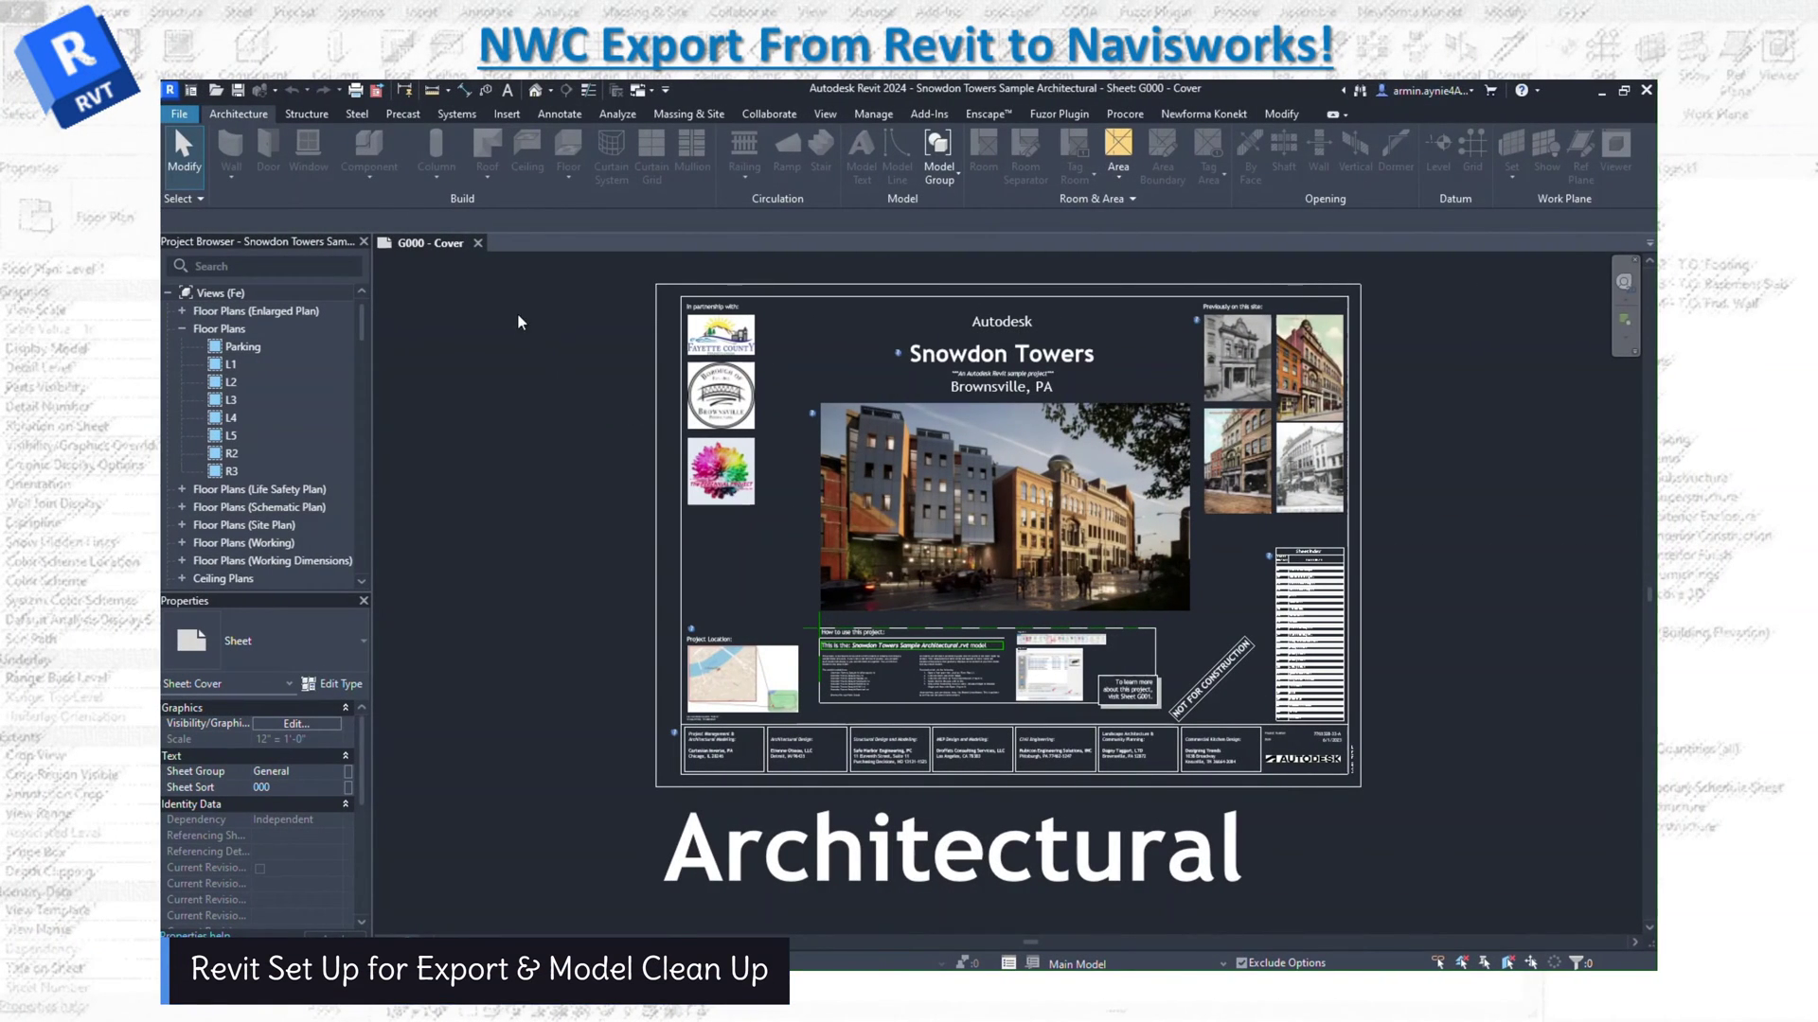
Step: Look over the Export formats in Revit's File menu, then bring up Autodesk's Free Navisworks viewers page
{"action": "left_click", "coordinate": [179, 114]}
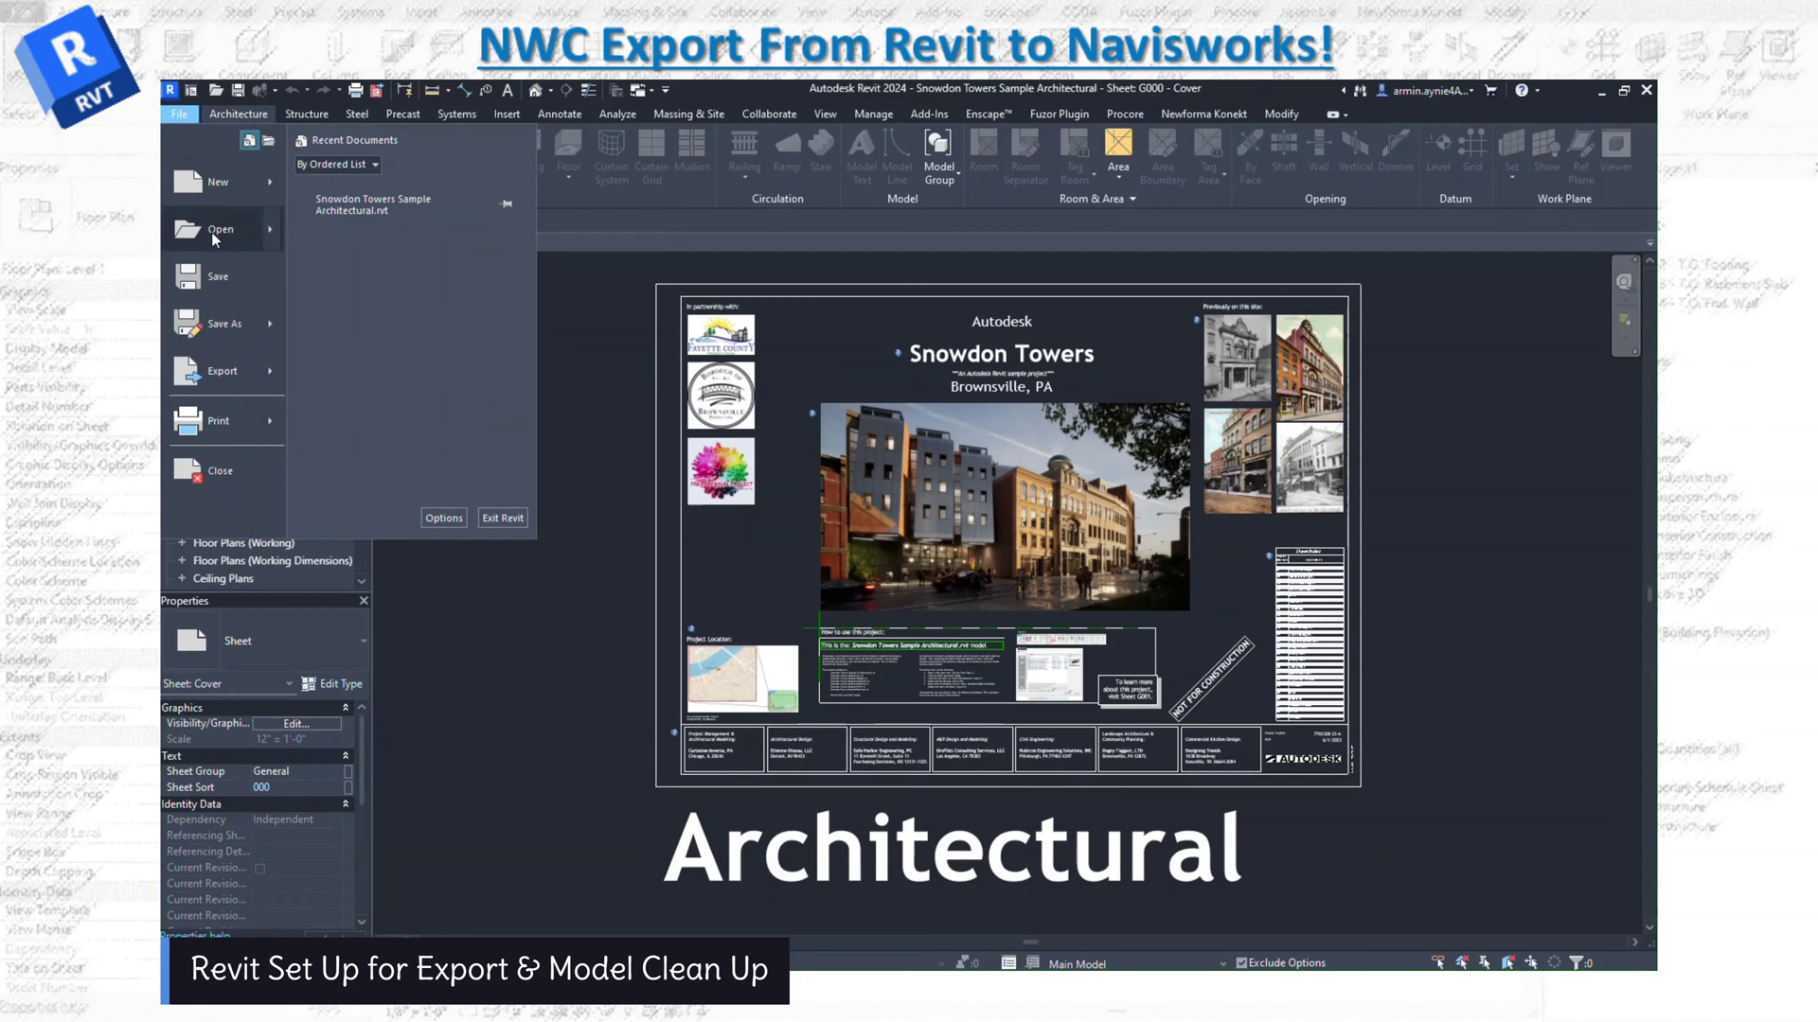
{"action": "mouse_move", "coordinate": [269, 371]}
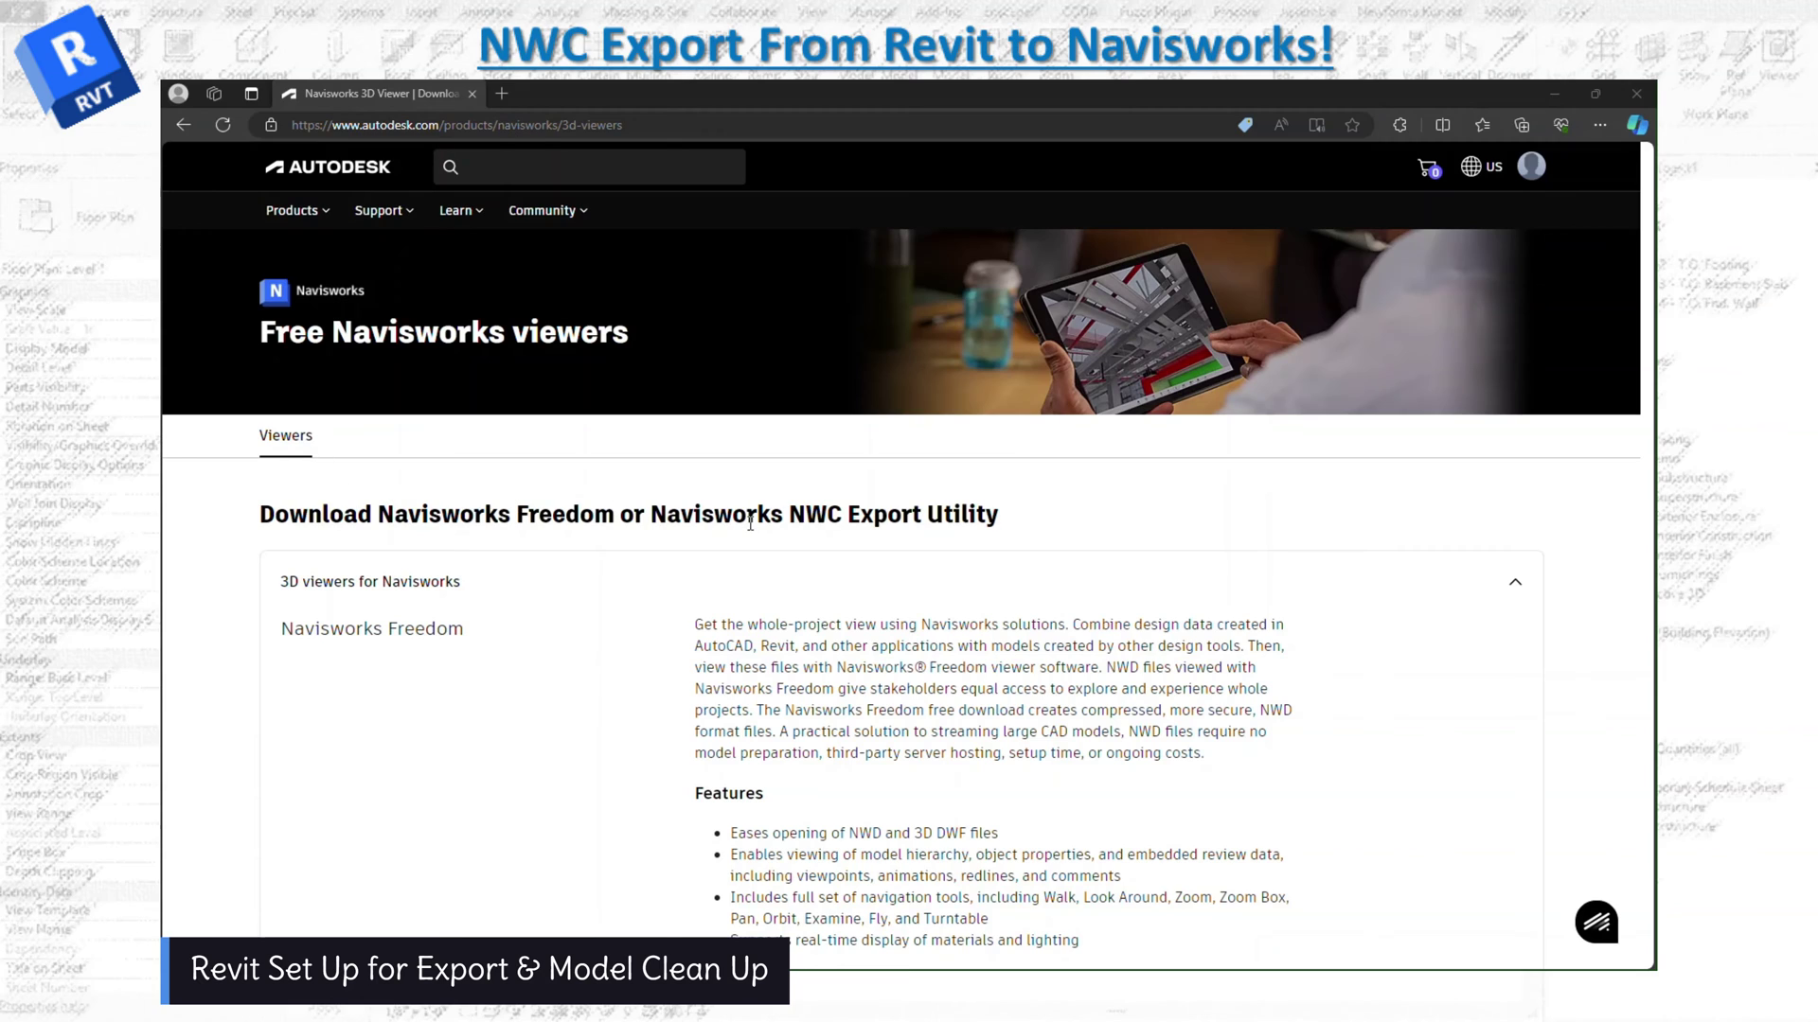
Step: Highlight the Navisworks NWC Export Utility section and scroll down to its download links
{"action": "left_click_drag", "start_coordinate": [653, 516], "coordinate": [1002, 521]}
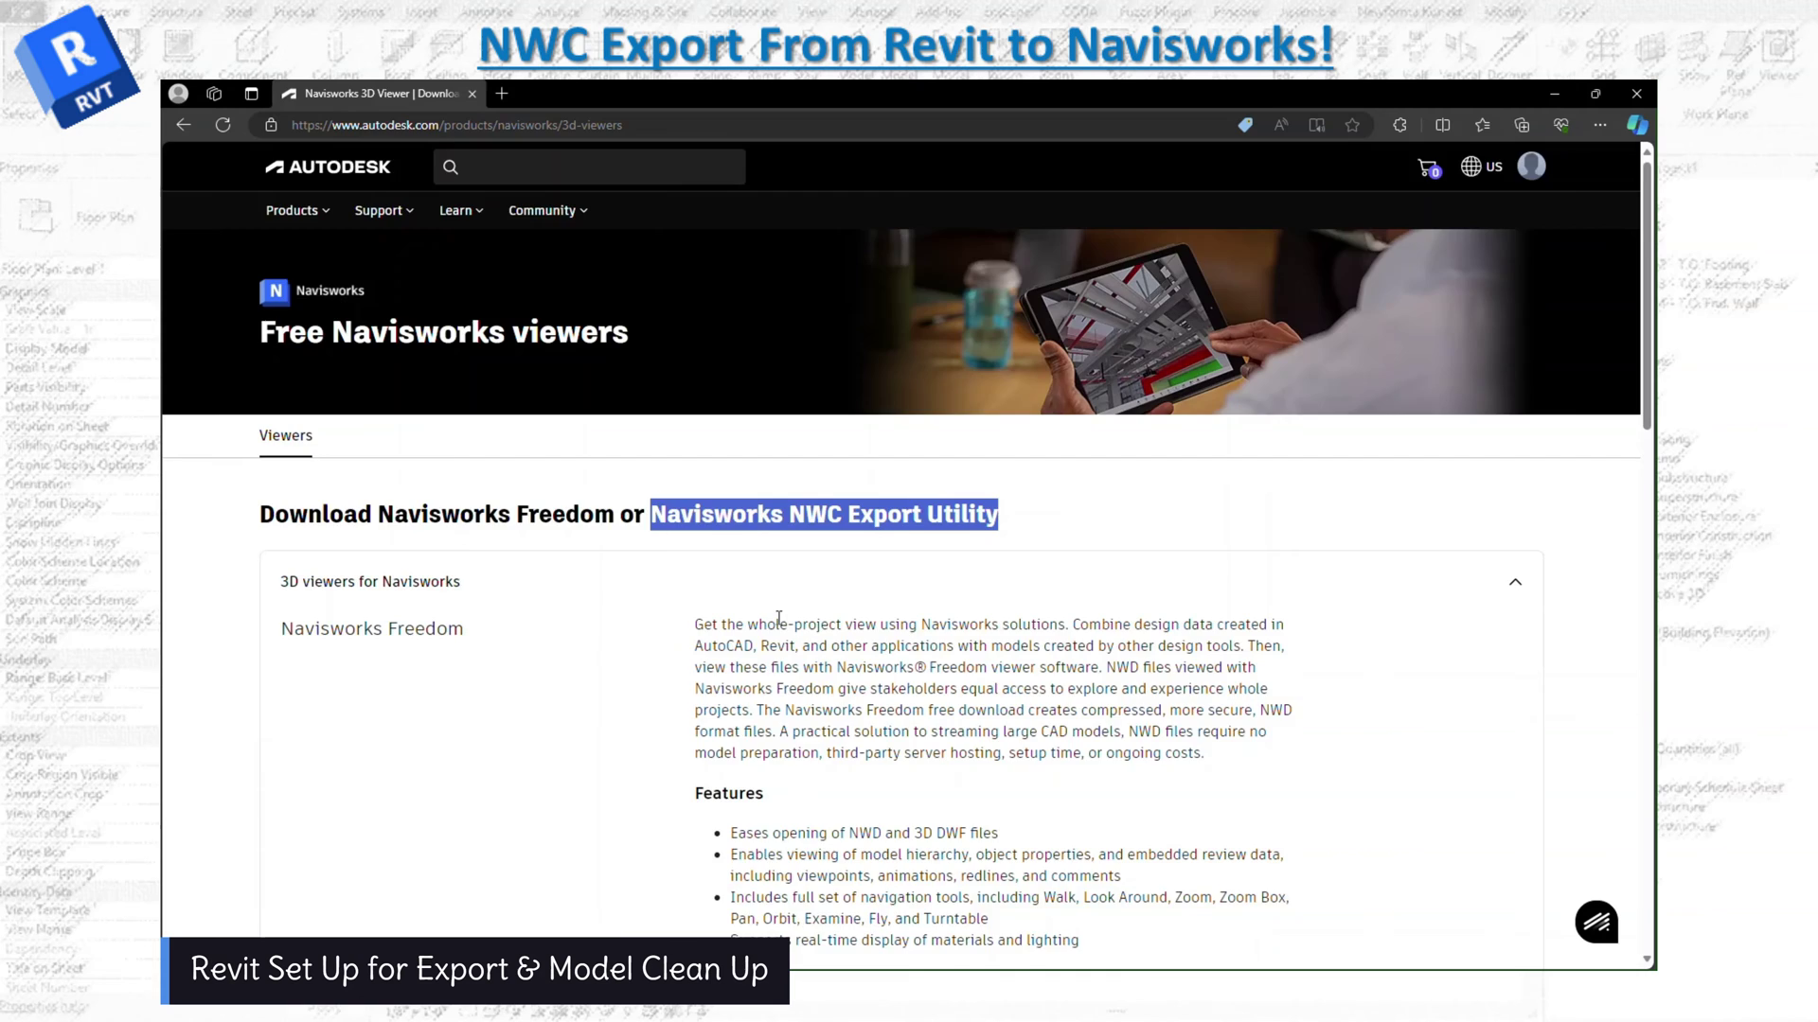
{"action": "scroll", "coordinate": [779, 617], "scroll_direction": "down", "scroll_amount": 15}
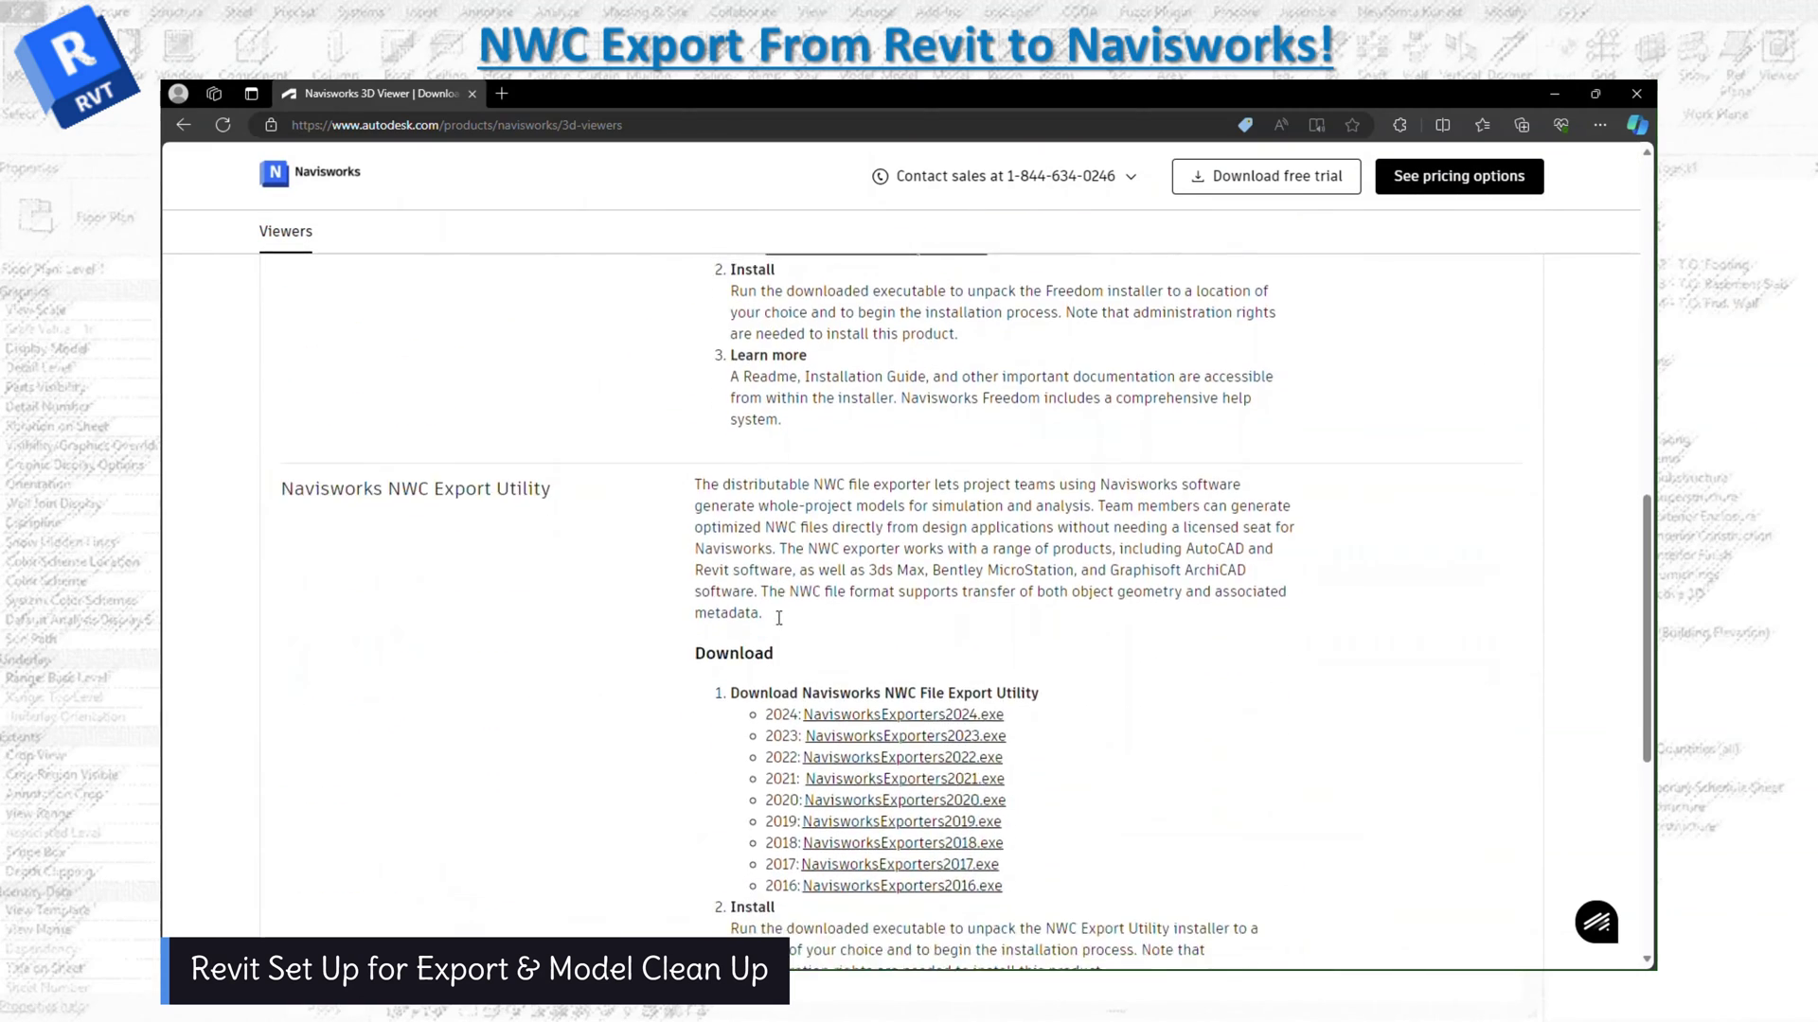
{"action": "scroll", "coordinate": [779, 619], "scroll_direction": "down", "scroll_amount": 3}
{"action": "left_click_drag", "start_coordinate": [287, 276], "coordinate": [555, 292]}
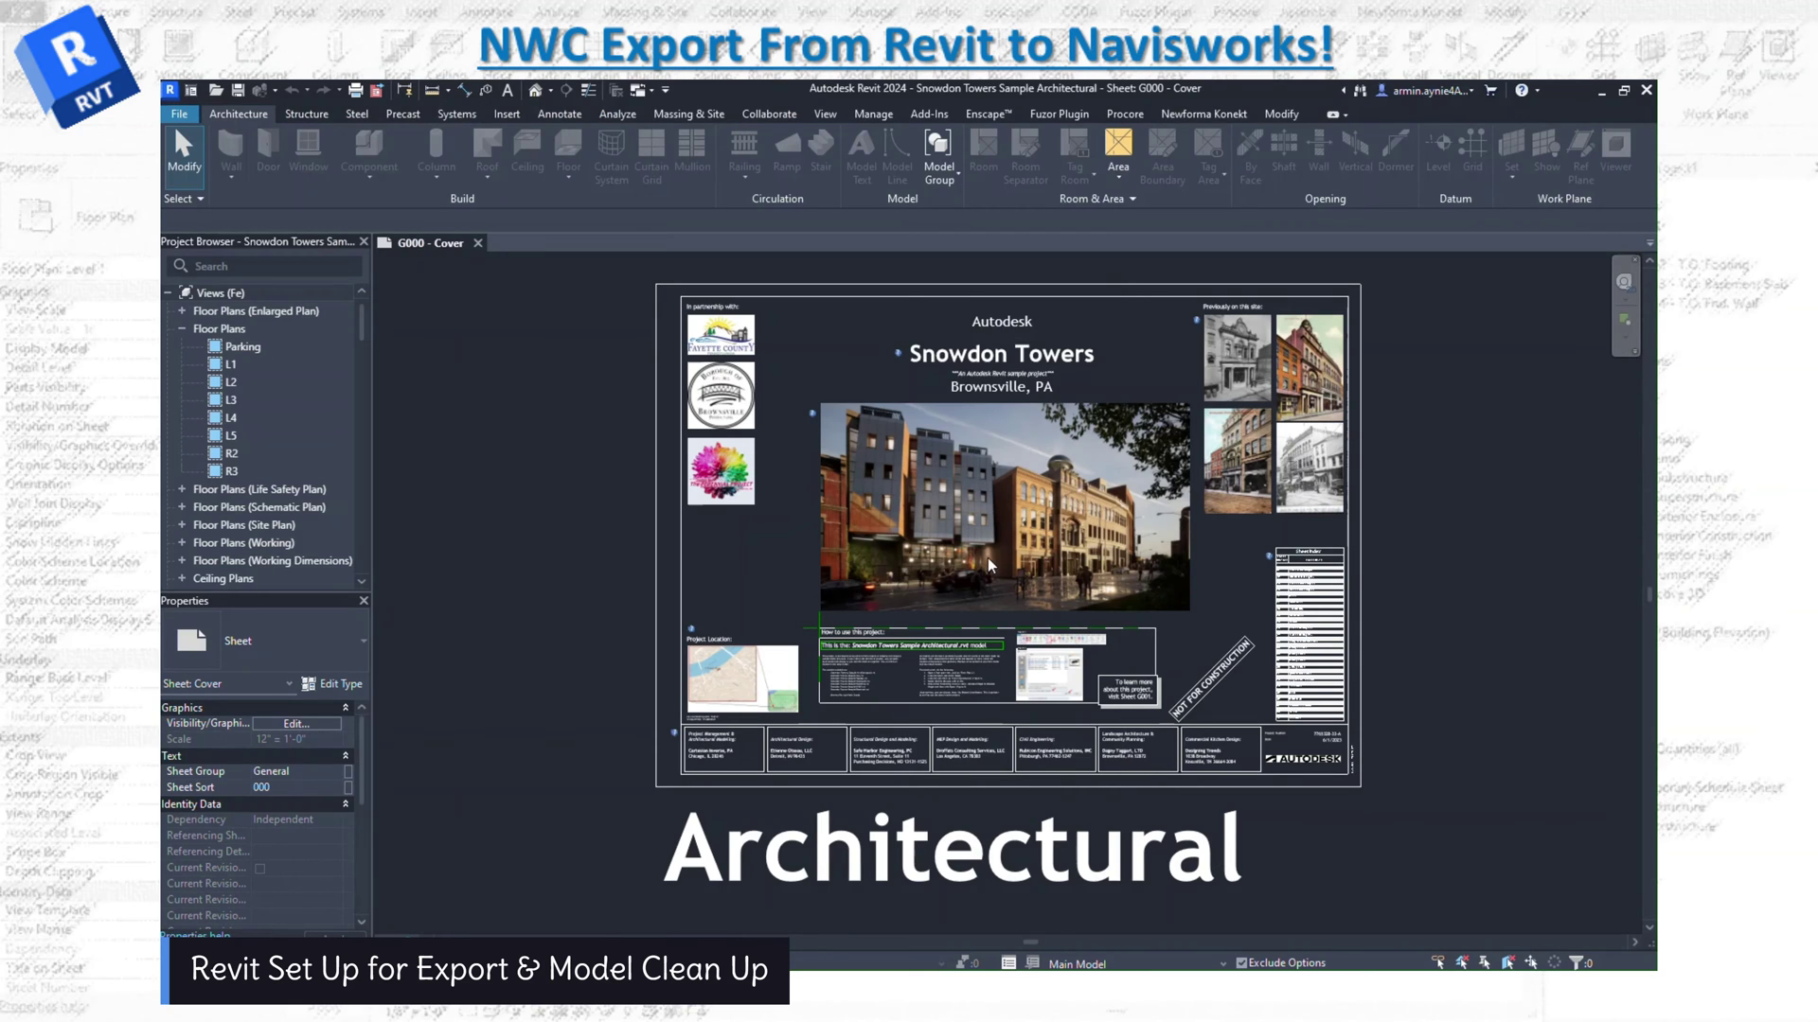
Step: Check that NWC is listed under File > Export, then close the menu without exporting
{"action": "left_click", "coordinate": [187, 116]}
{"action": "mouse_move", "coordinate": [232, 371]}
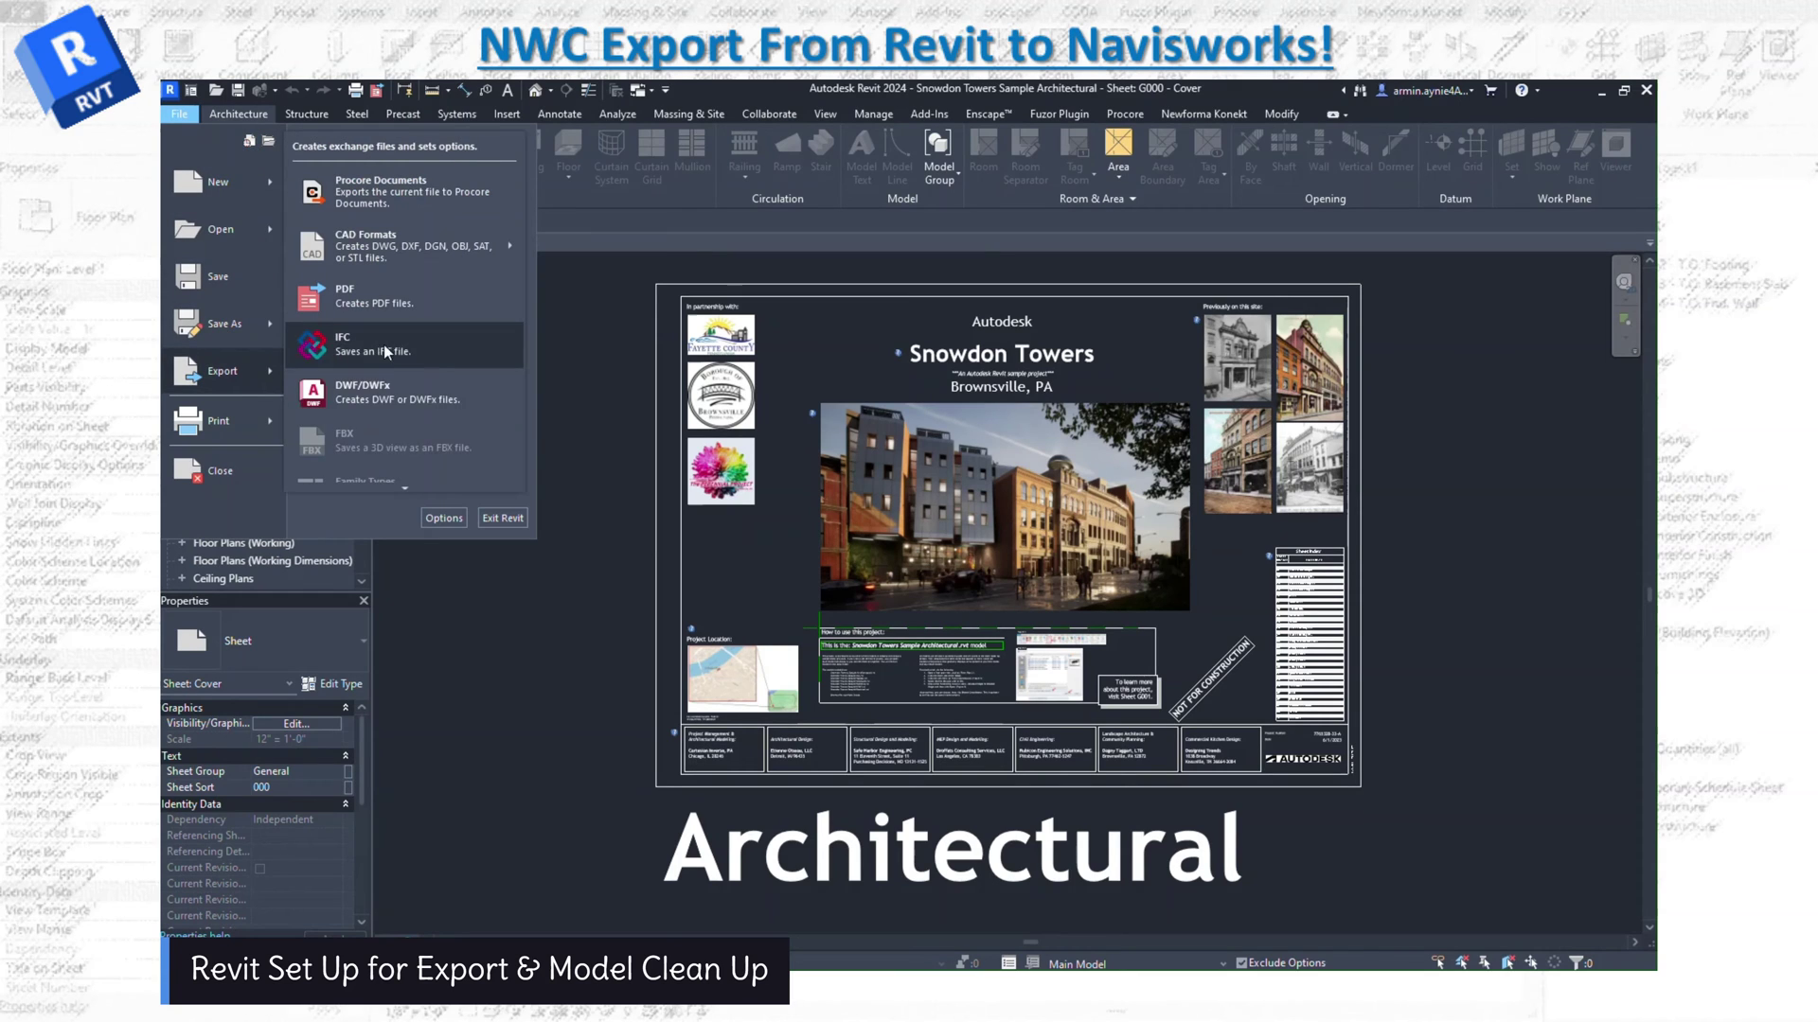
{"action": "mouse_move", "coordinate": [409, 487]}
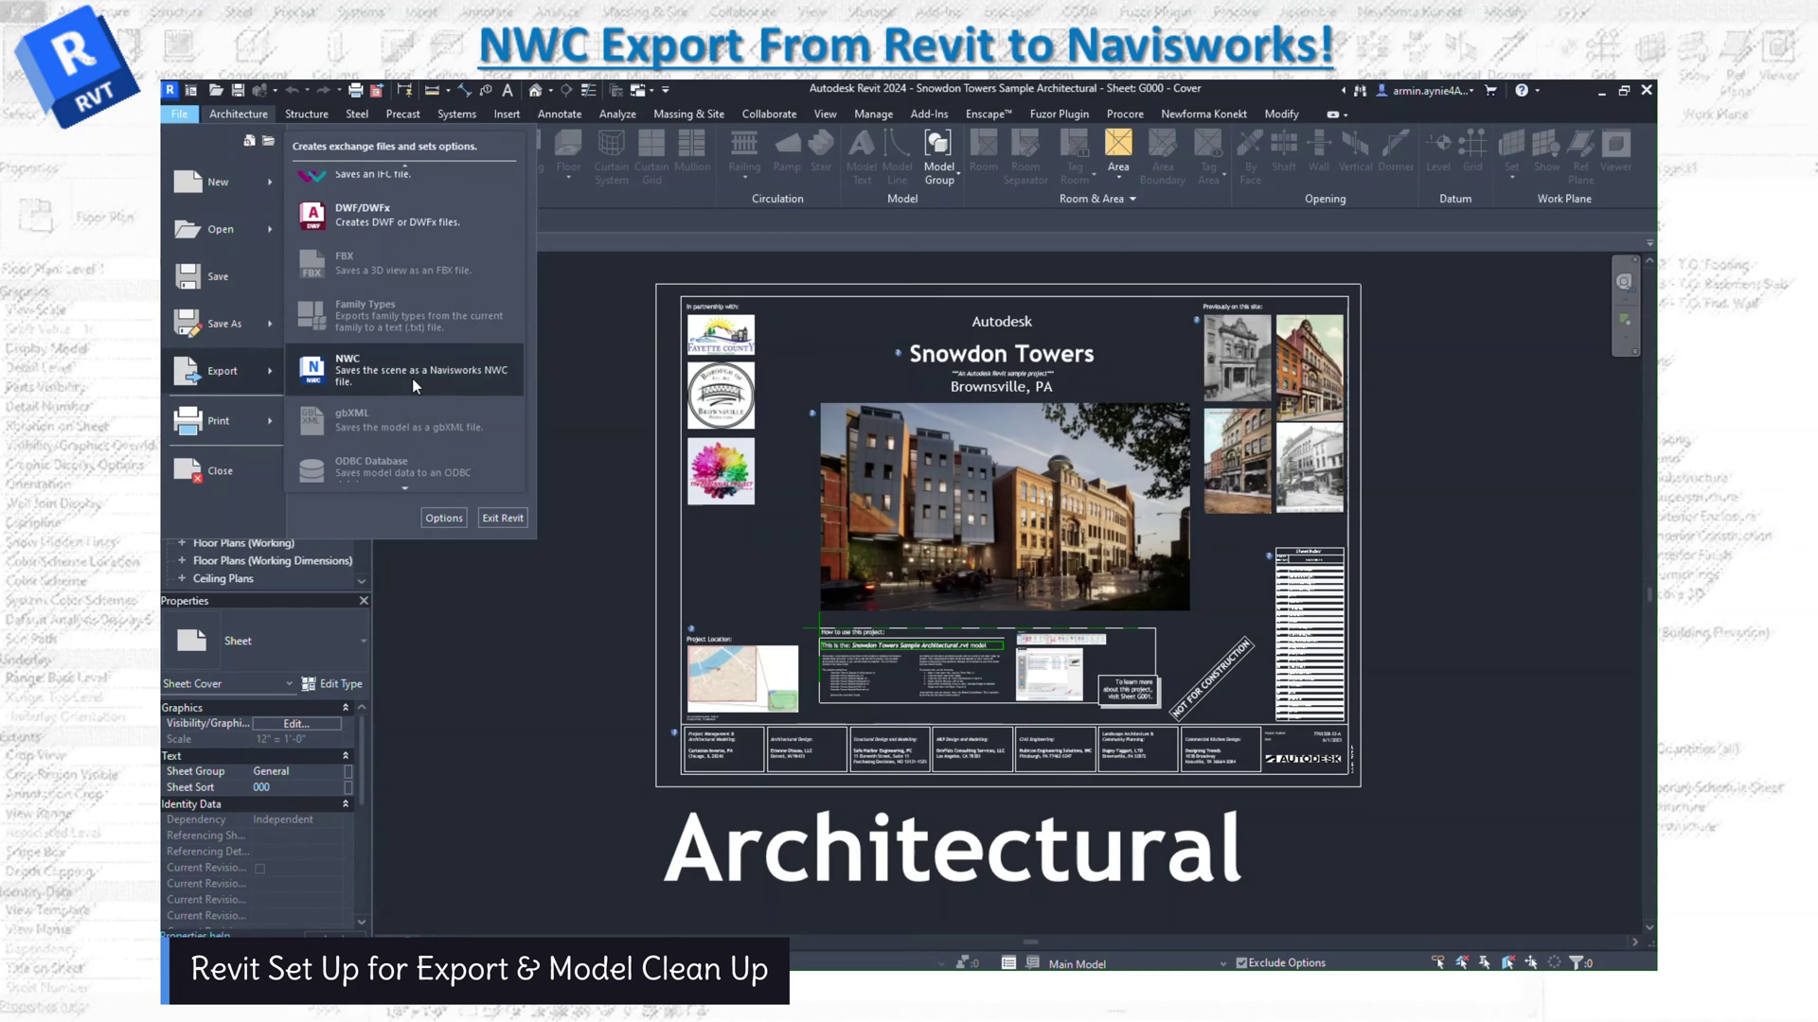
{"action": "left_click", "coordinate": [579, 377]}
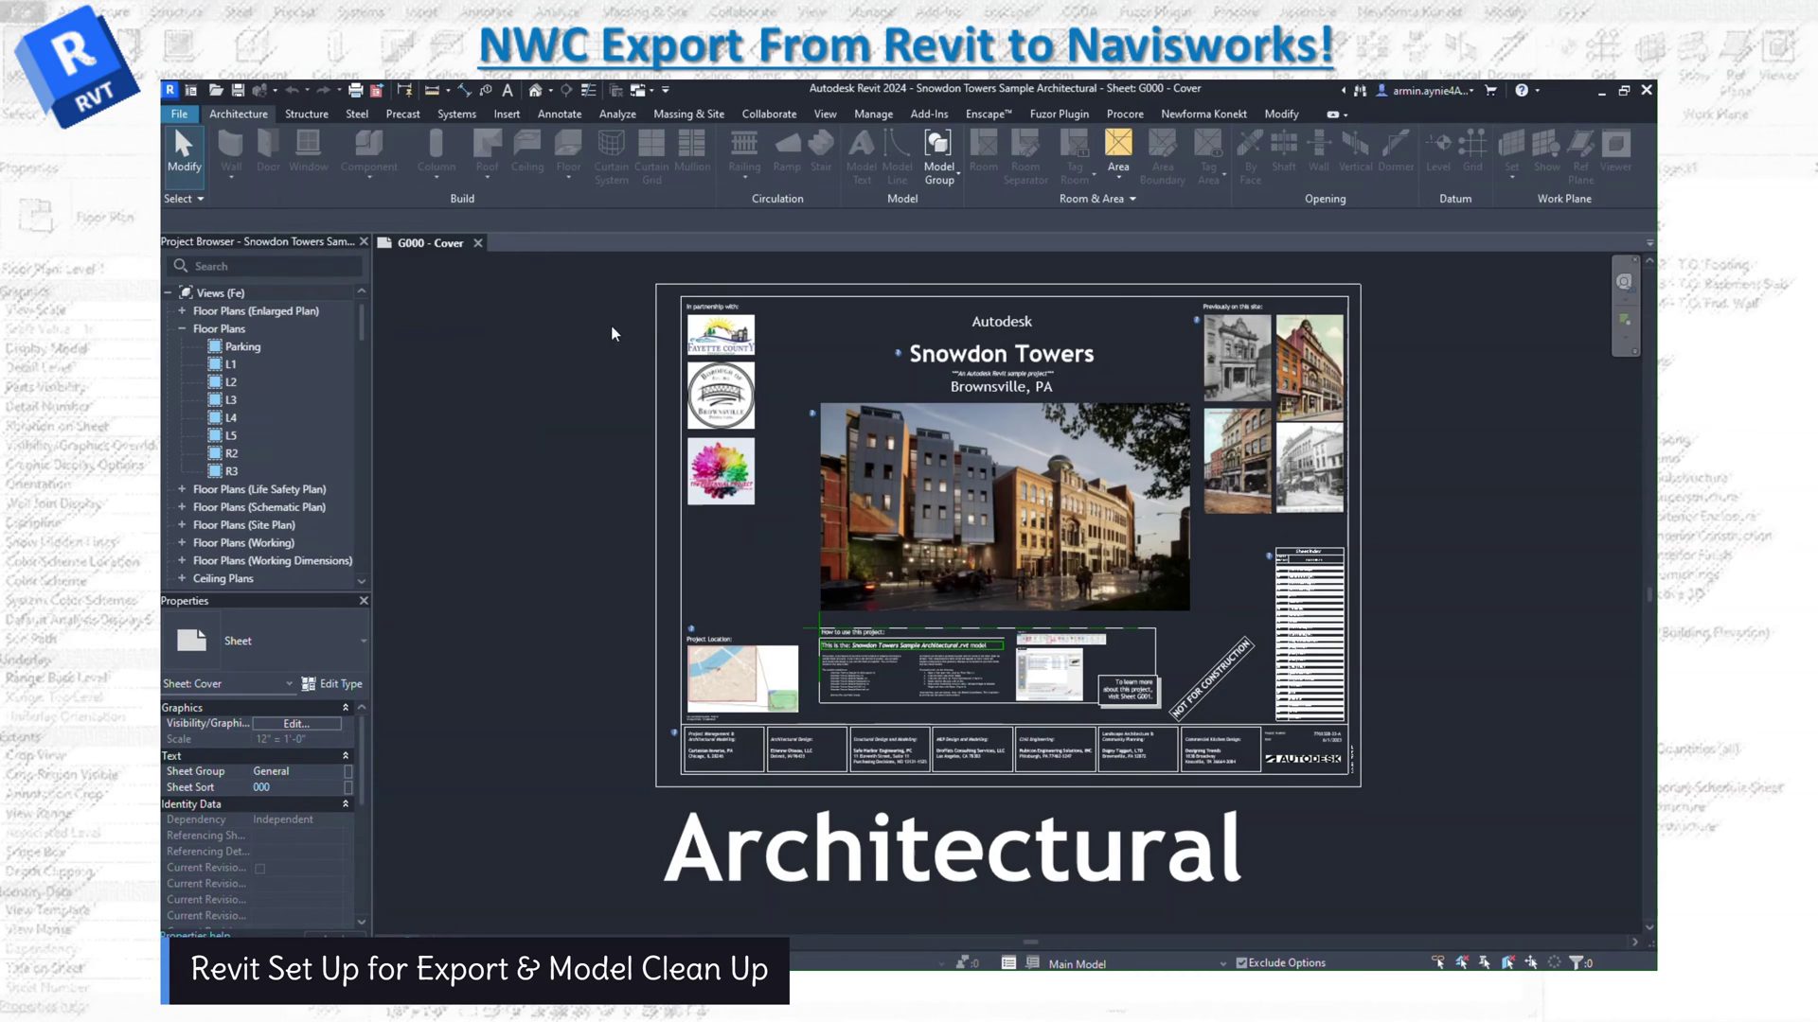
Step: Open the Default 3D View from the View tab using 3D
{"action": "left_click", "coordinate": [837, 112]}
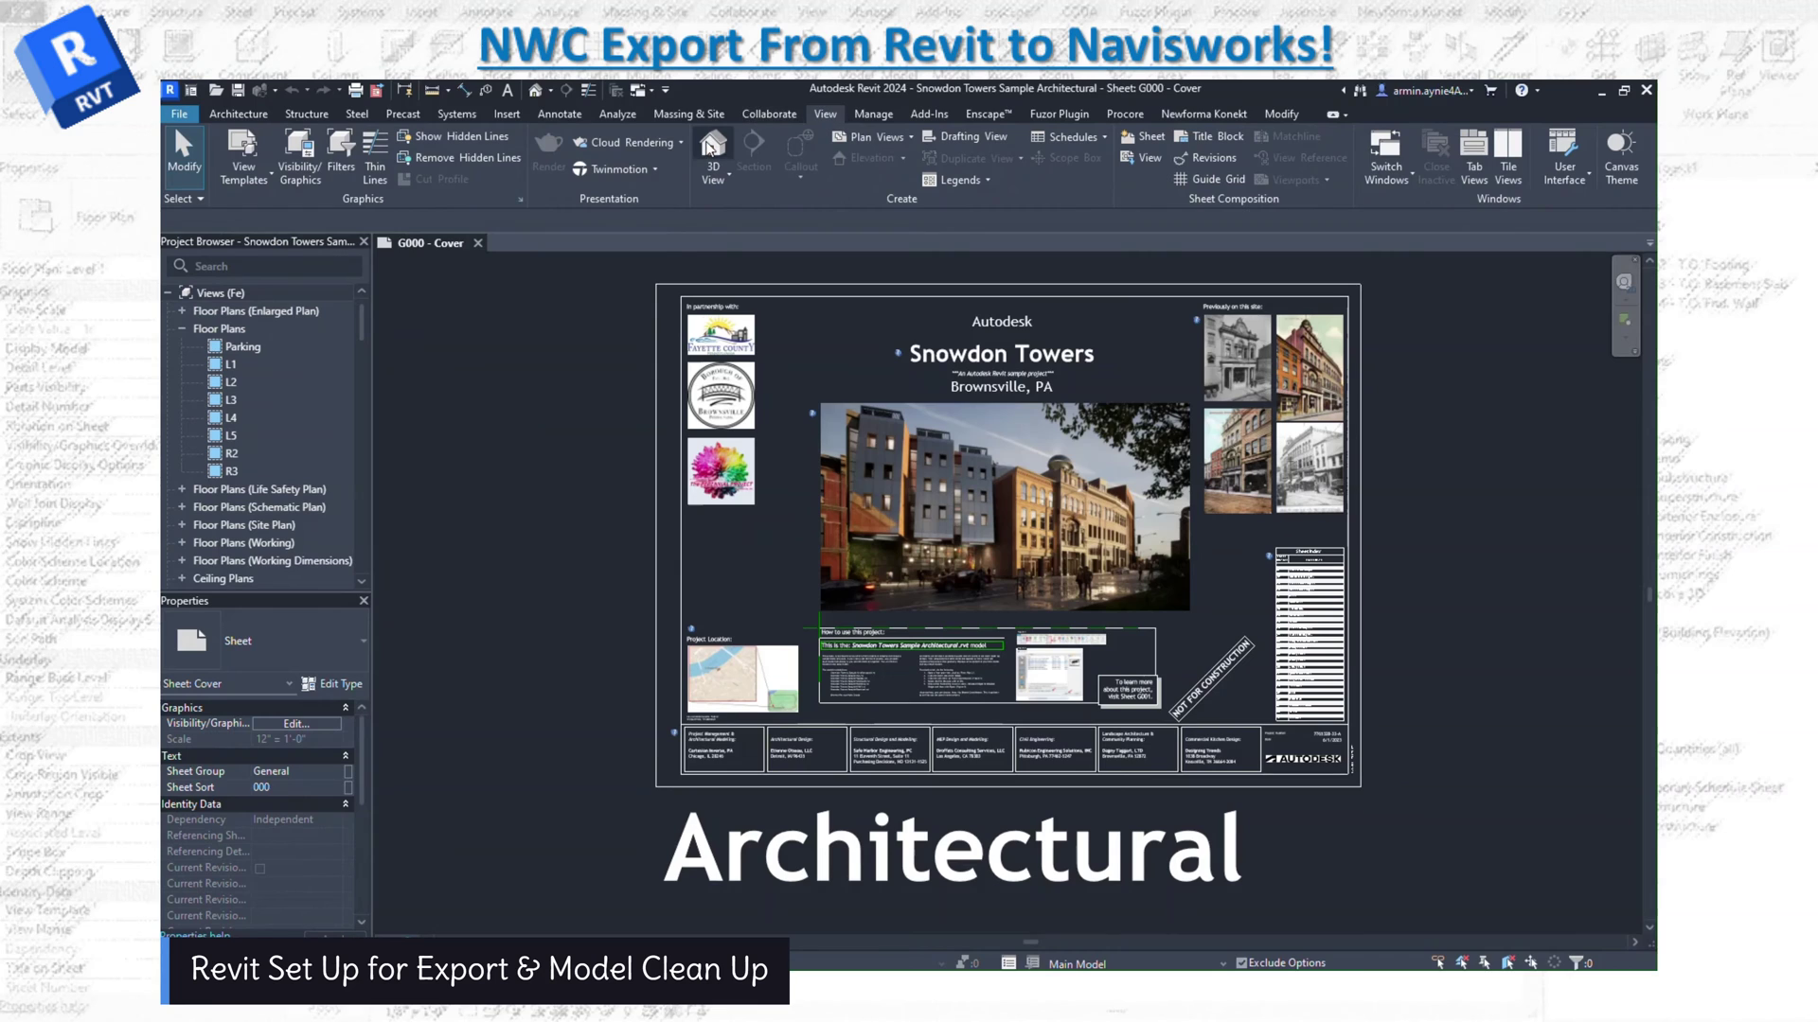
{"action": "key", "text": "3"}
{"action": "key", "text": "d"}
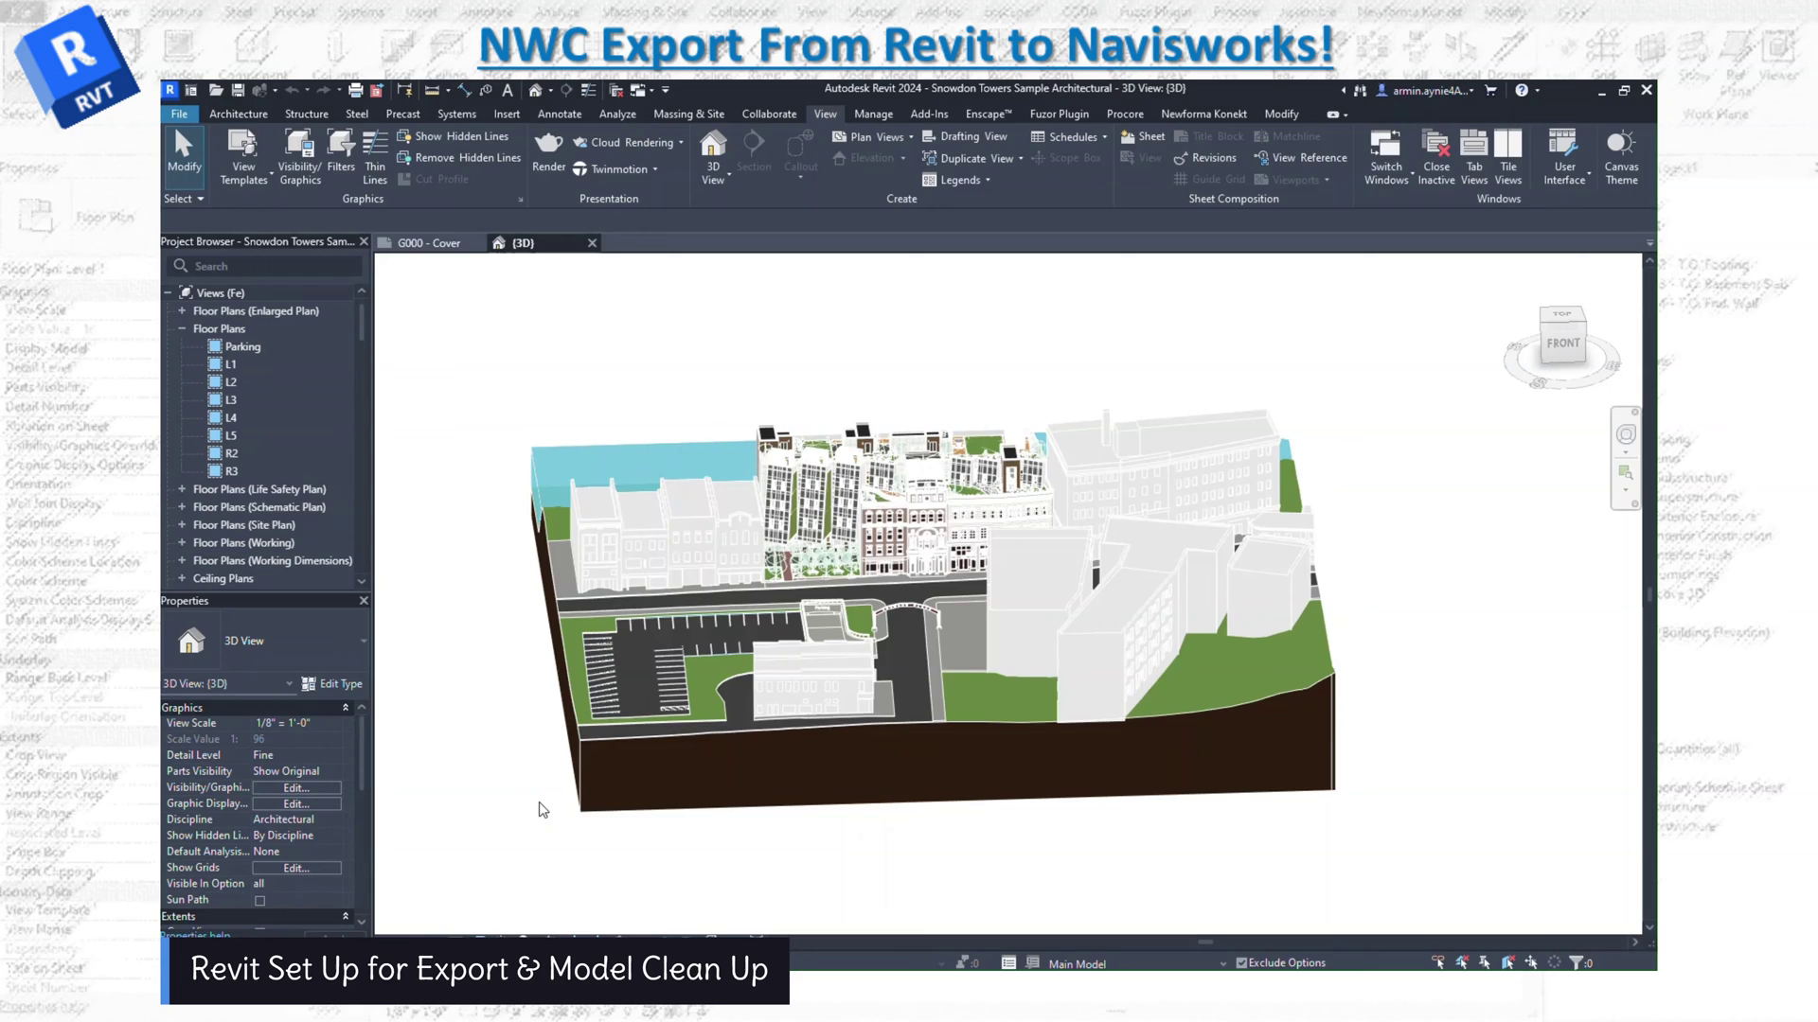
Step: Hide the linked Facades and Site models in the 3D view's Visibility/Graphics
{"action": "key", "text": "v"}
{"action": "key", "text": "v"}
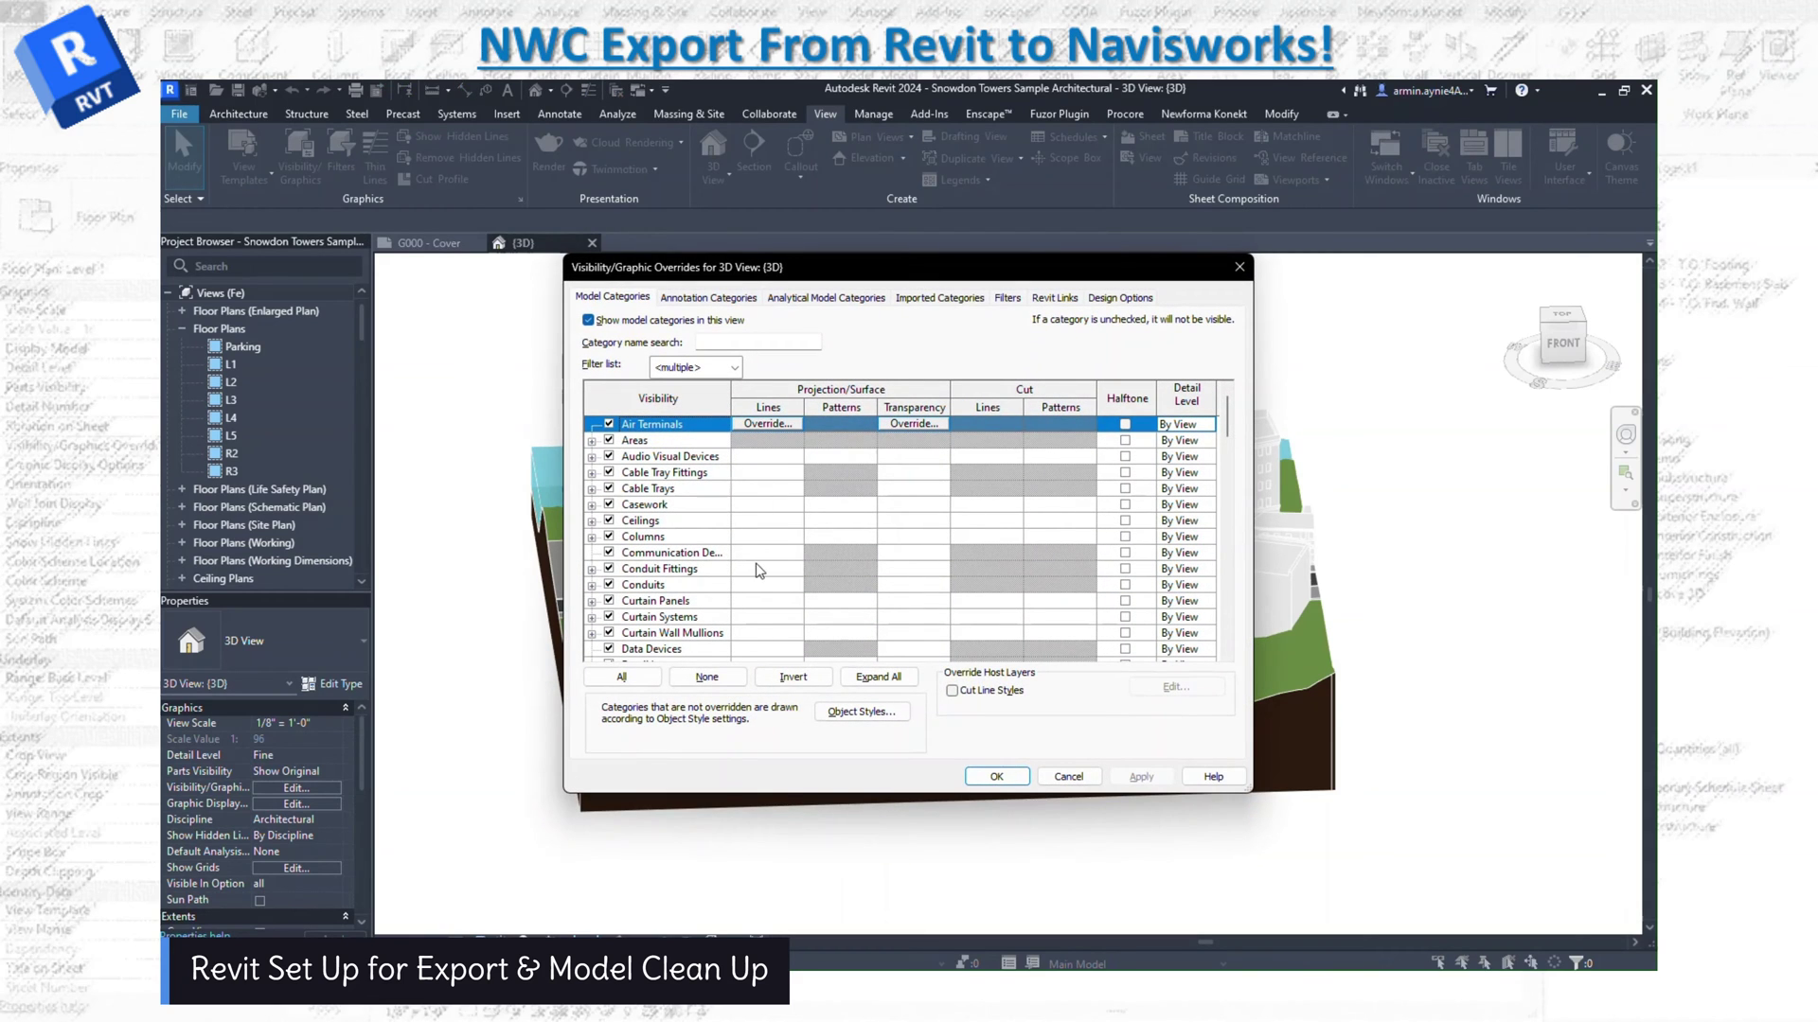
{"action": "left_click", "coordinate": [1054, 298]}
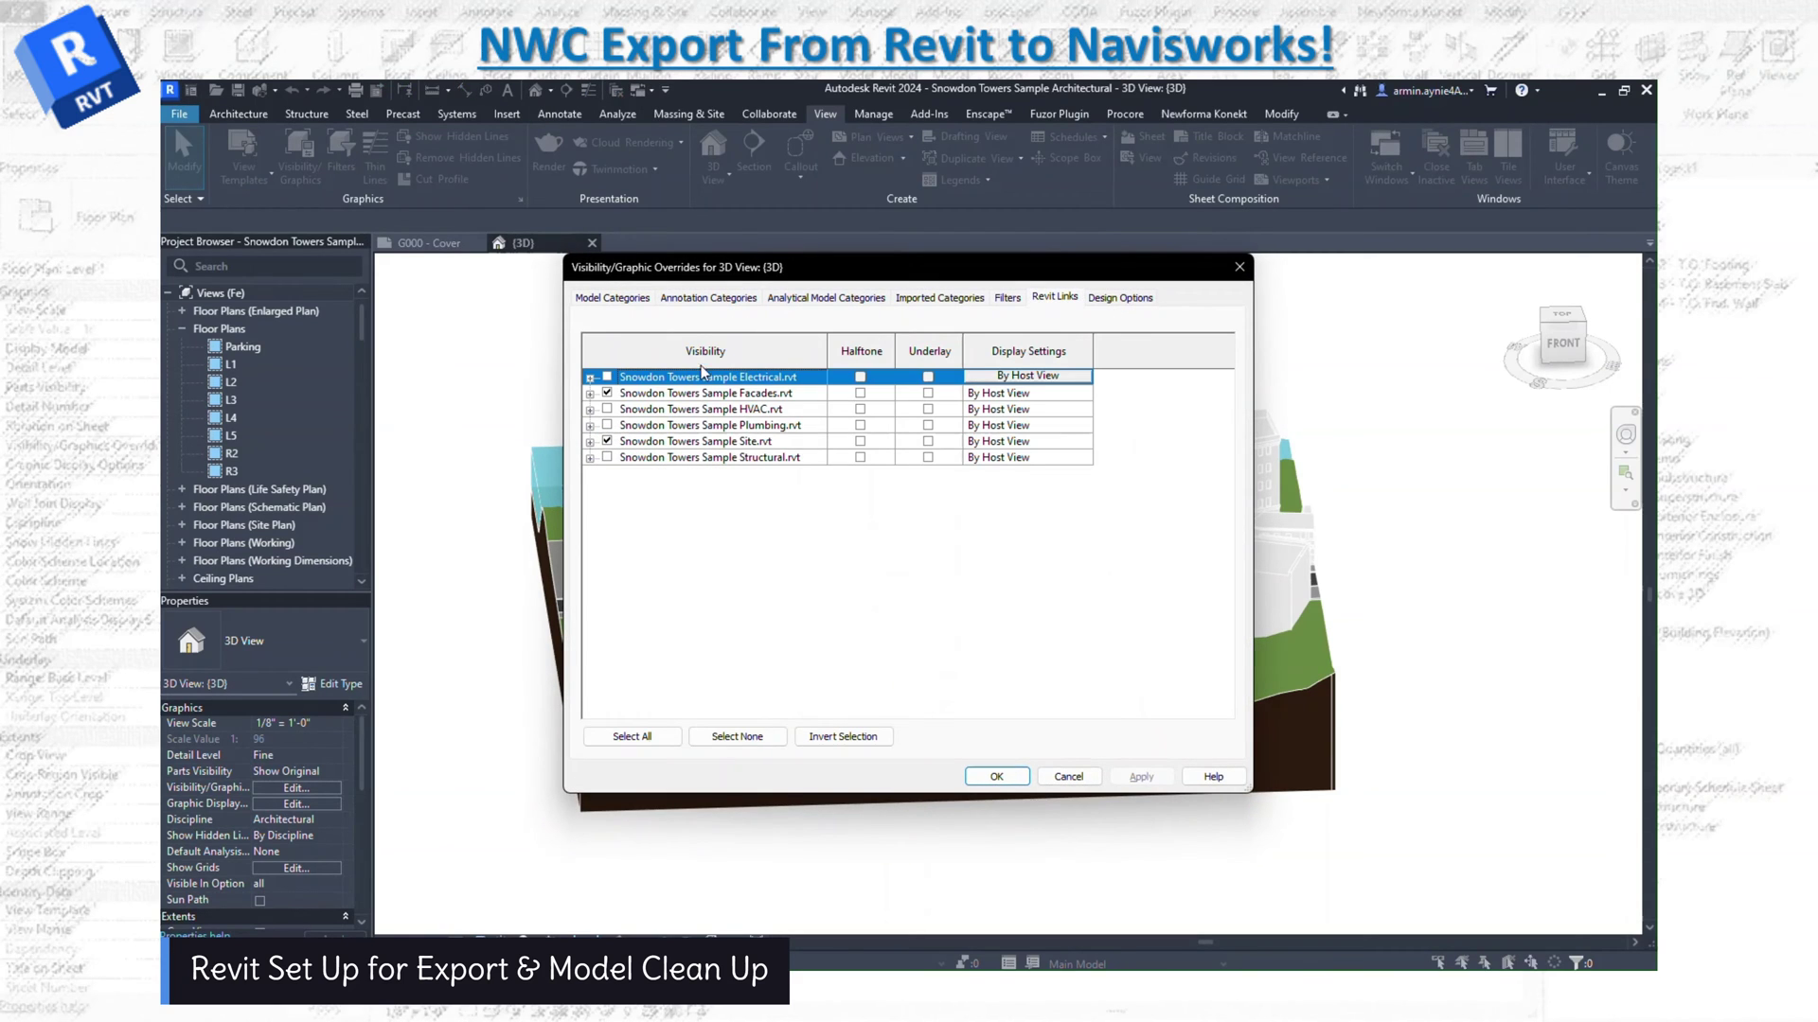
{"action": "left_click", "coordinate": [606, 393]}
{"action": "left_click", "coordinate": [607, 441]}
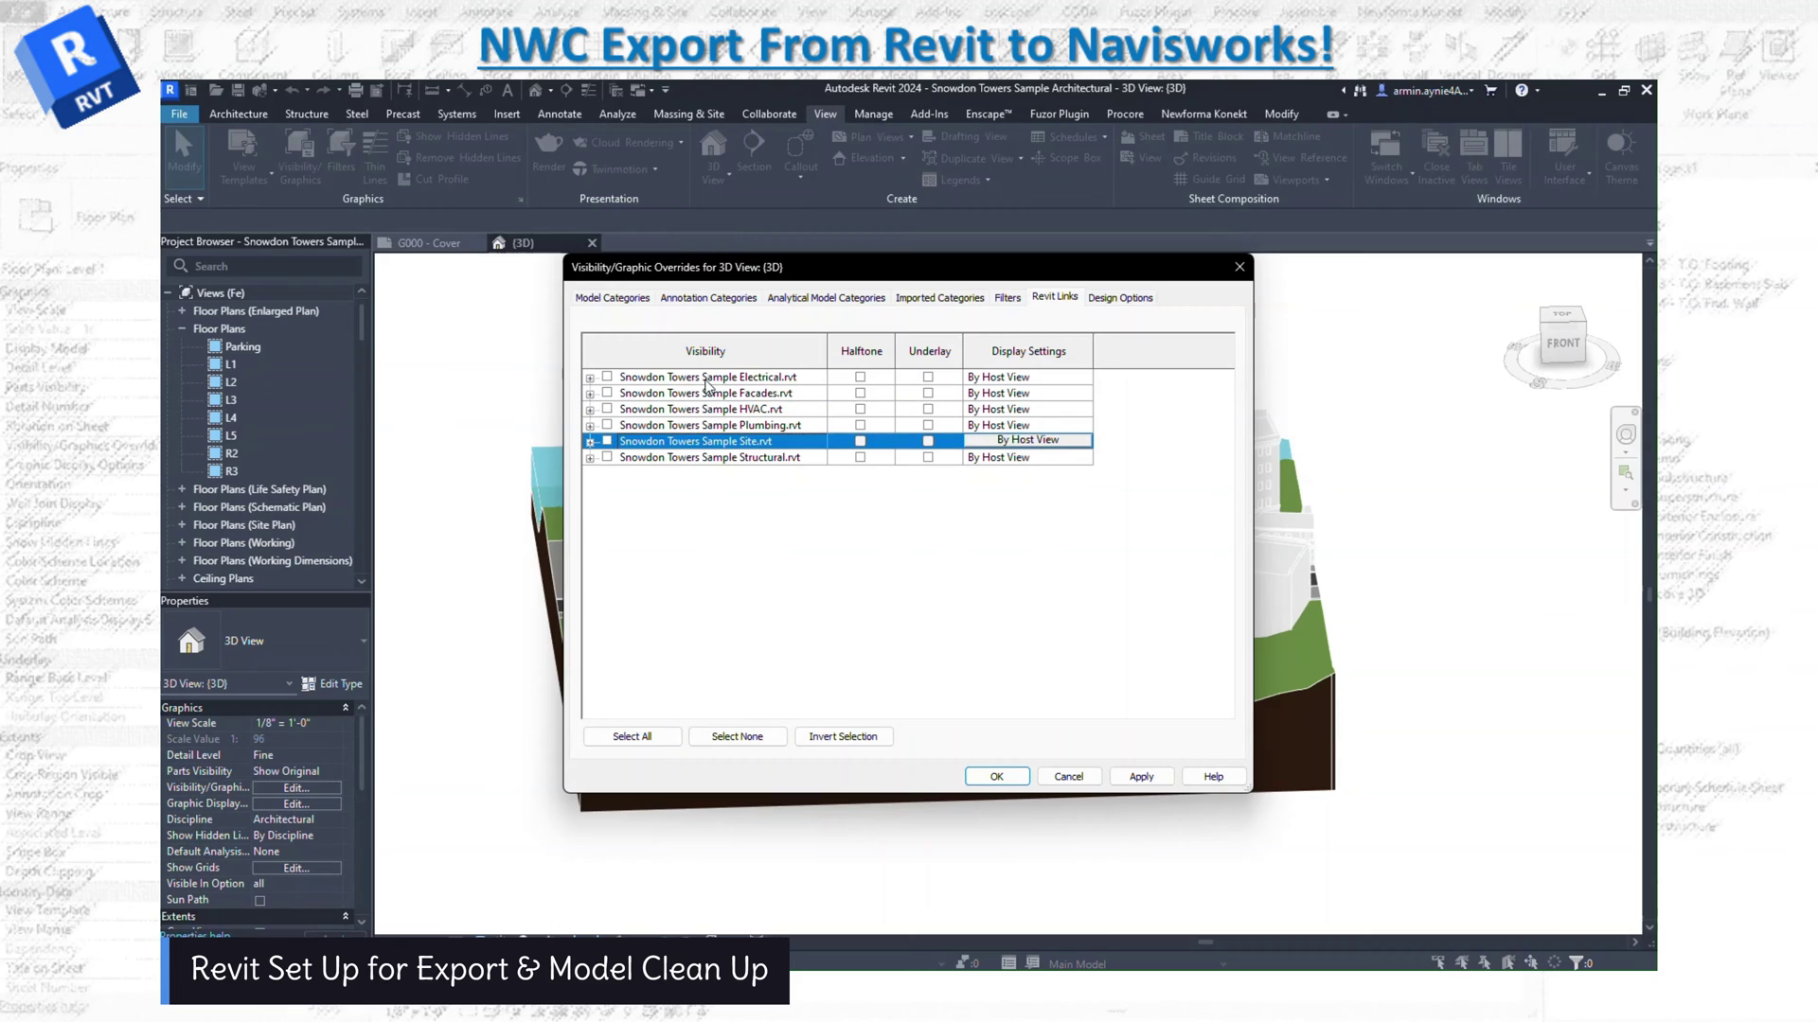
Step: Hide all imported and annotation categories in the 3D view
{"action": "left_click", "coordinate": [913, 300]}
{"action": "left_click", "coordinate": [588, 320]}
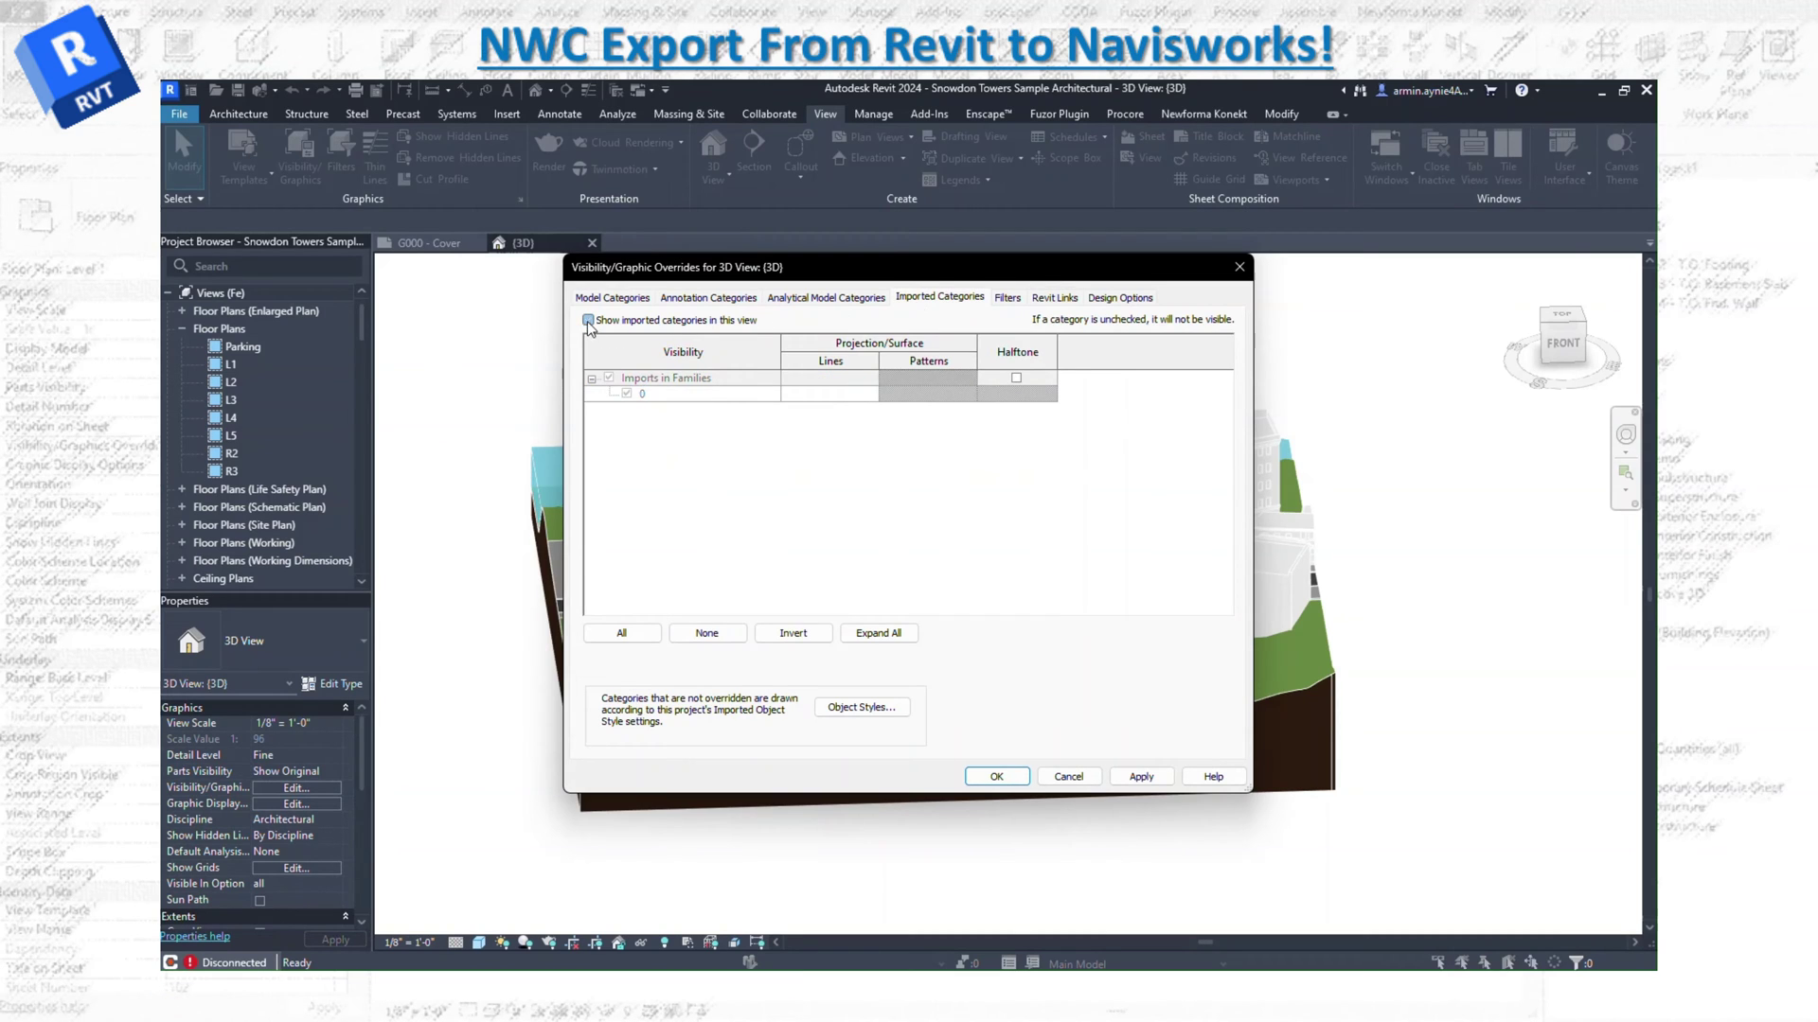
{"action": "left_click", "coordinate": [803, 299]}
{"action": "left_click", "coordinate": [708, 299]}
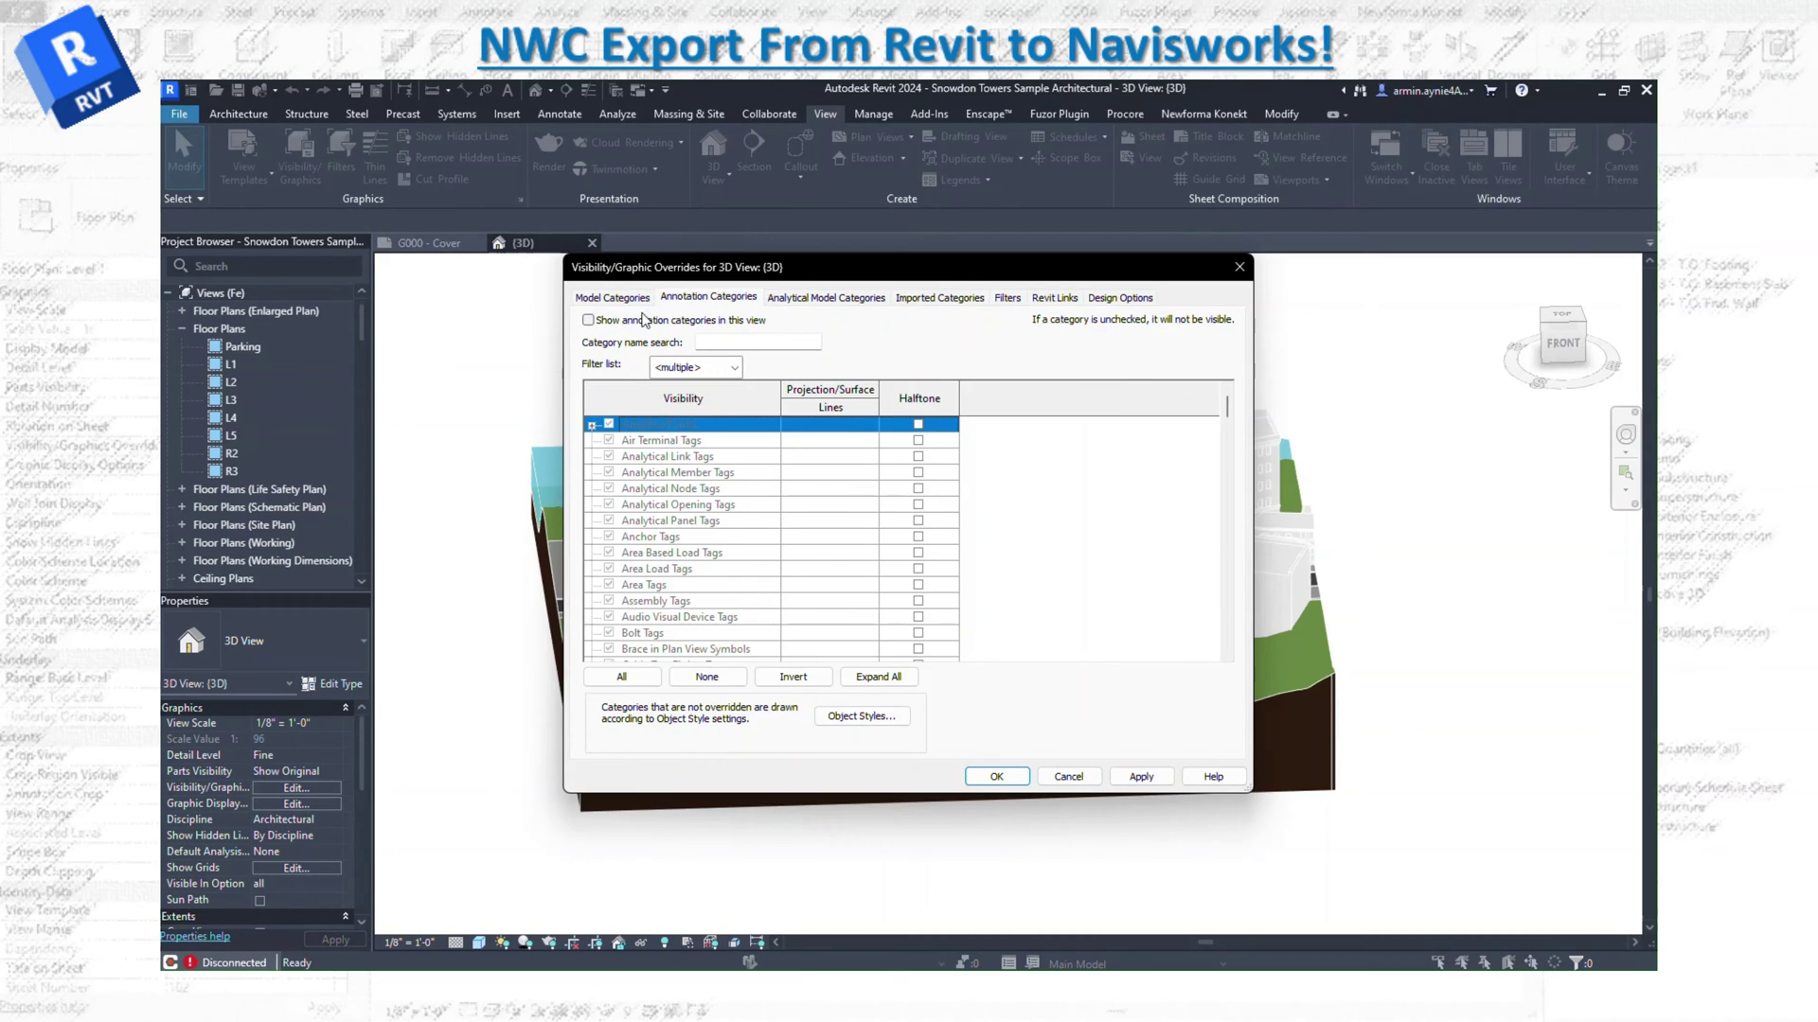
{"action": "left_click", "coordinate": [588, 320]}
{"action": "left_click", "coordinate": [620, 299]}
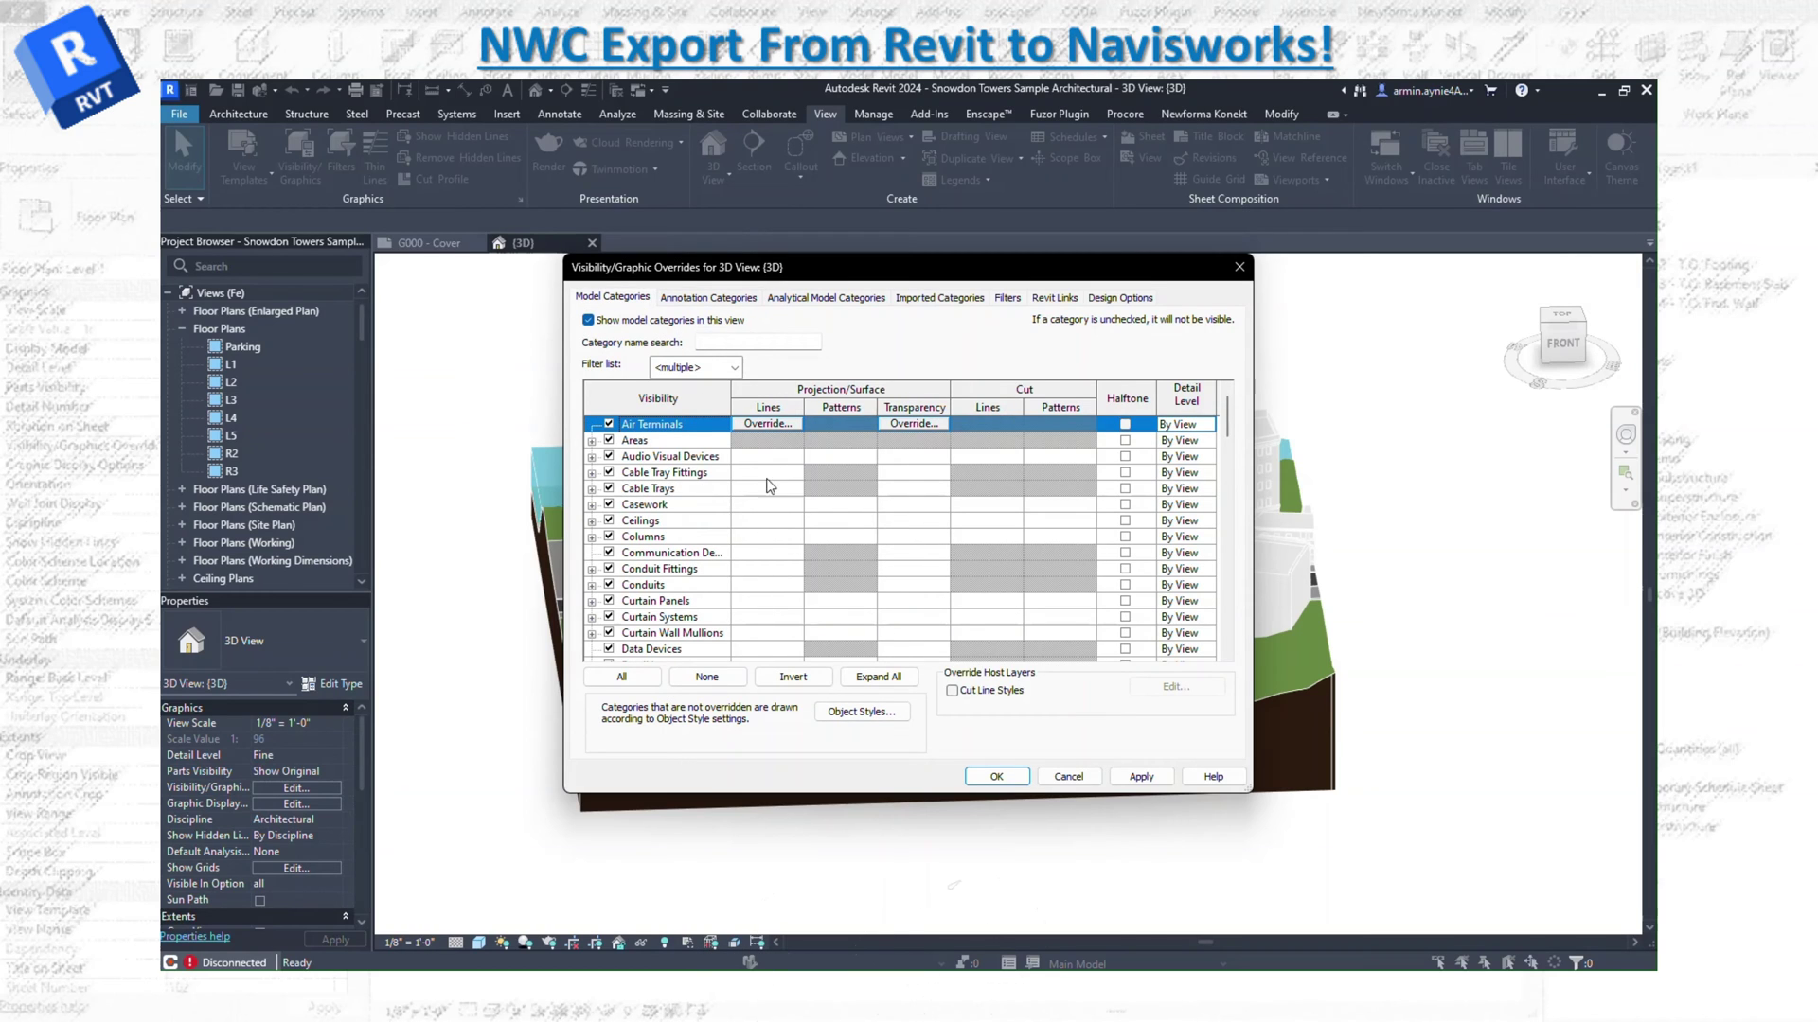
Step: Hide the Lines model category and apply the visibility changes
{"action": "scroll", "coordinate": [637, 611], "scroll_direction": "down", "scroll_amount": 4}
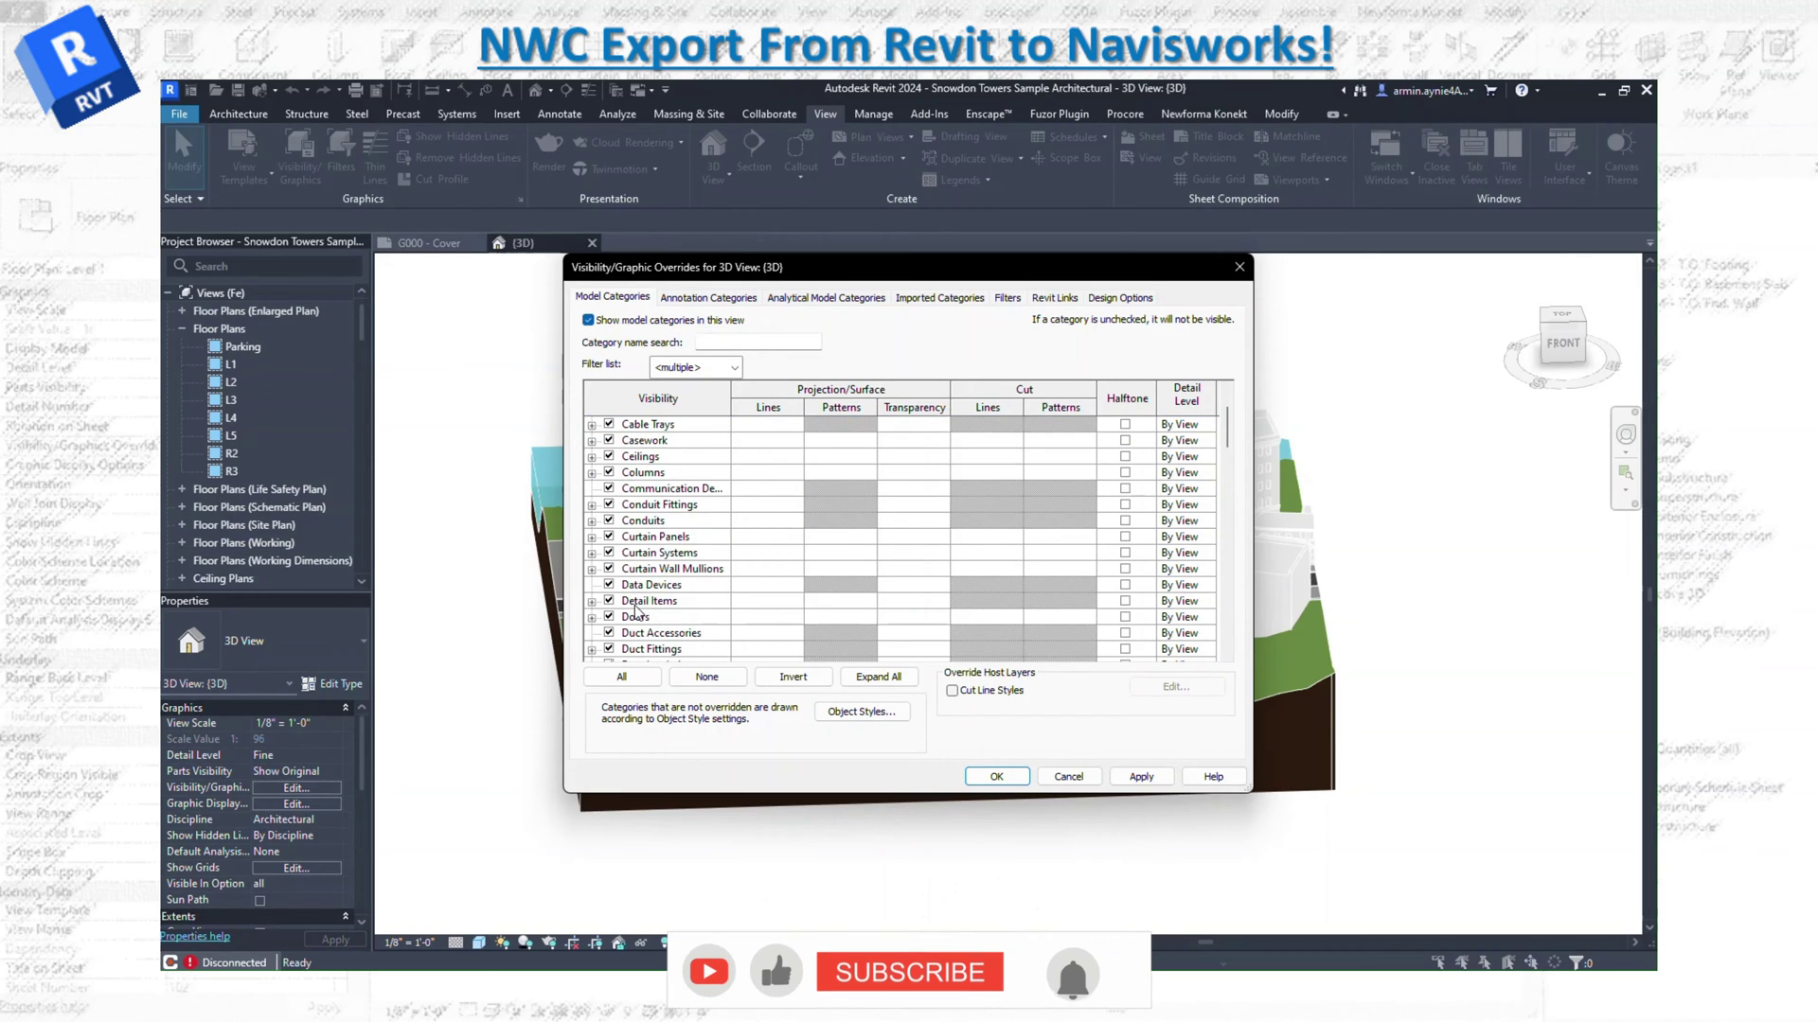
{"action": "scroll", "coordinate": [637, 611], "scroll_direction": "down", "scroll_amount": 4}
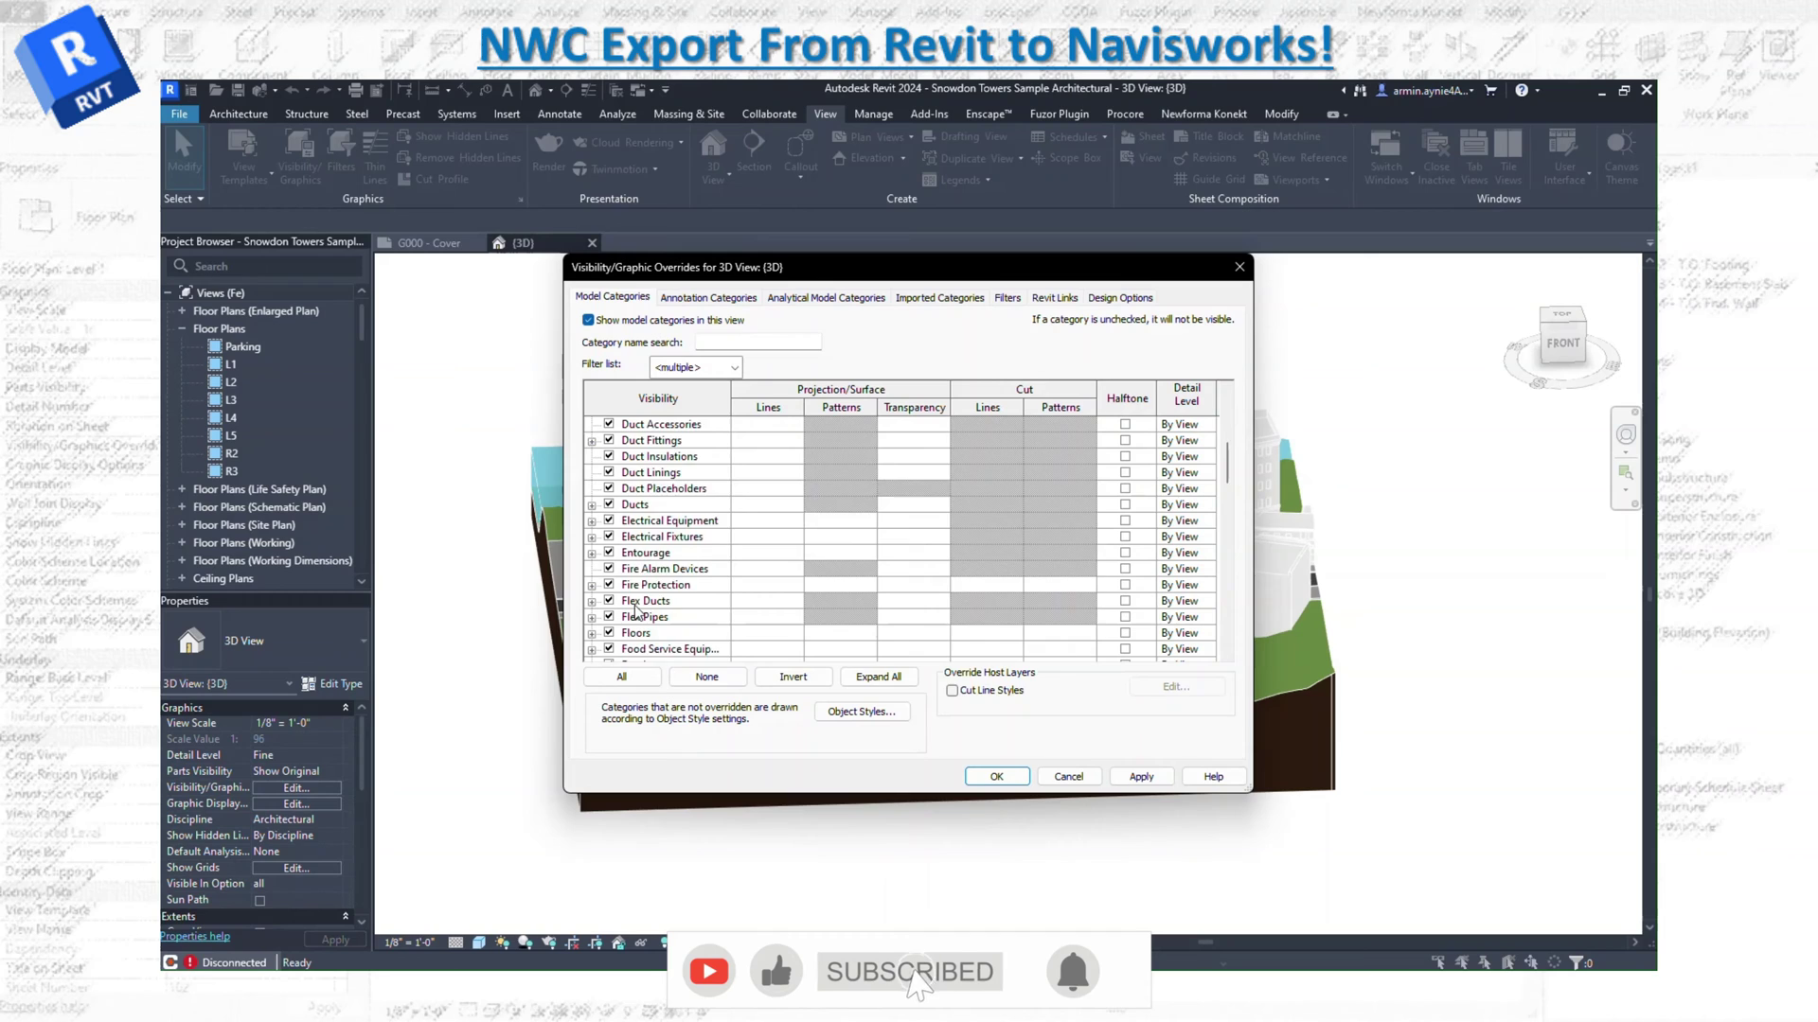
{"action": "left_click", "coordinate": [610, 617]}
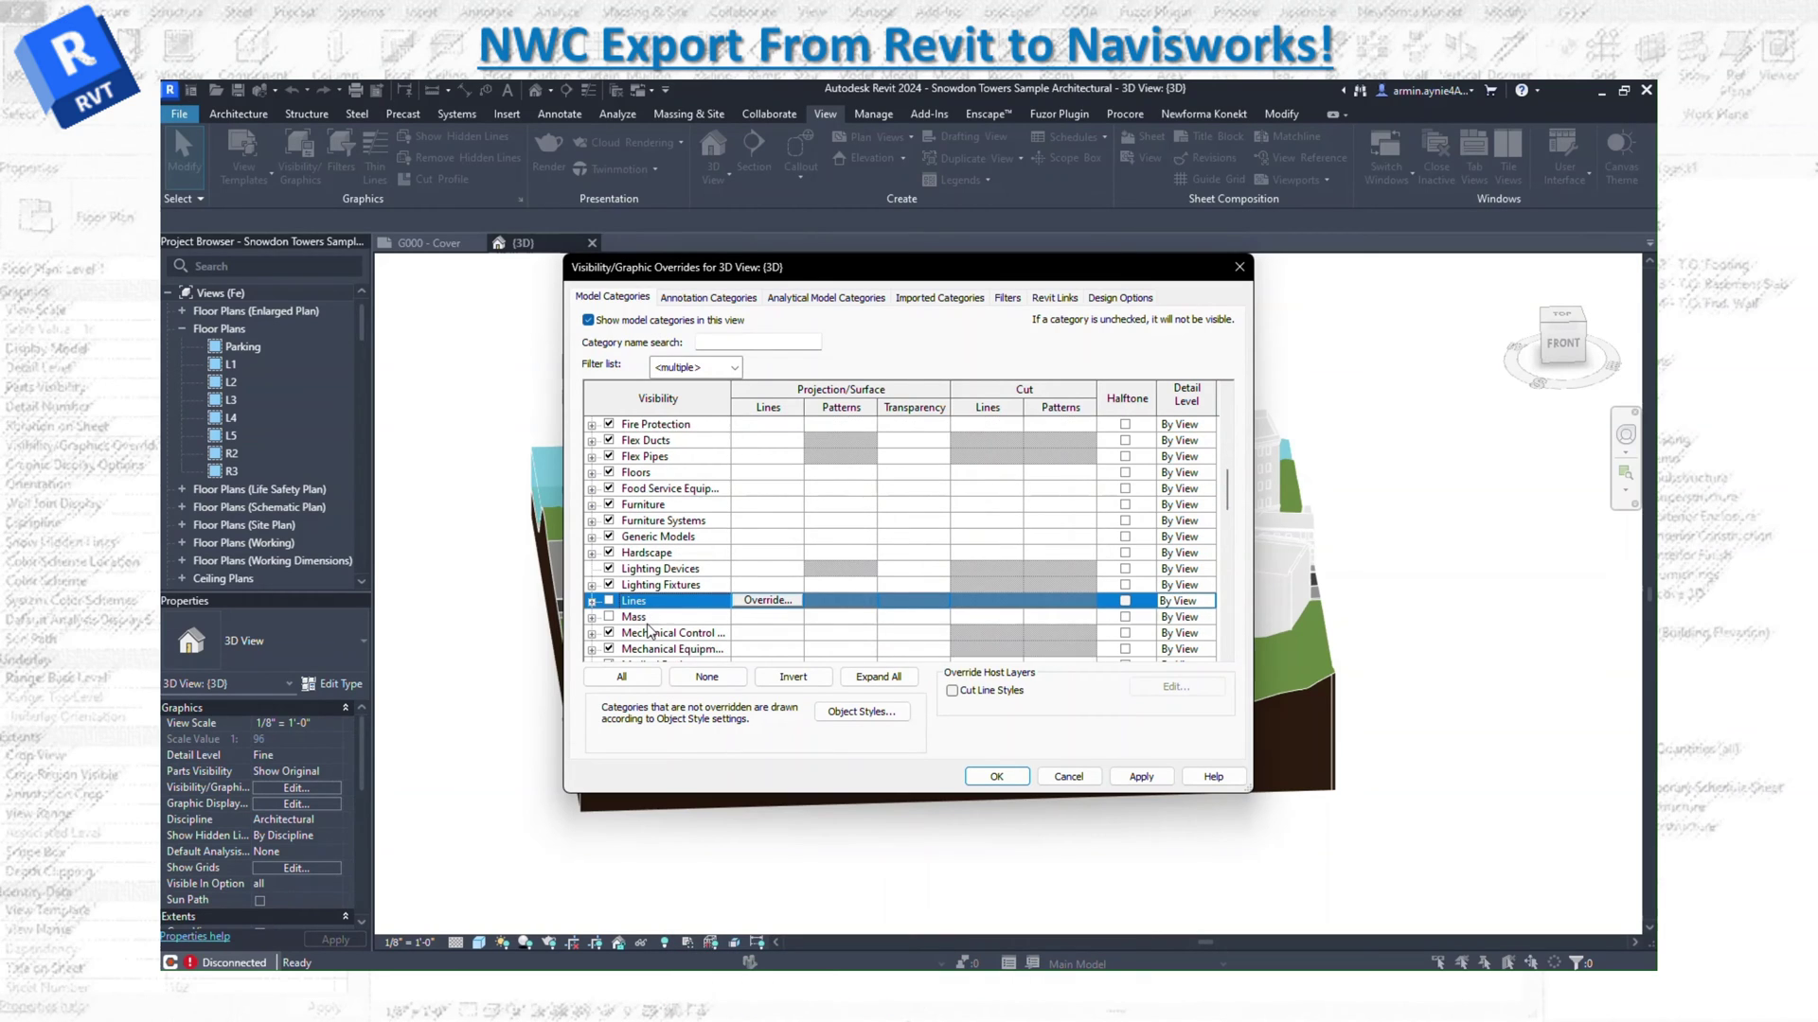
{"action": "scroll", "coordinate": [650, 631], "scroll_direction": "down", "scroll_amount": 2}
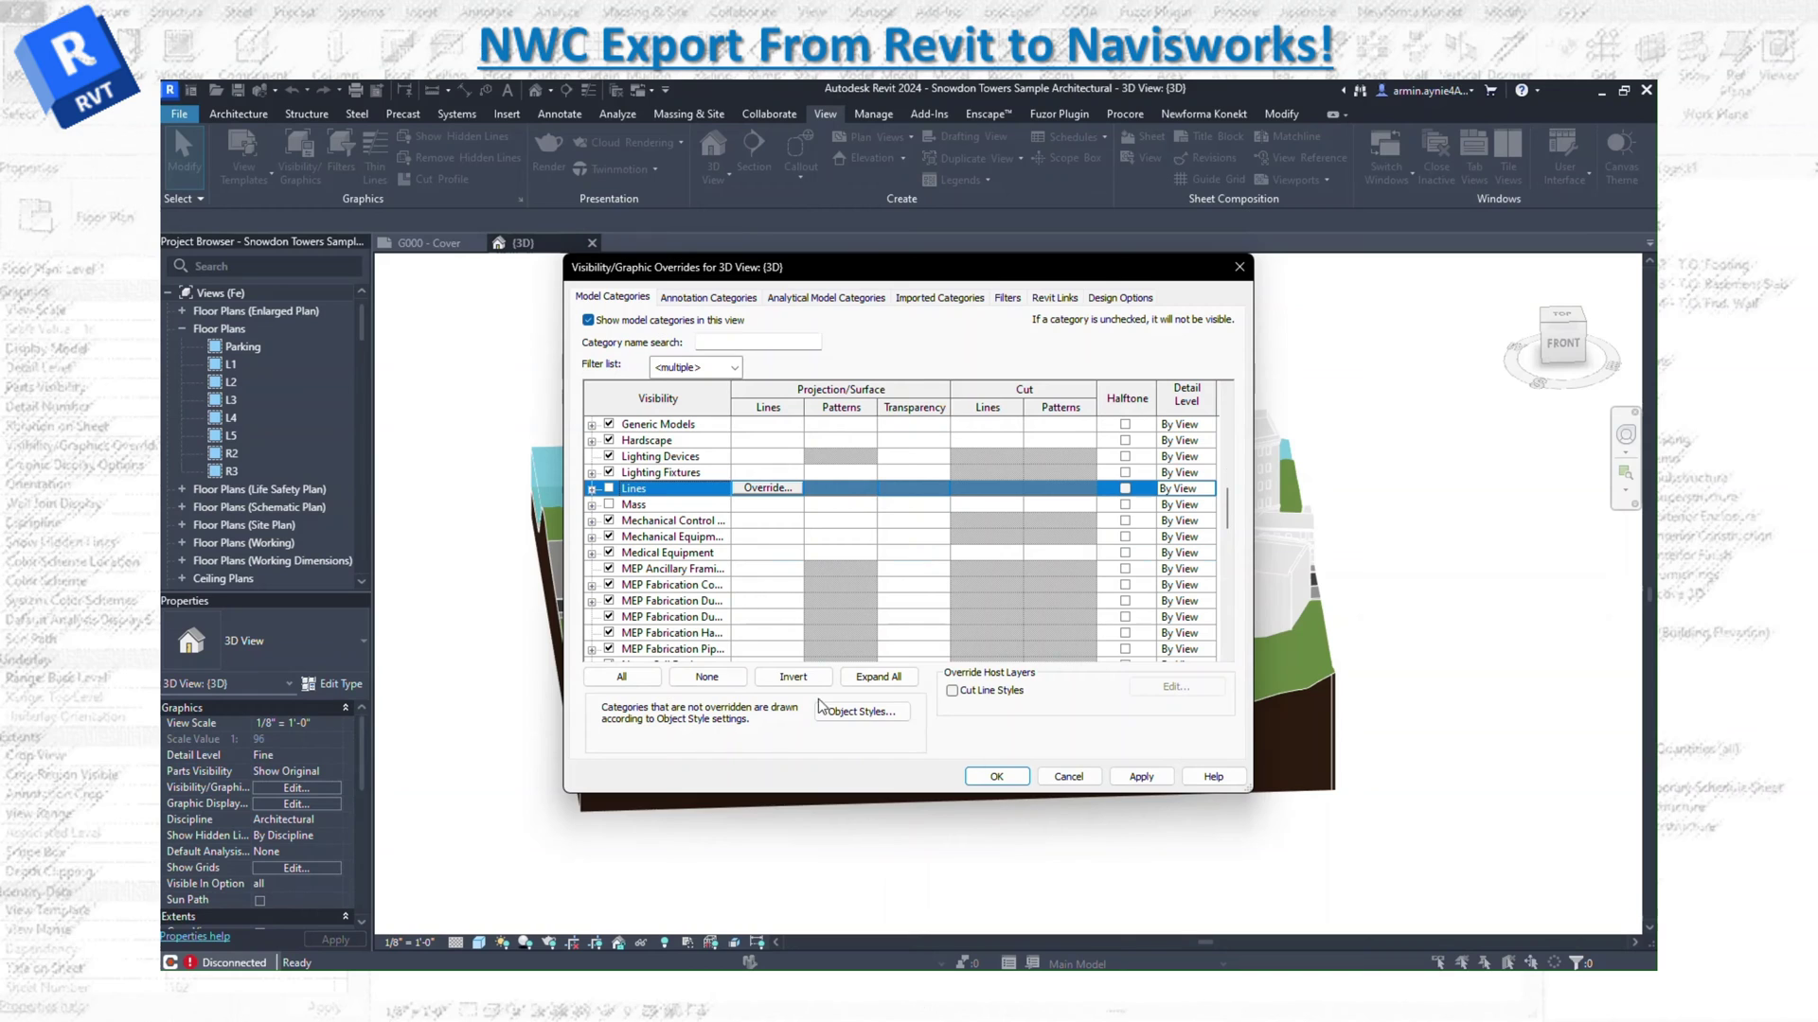
{"action": "left_click", "coordinate": [1140, 777]}
{"action": "key", "text": "Return"}
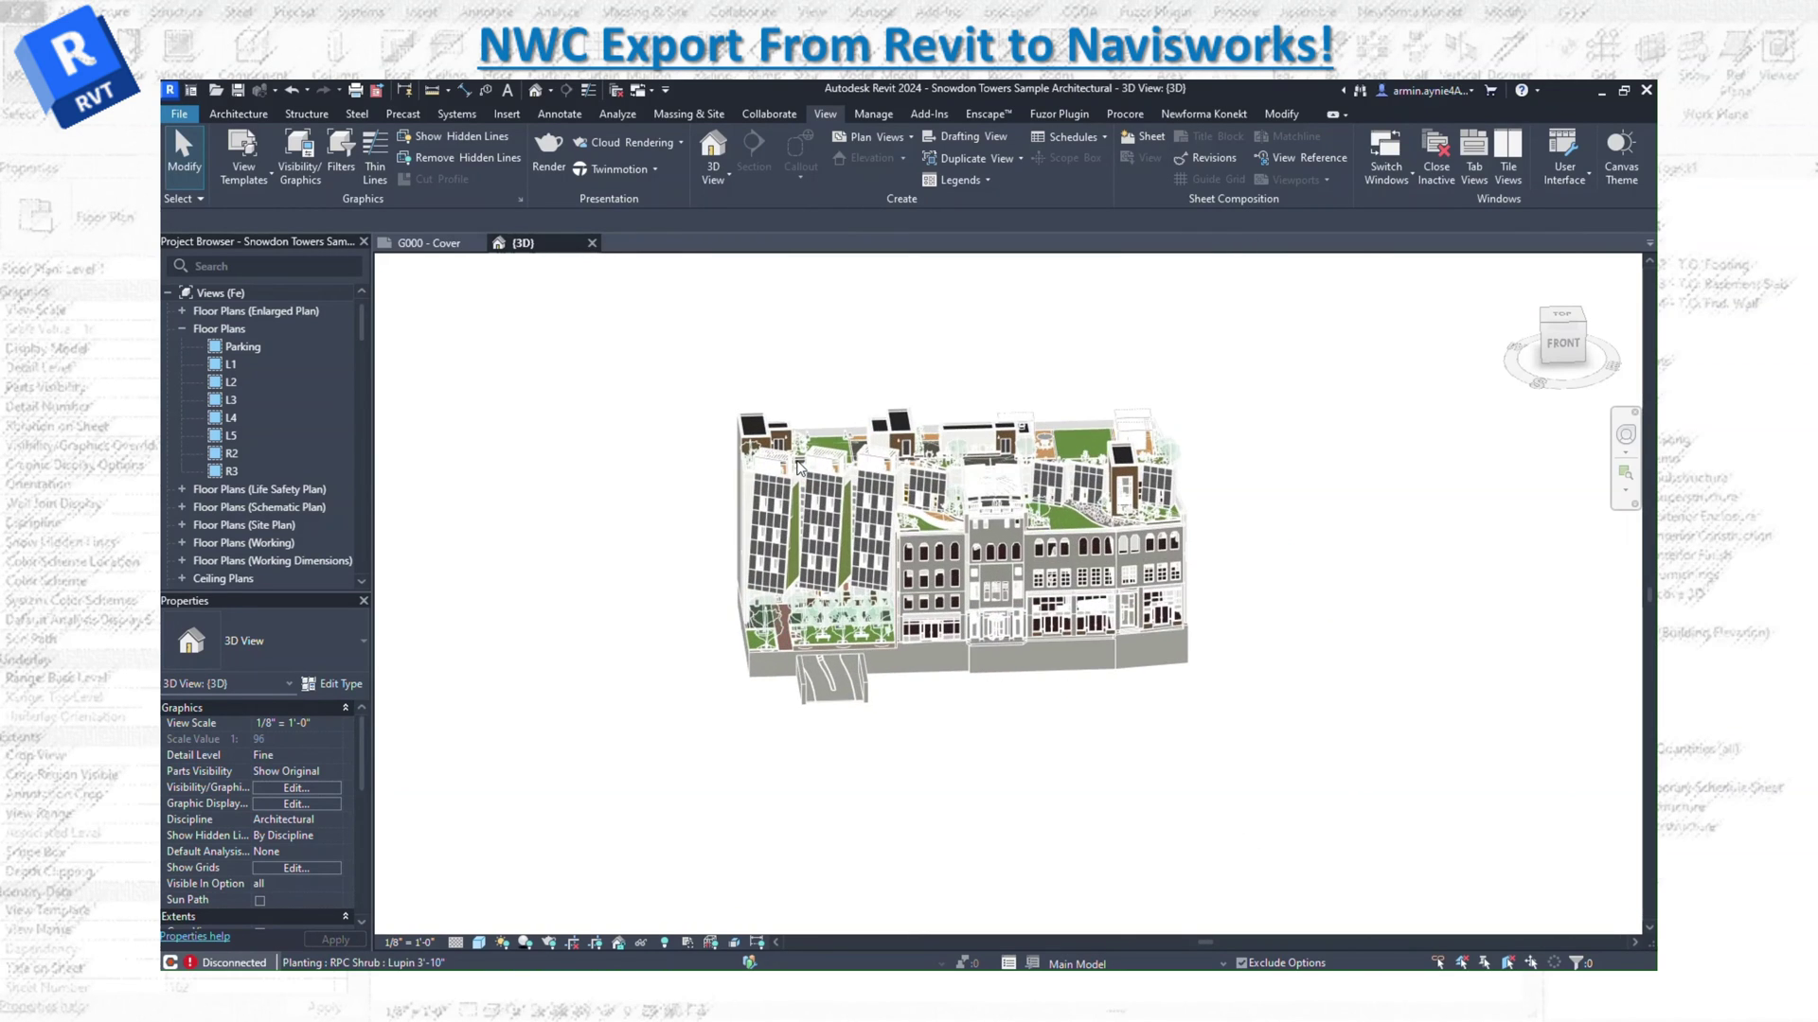
Step: Set the 3D view to Shaded at Fine detail and orbit to a front-left corner
{"action": "scroll", "coordinate": [852, 511], "scroll_direction": "up", "scroll_amount": 5}
{"action": "scroll", "coordinate": [1004, 587], "scroll_direction": "down", "scroll_amount": 1}
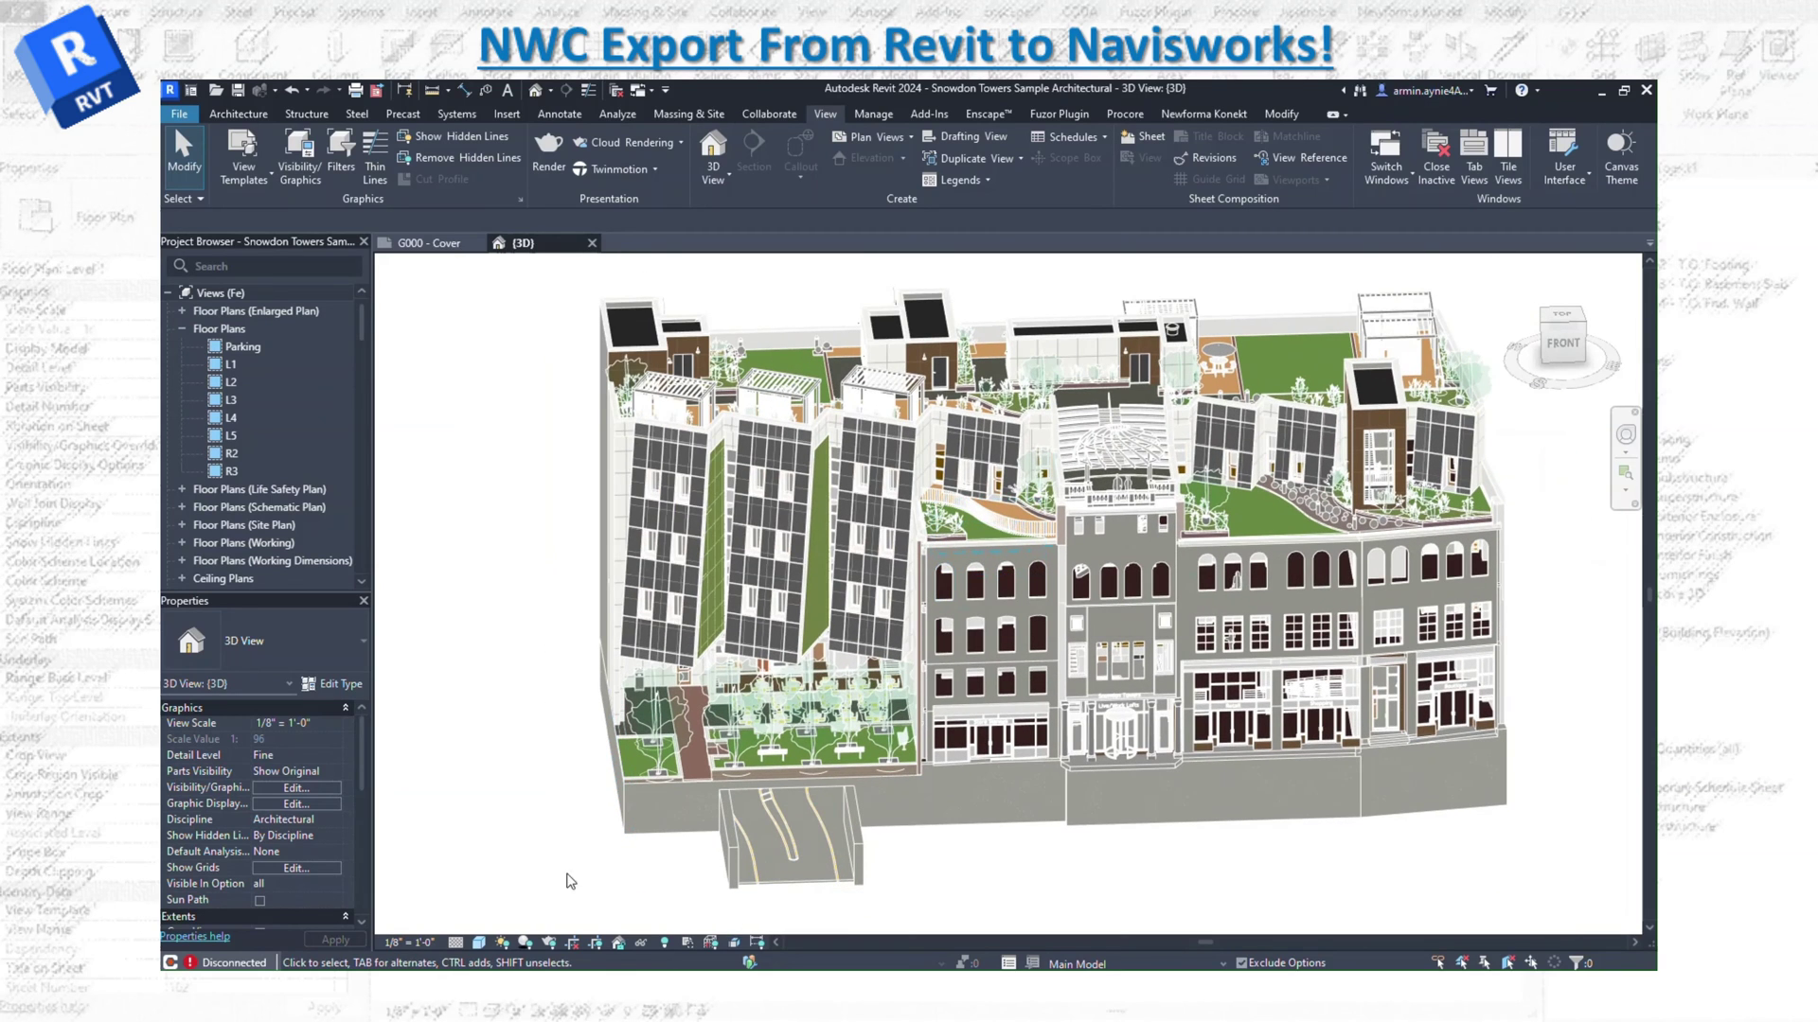
{"action": "left_click", "coordinate": [479, 943]}
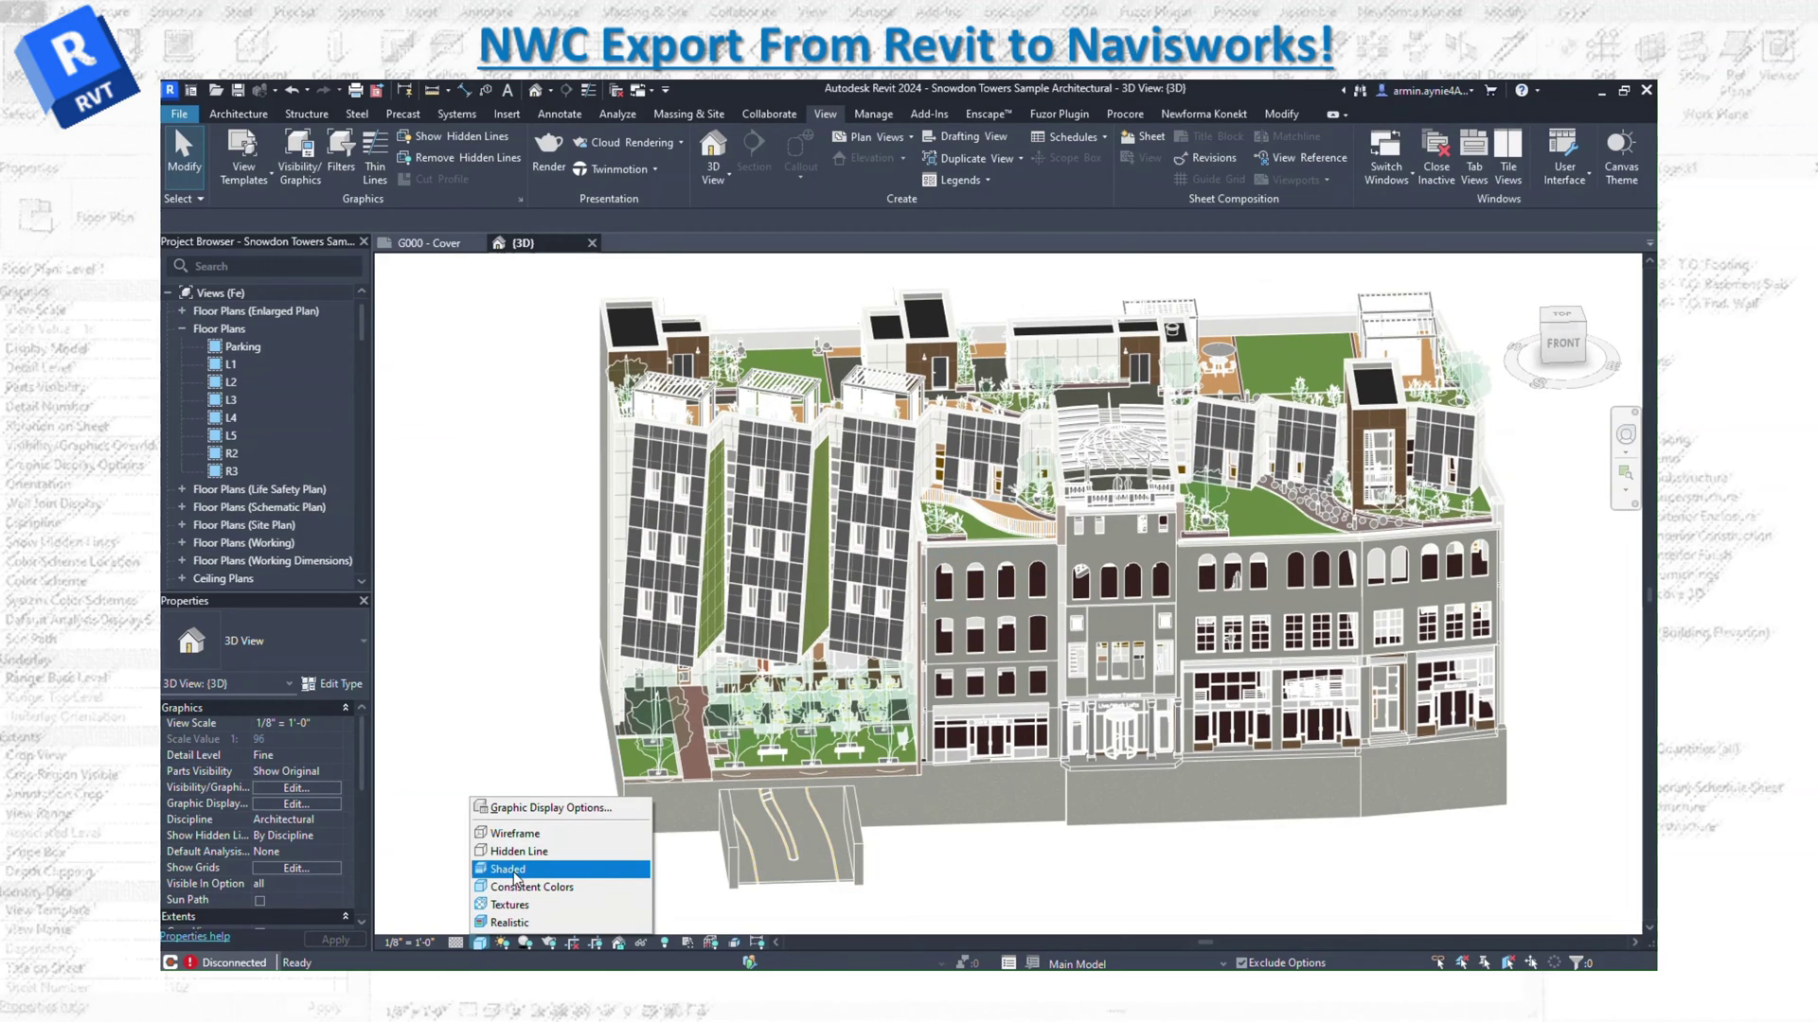
{"action": "left_click", "coordinate": [515, 871]}
{"action": "left_click", "coordinate": [456, 943]}
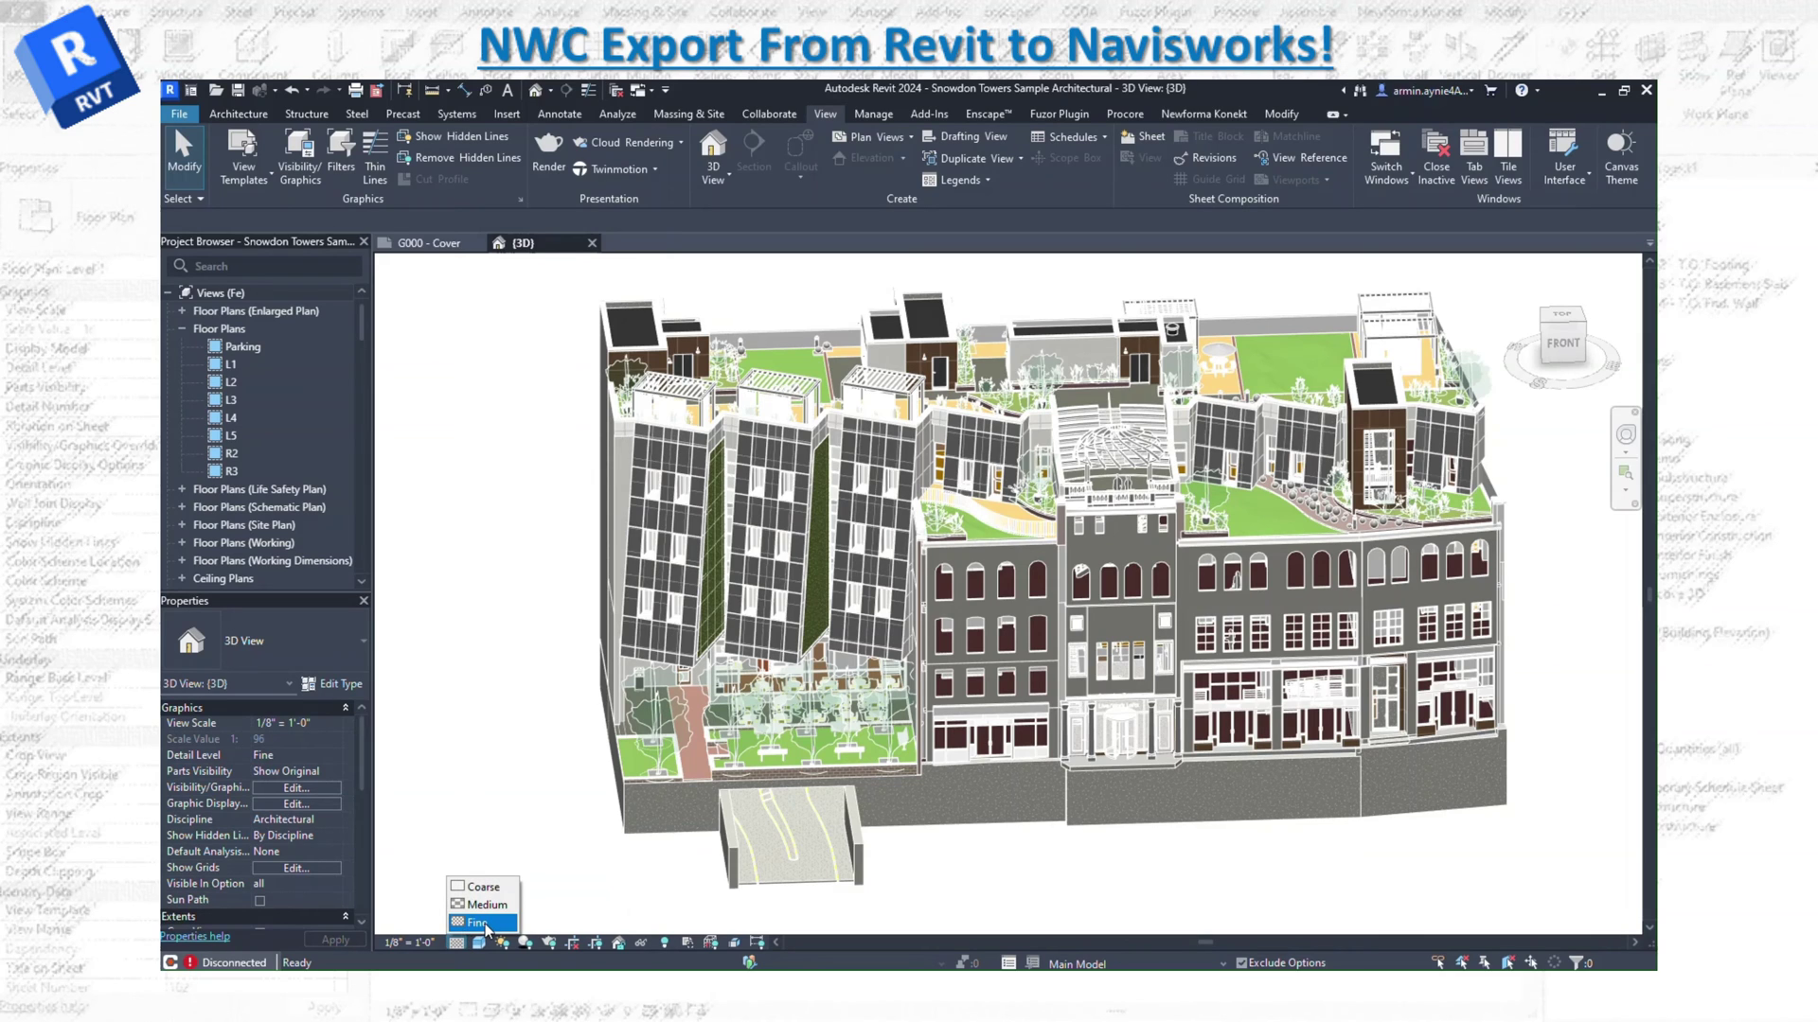
{"action": "left_click", "coordinate": [480, 923]}
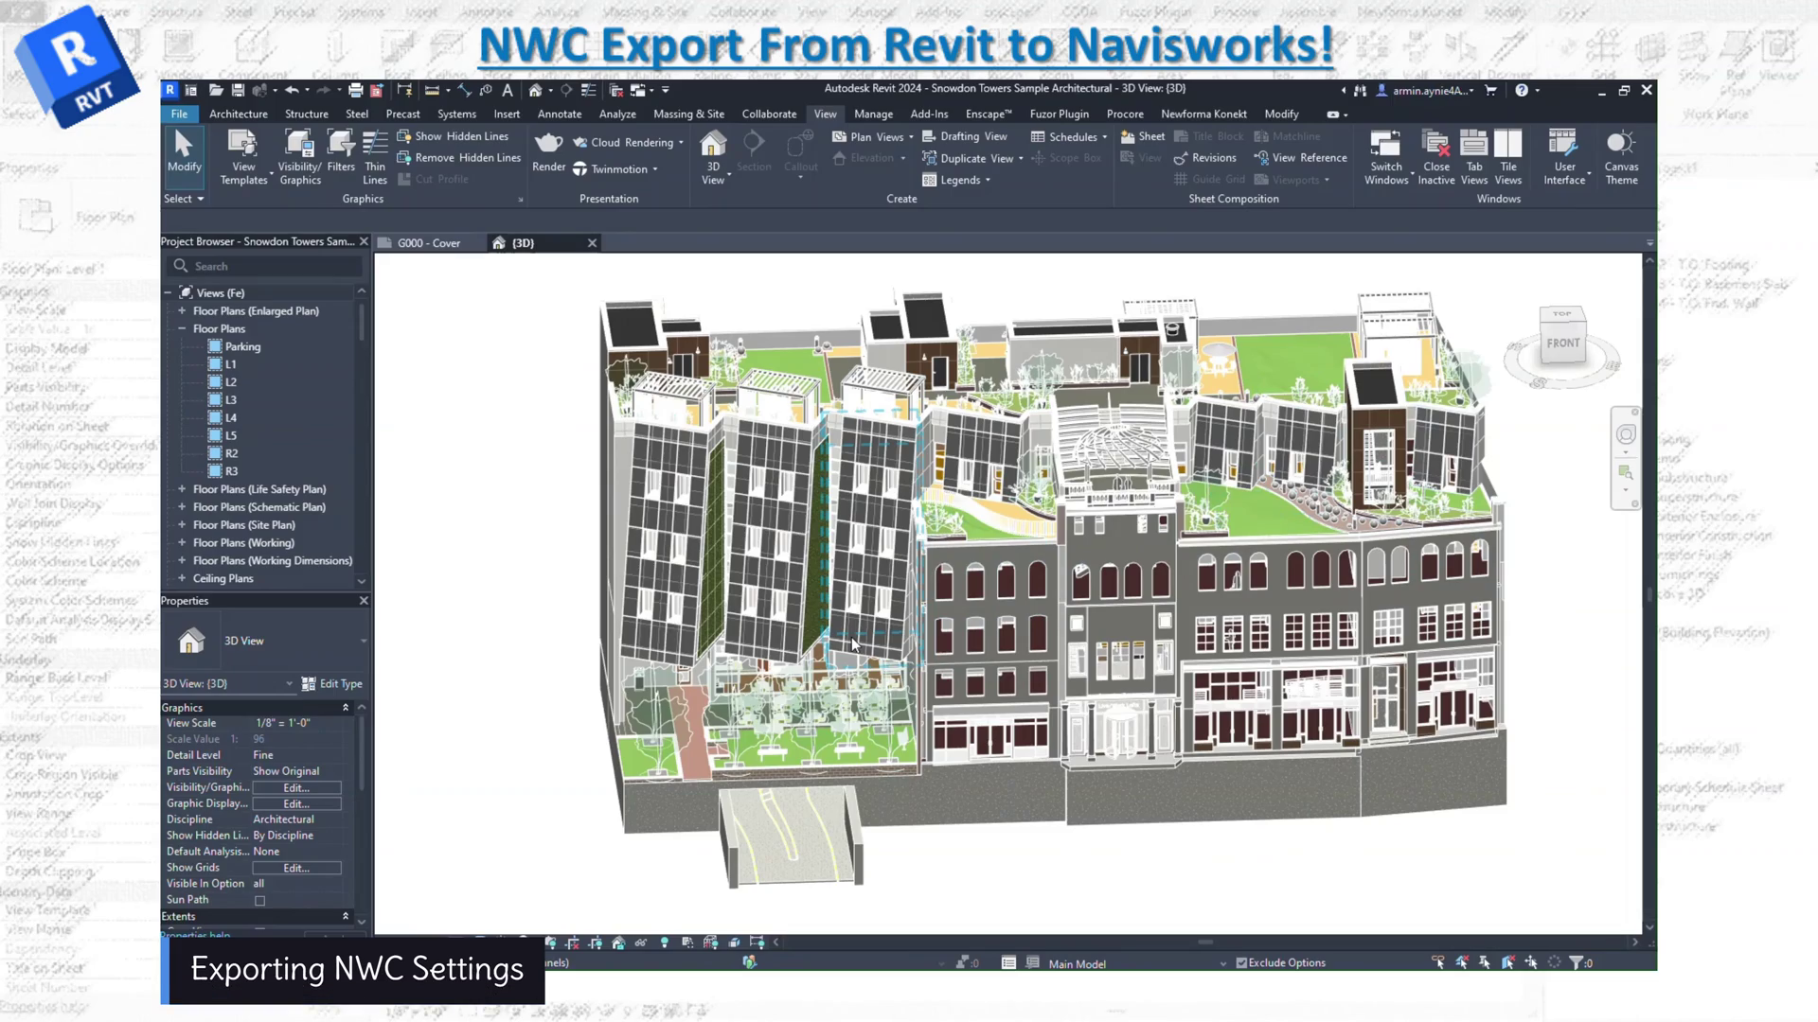
{"action": "mouse_move", "coordinate": [853, 644]}
{"action": "middle_mouse_down", "text": "shift"}
{"action": "mouse_move", "coordinate": [1290, 633]}
{"action": "mouse_move", "coordinate": [949, 667]}
{"action": "mouse_move", "coordinate": [893, 559]}
{"action": "middle_mouse_up", "text": "shift"}
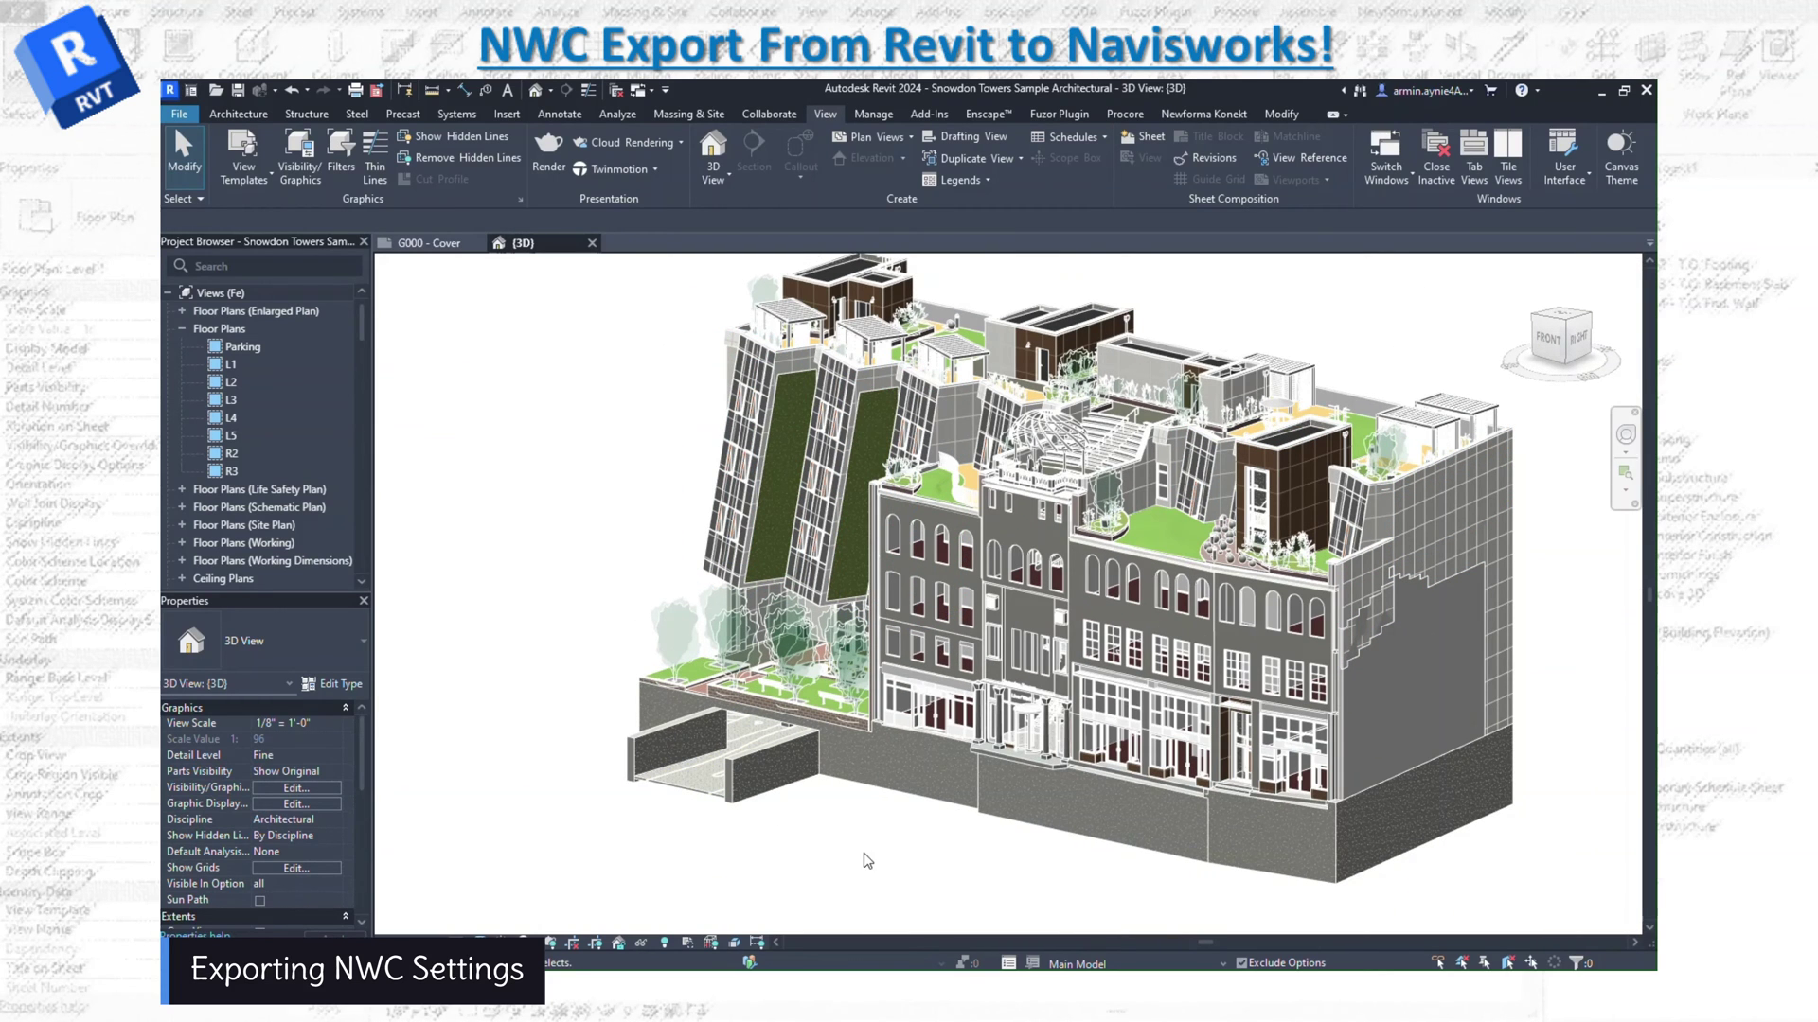
{"action": "scroll", "coordinate": [653, 748], "scroll_direction": "down", "scroll_amount": 2}
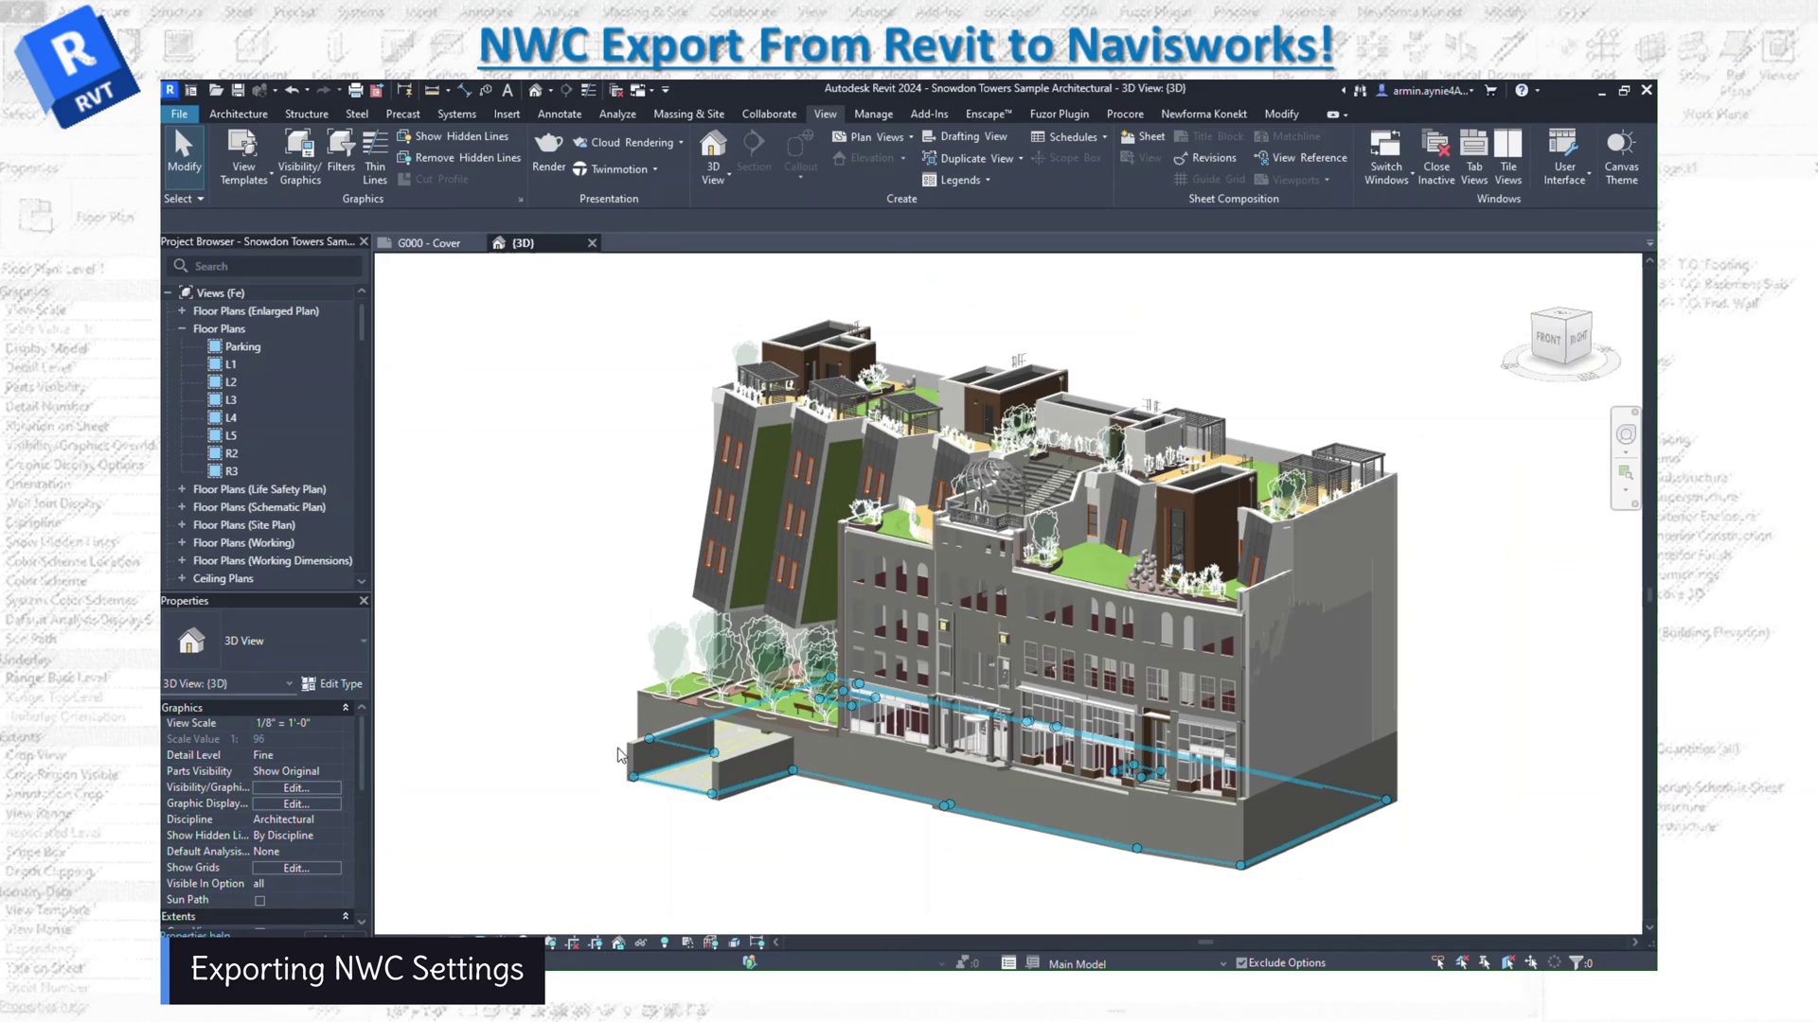
Step: Start the File > Export > NWC export and open its Navisworks settings
{"action": "left_click", "coordinate": [180, 115]}
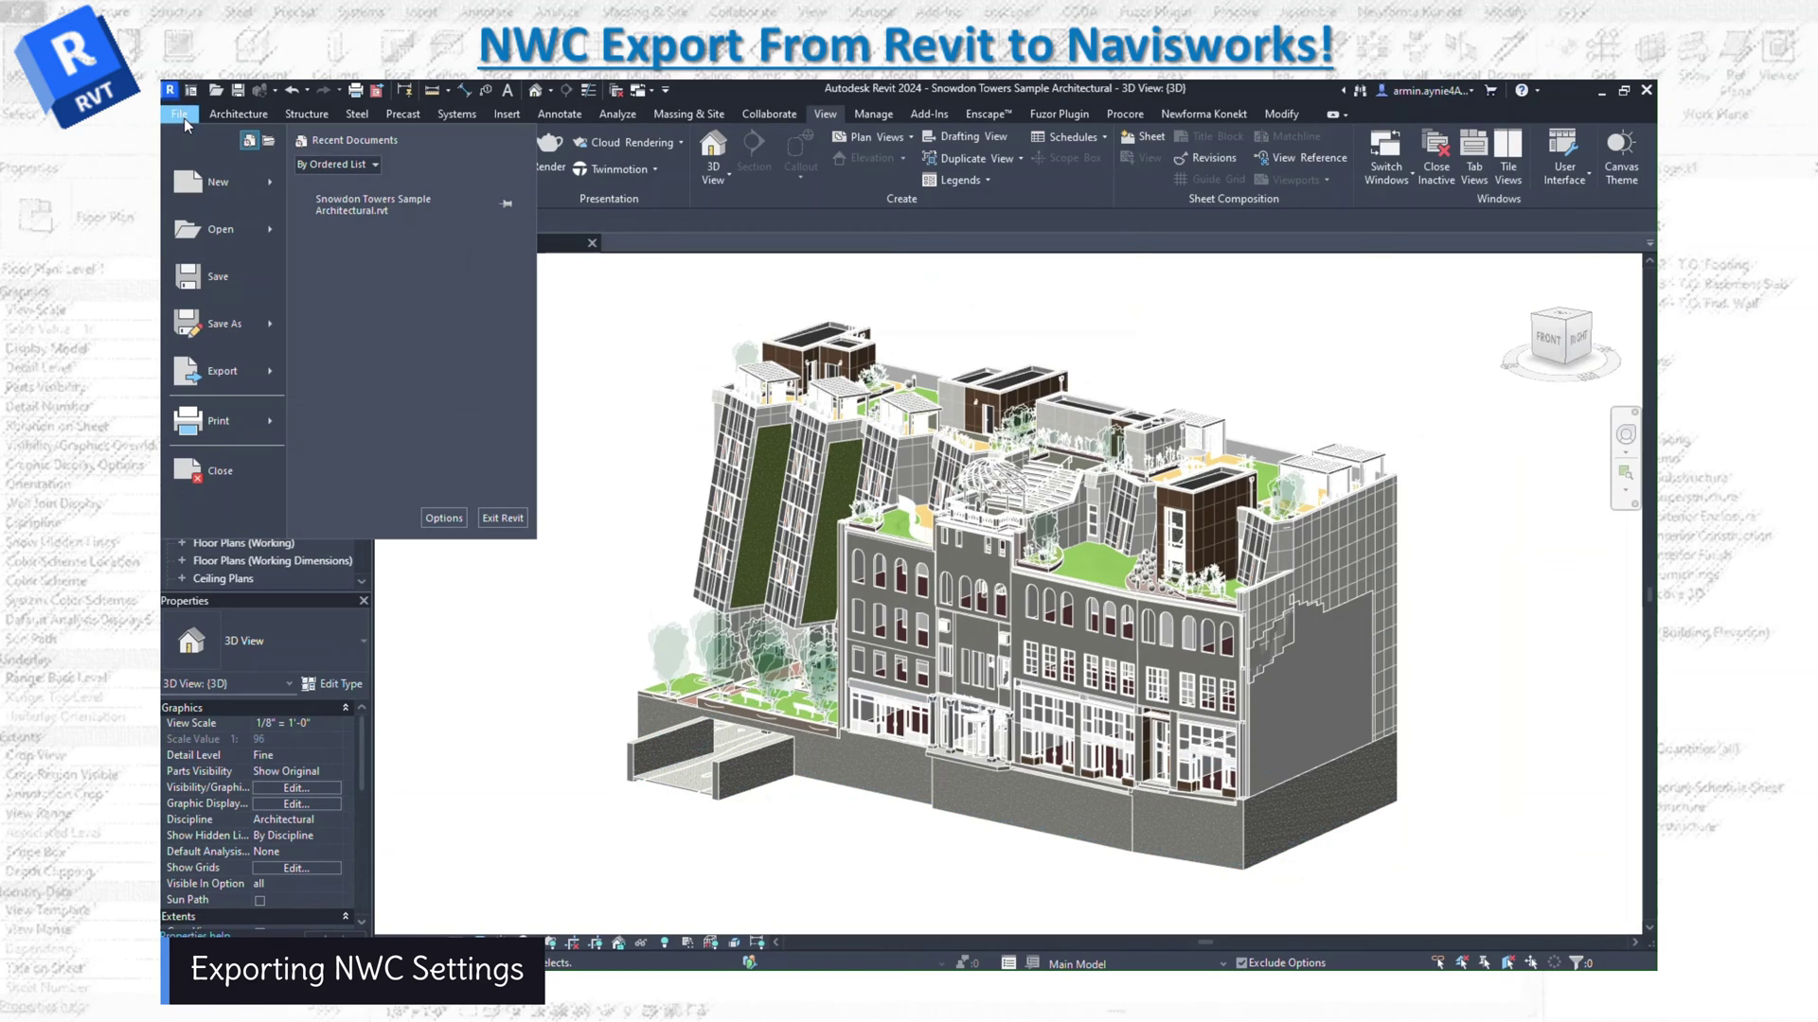
{"action": "mouse_move", "coordinate": [229, 375]}
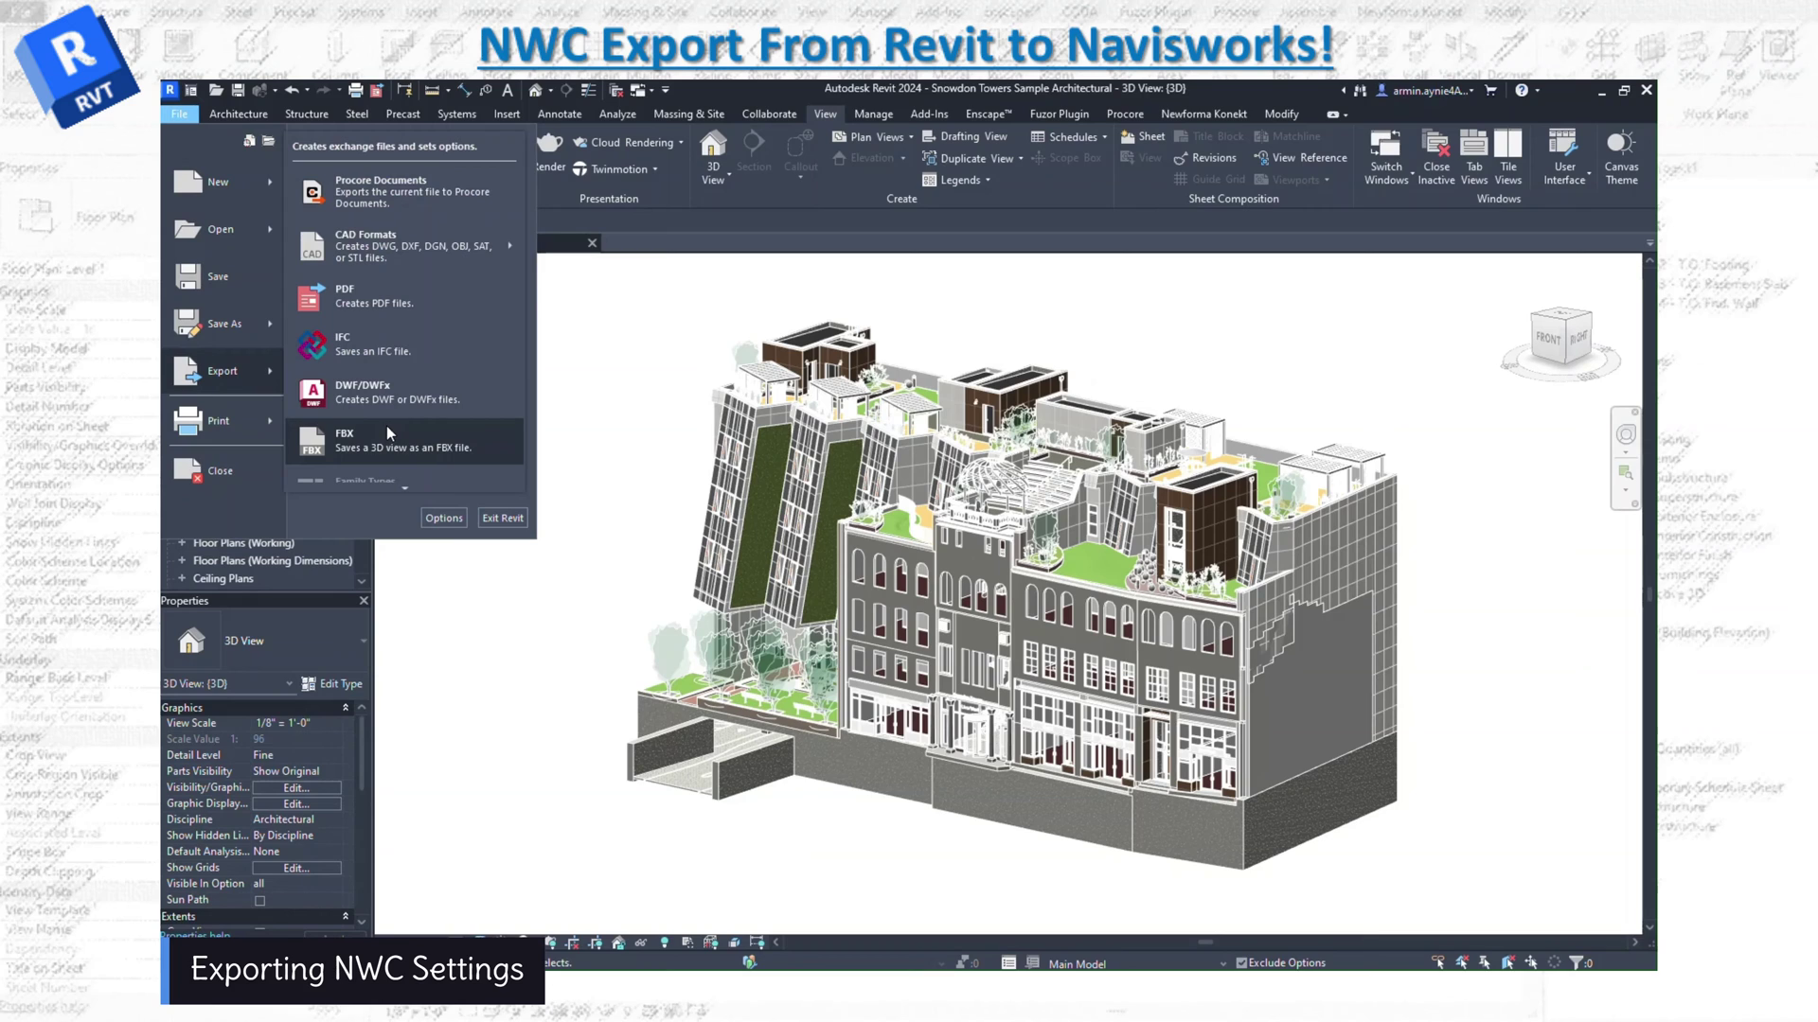
{"action": "mouse_move", "coordinate": [409, 486]}
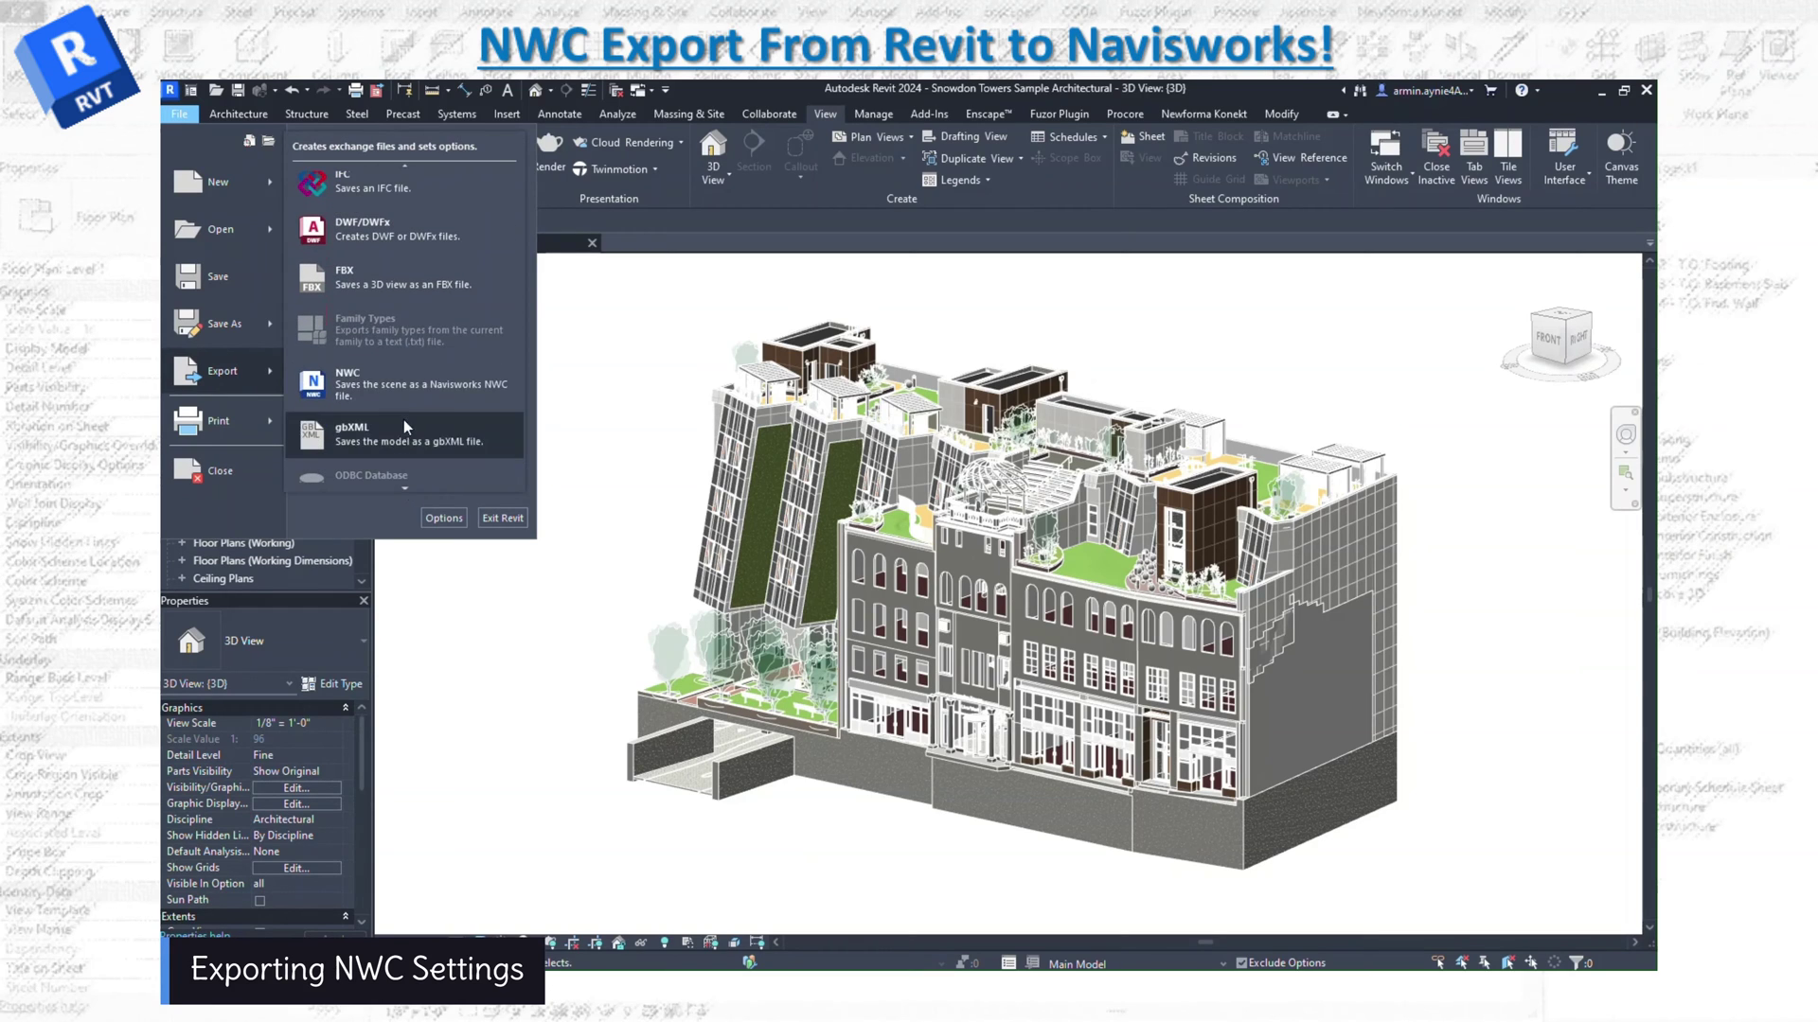
{"action": "left_click", "coordinate": [406, 383]}
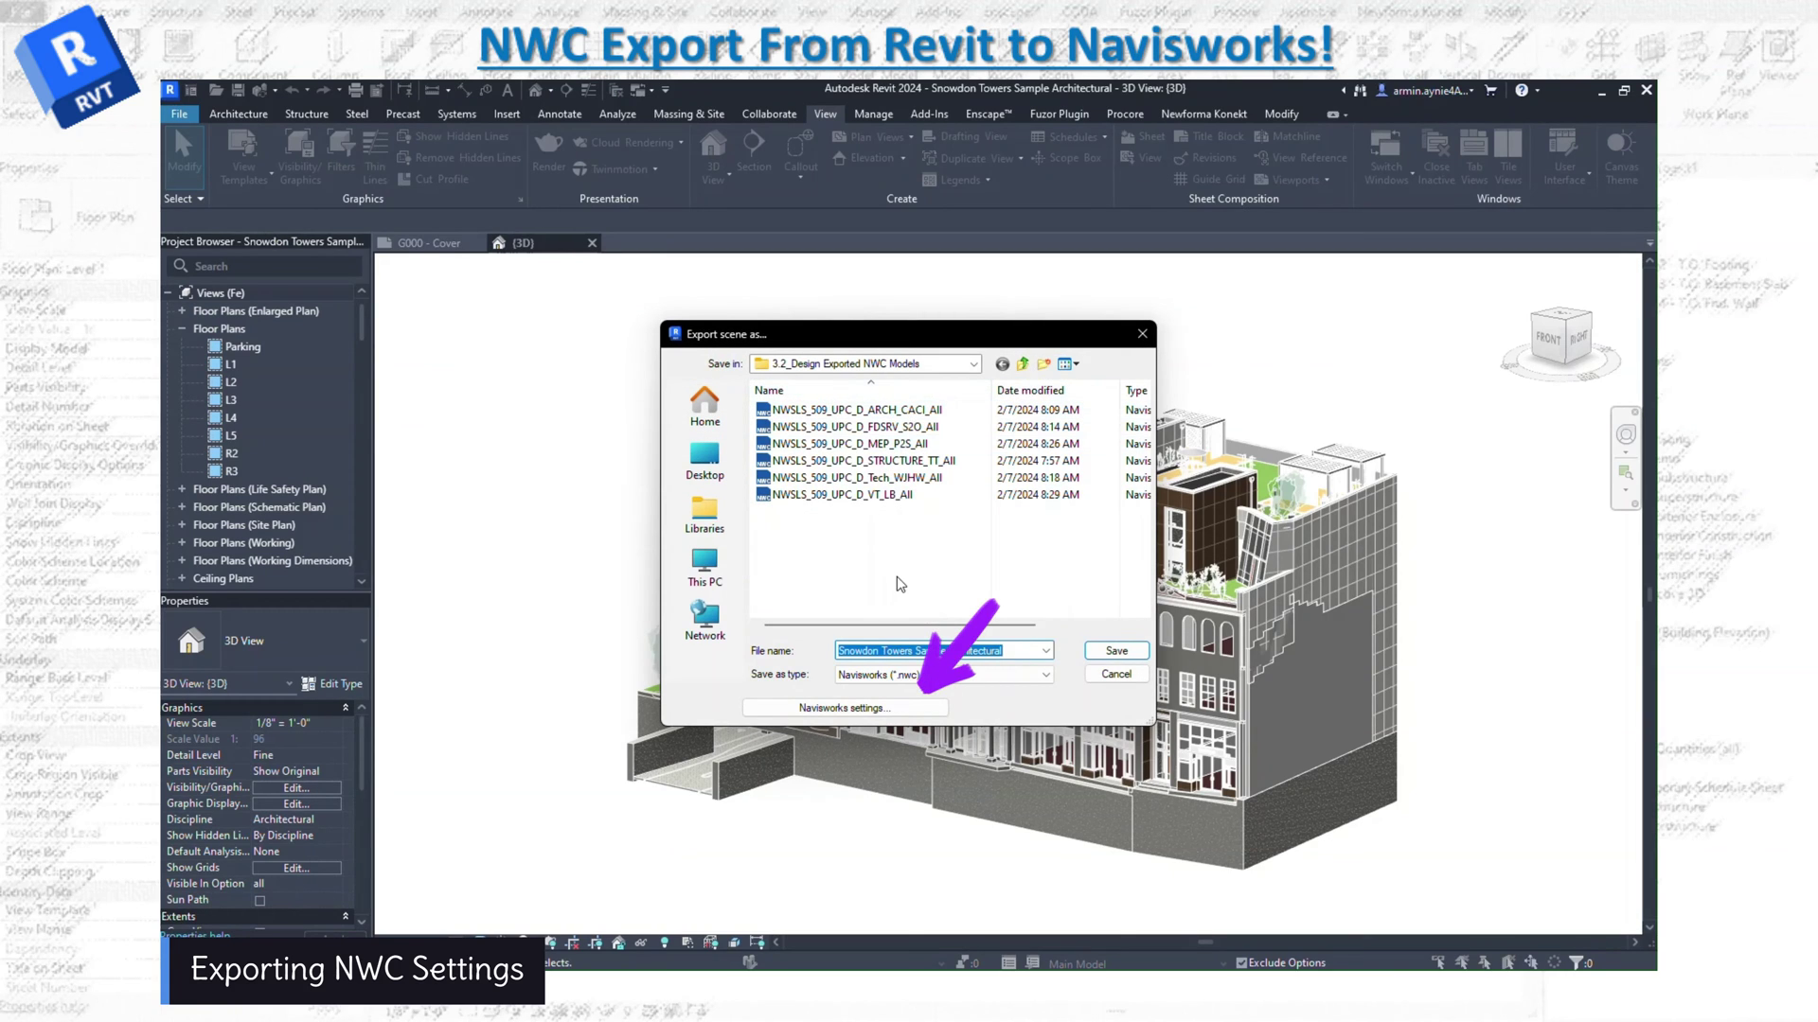
{"action": "left_click", "coordinate": [845, 714]}
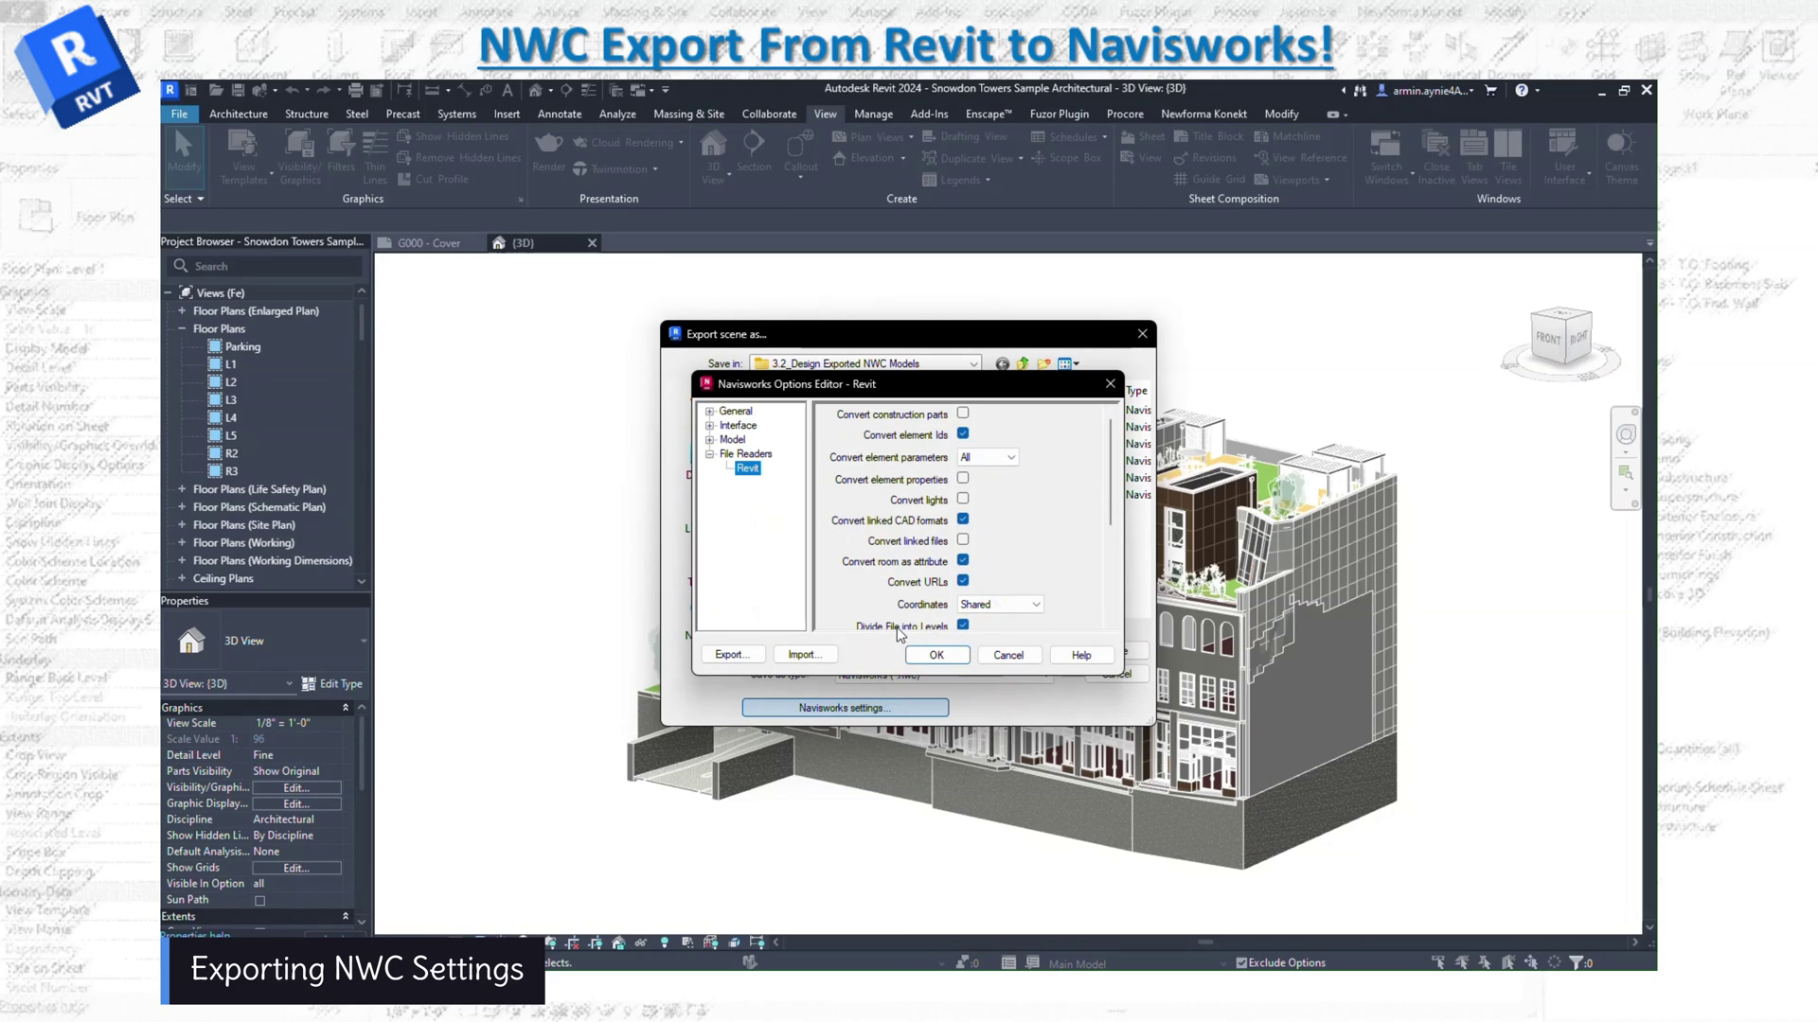
Step: Keep Shared coordinates and export only the Current view in the Navisworks options
{"action": "left_click_drag", "start_coordinate": [992, 680], "coordinate": [1007, 844]}
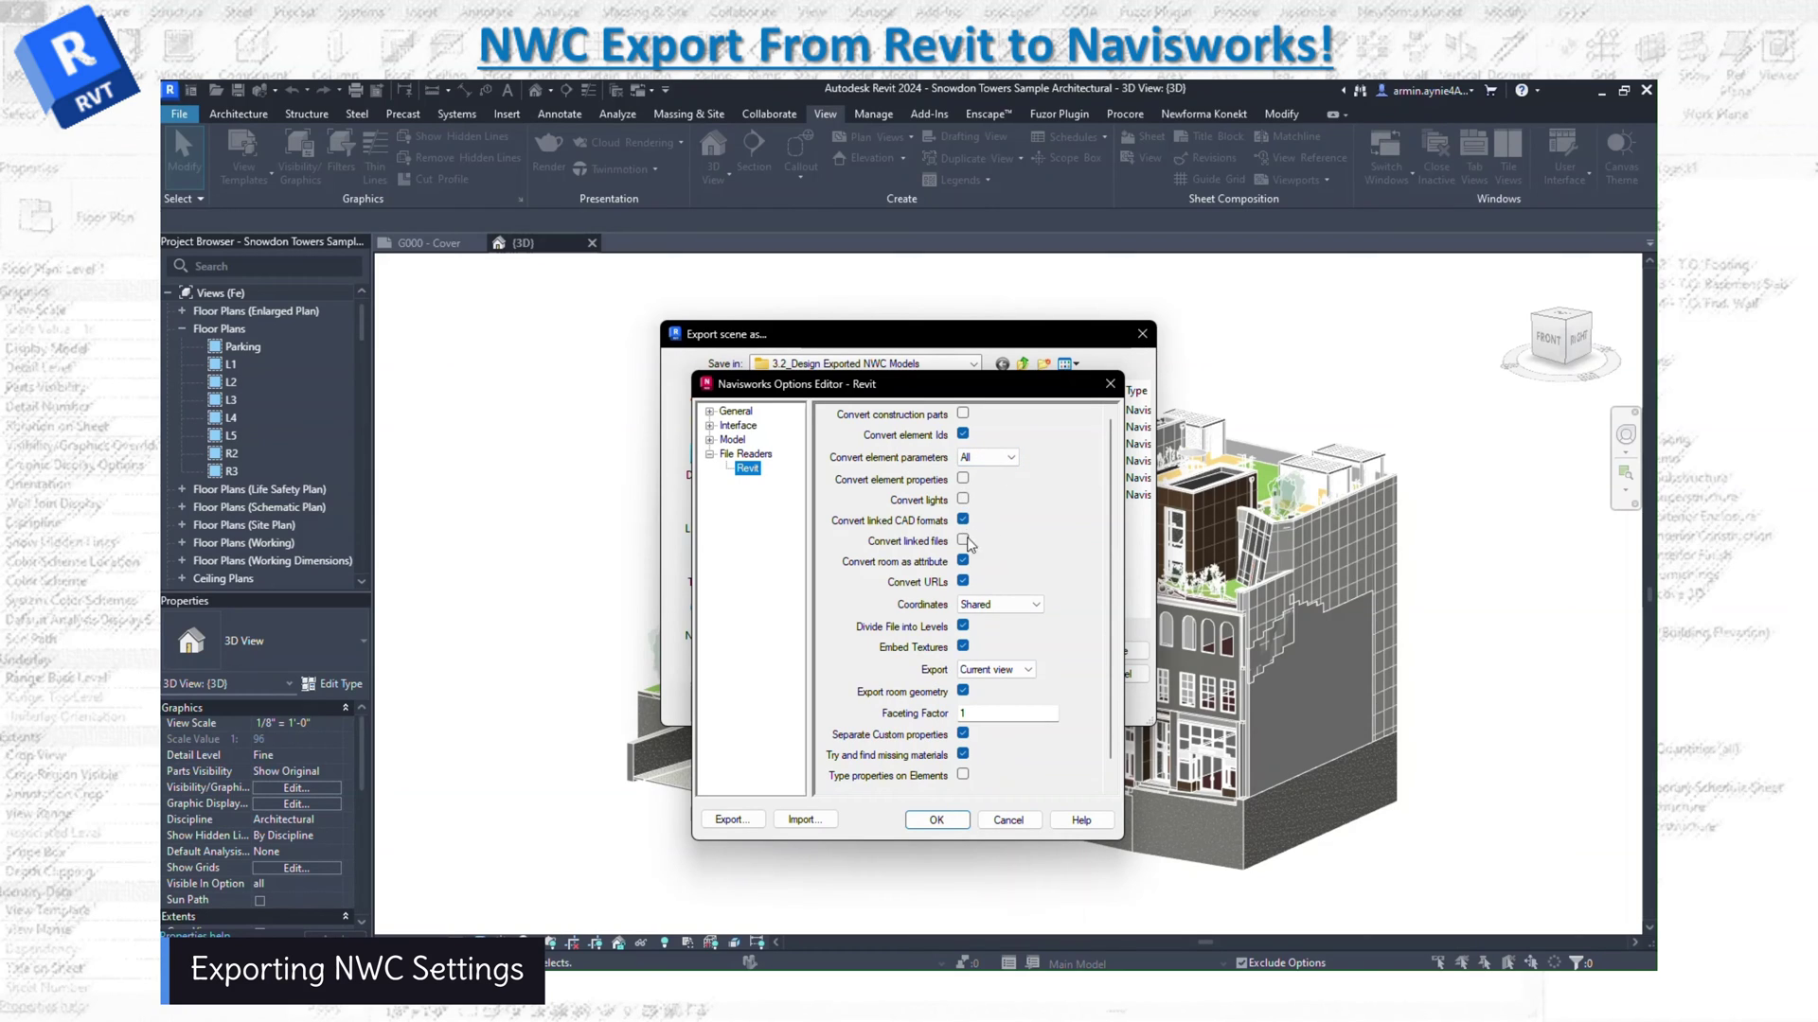
{"action": "left_click", "coordinate": [975, 604]}
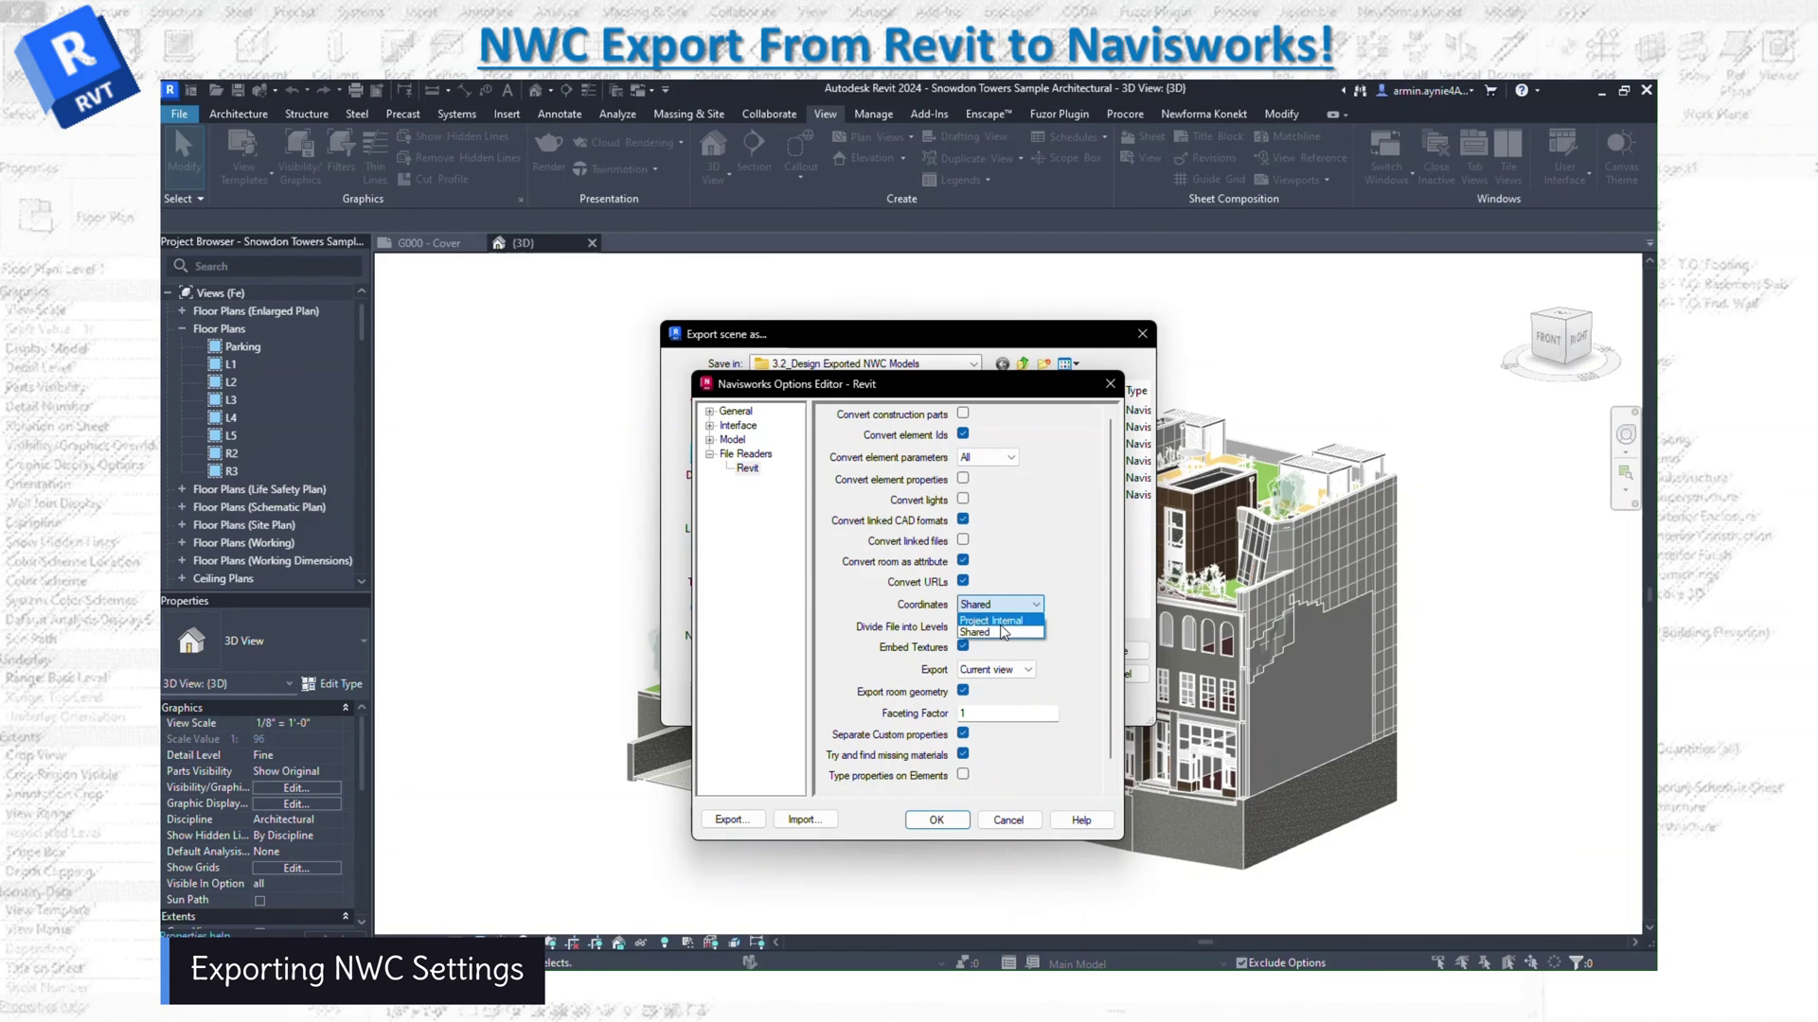
{"action": "left_click", "coordinate": [992, 635]}
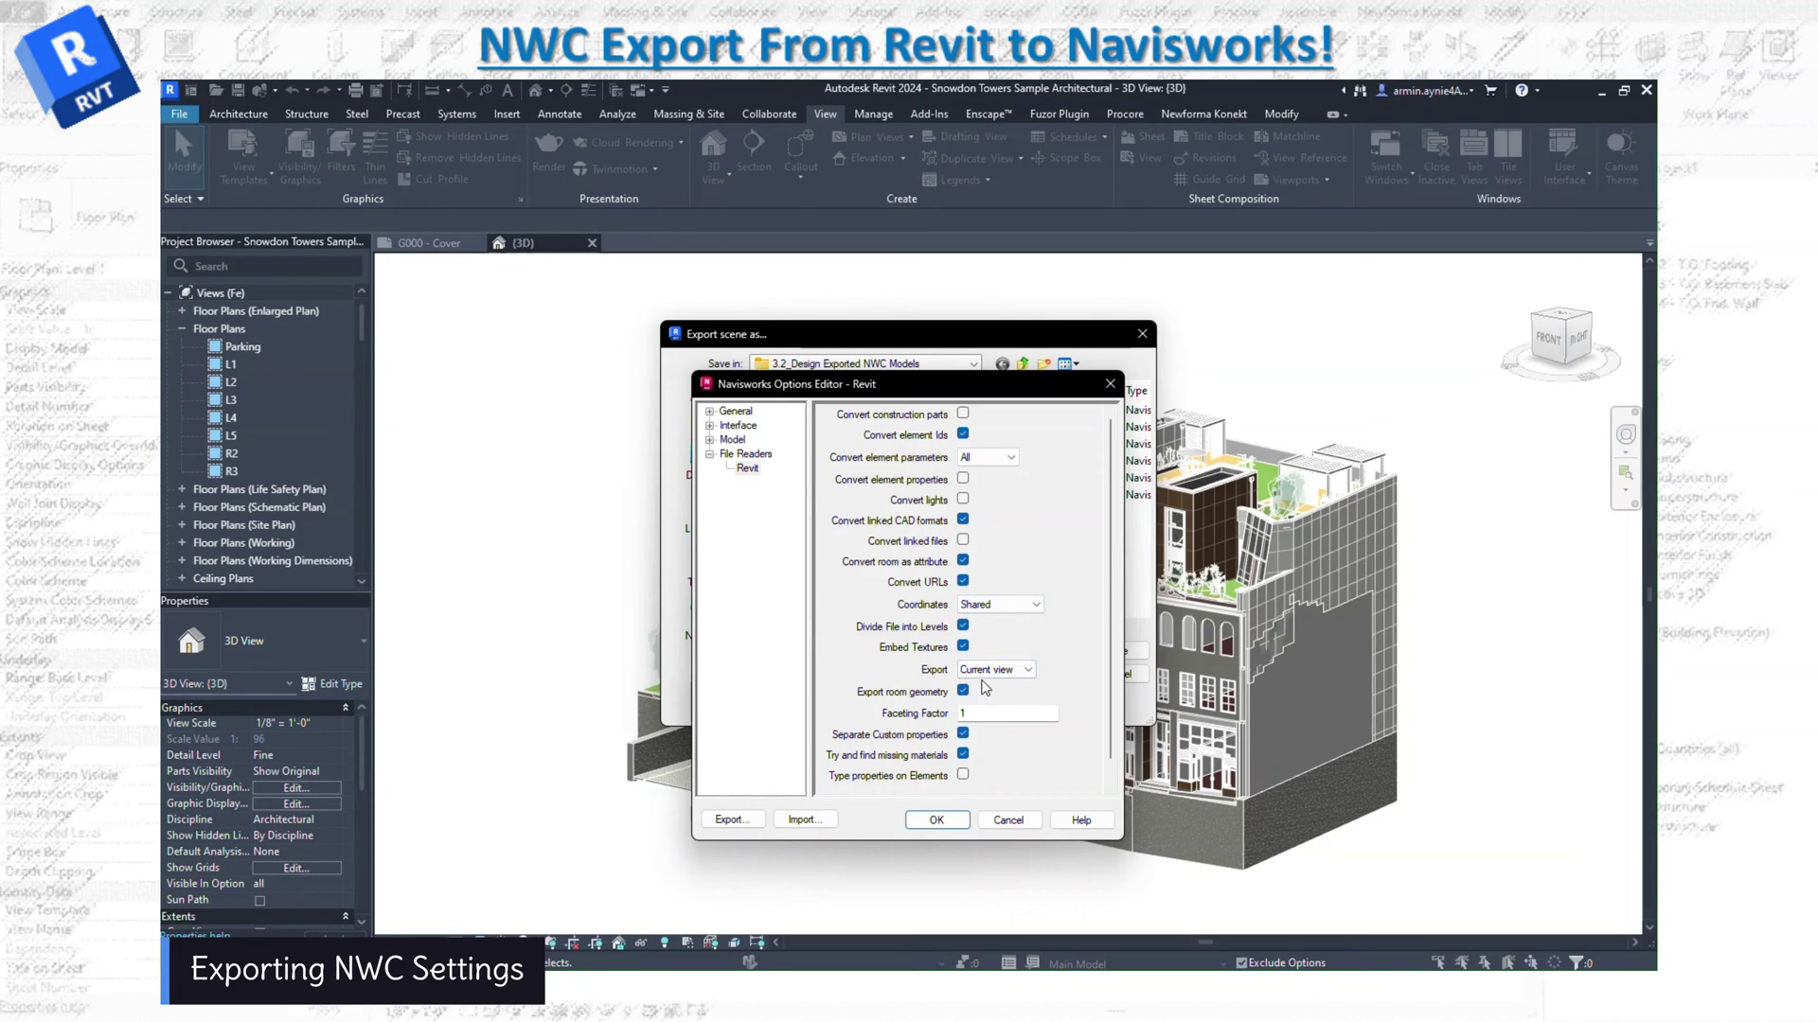
{"action": "left_click", "coordinate": [986, 674]}
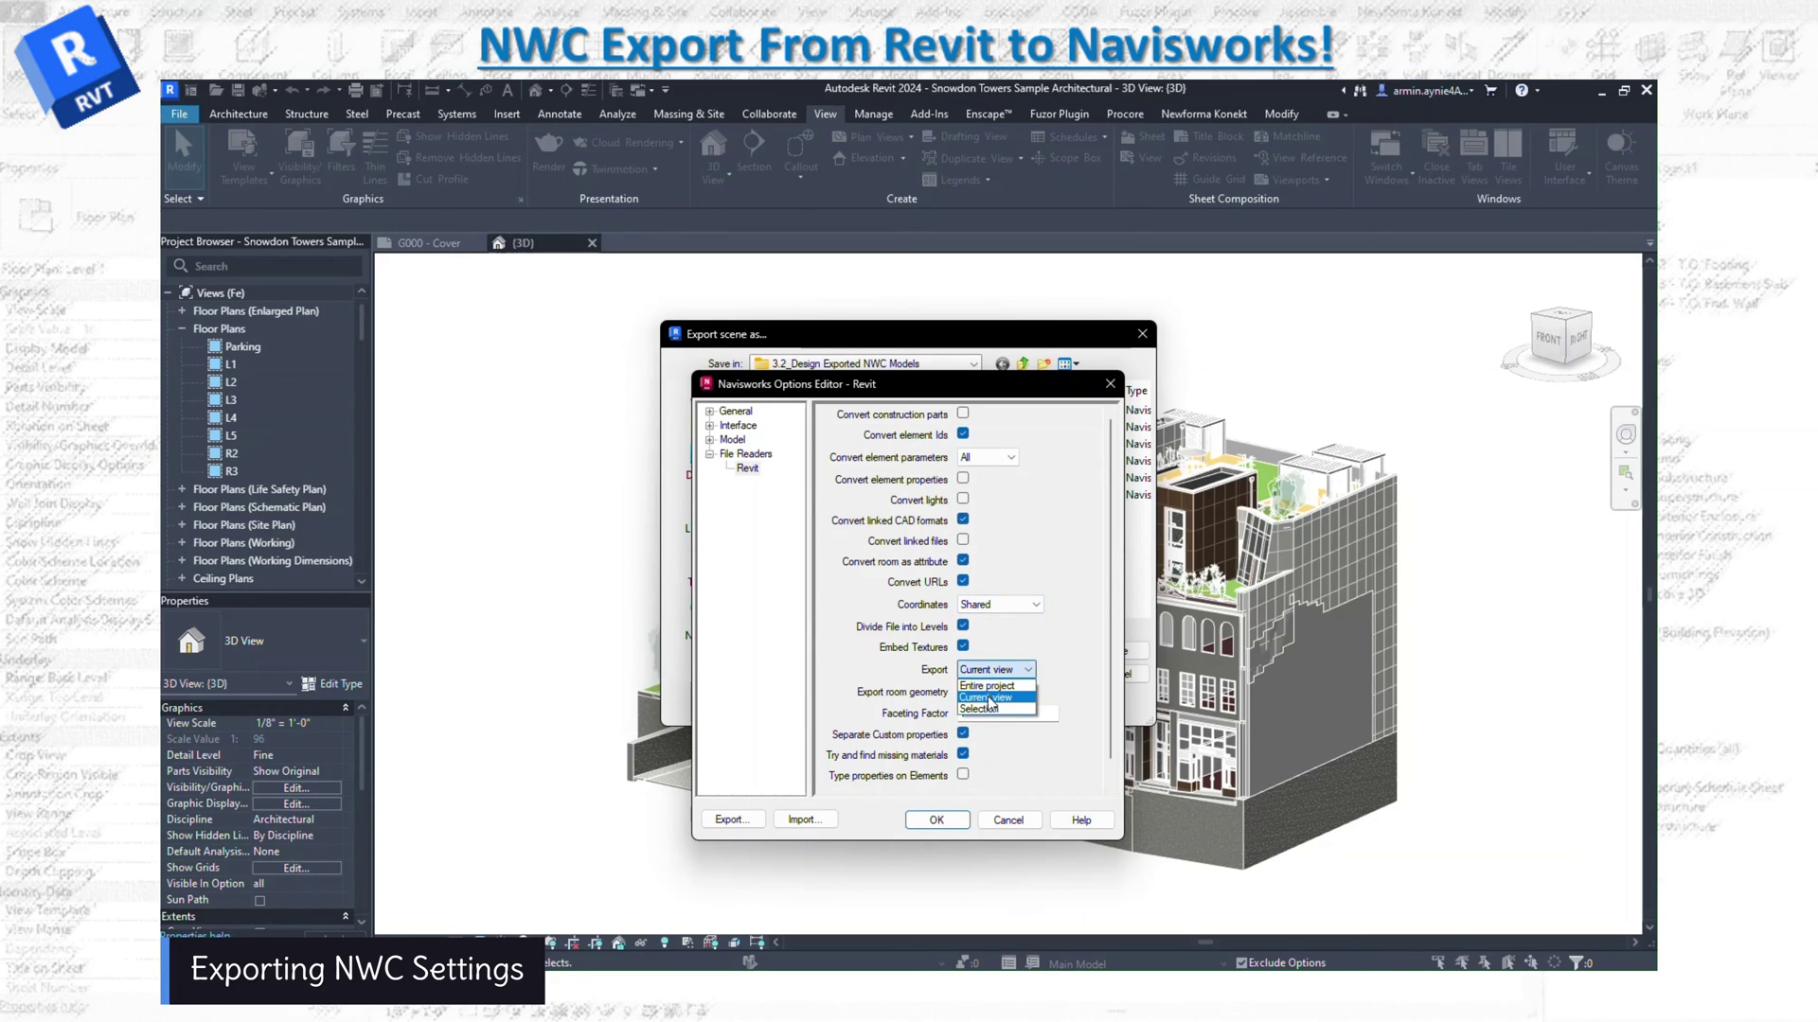
{"action": "left_click", "coordinate": [991, 700]}
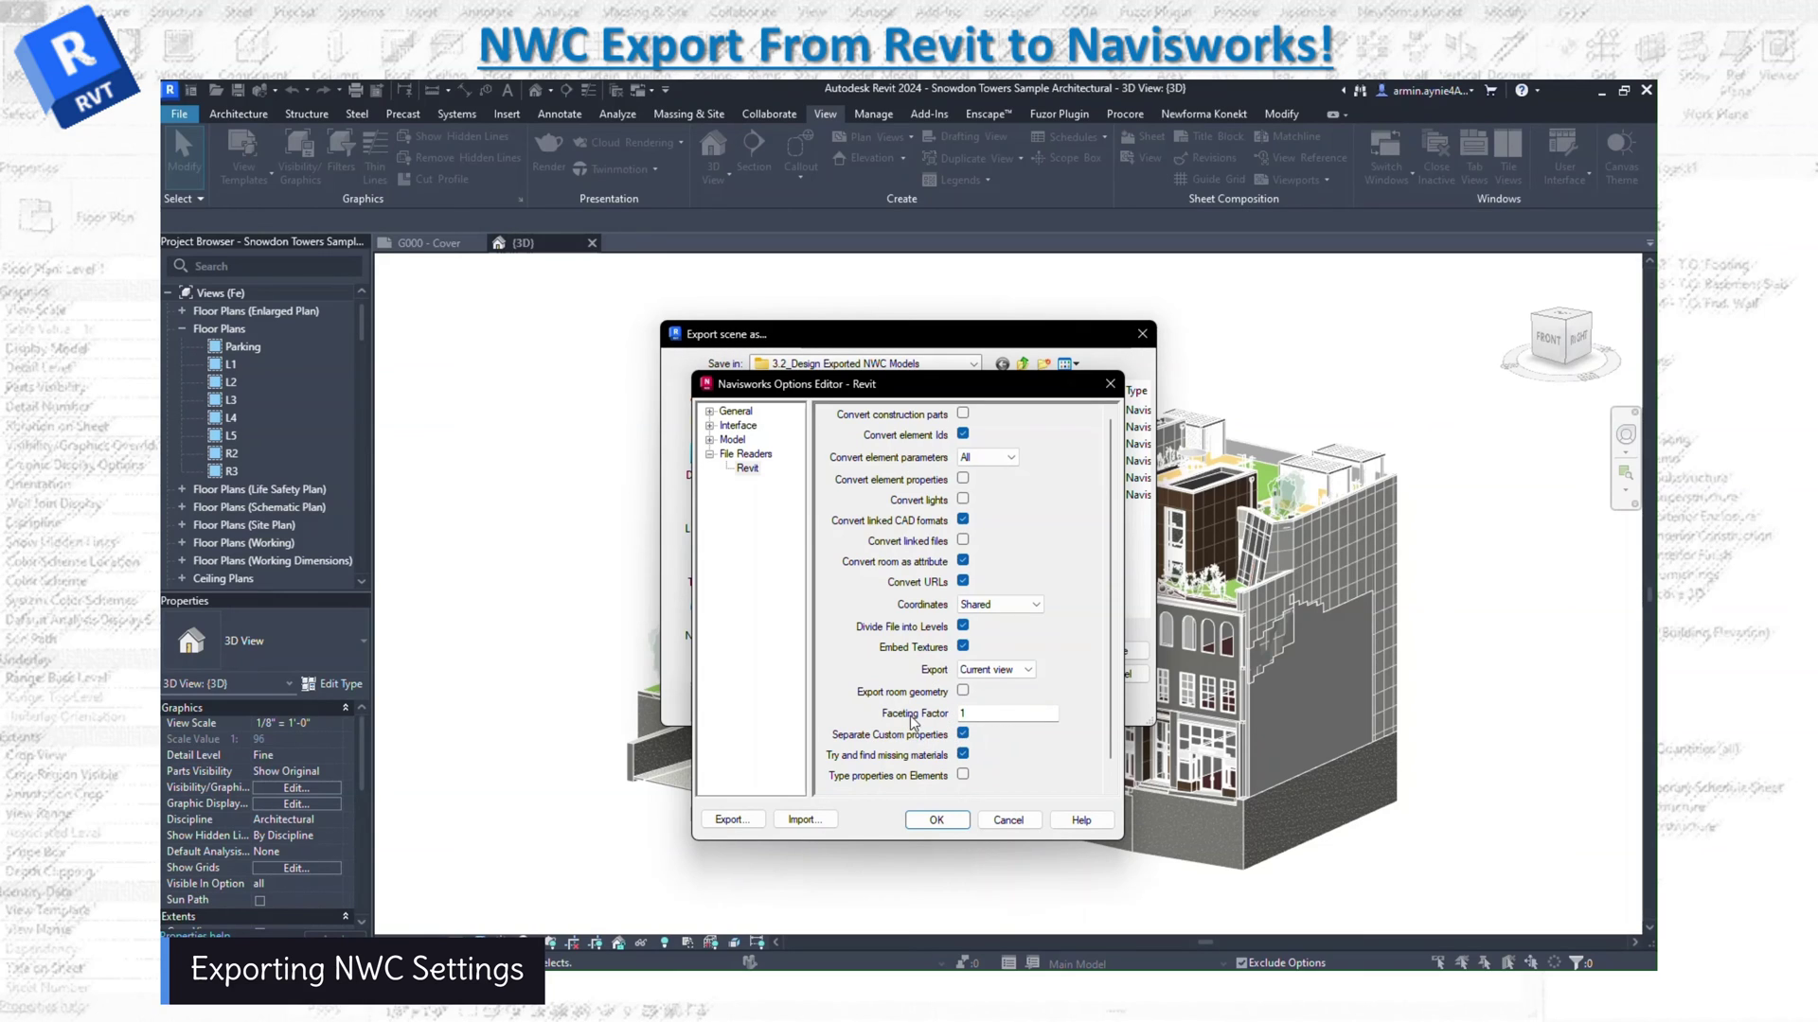
Step: Enable construction parts, element properties and lights, convert All parameters, and confirm the options
{"action": "scroll", "coordinate": [962, 739], "scroll_direction": "down", "scroll_amount": 1}
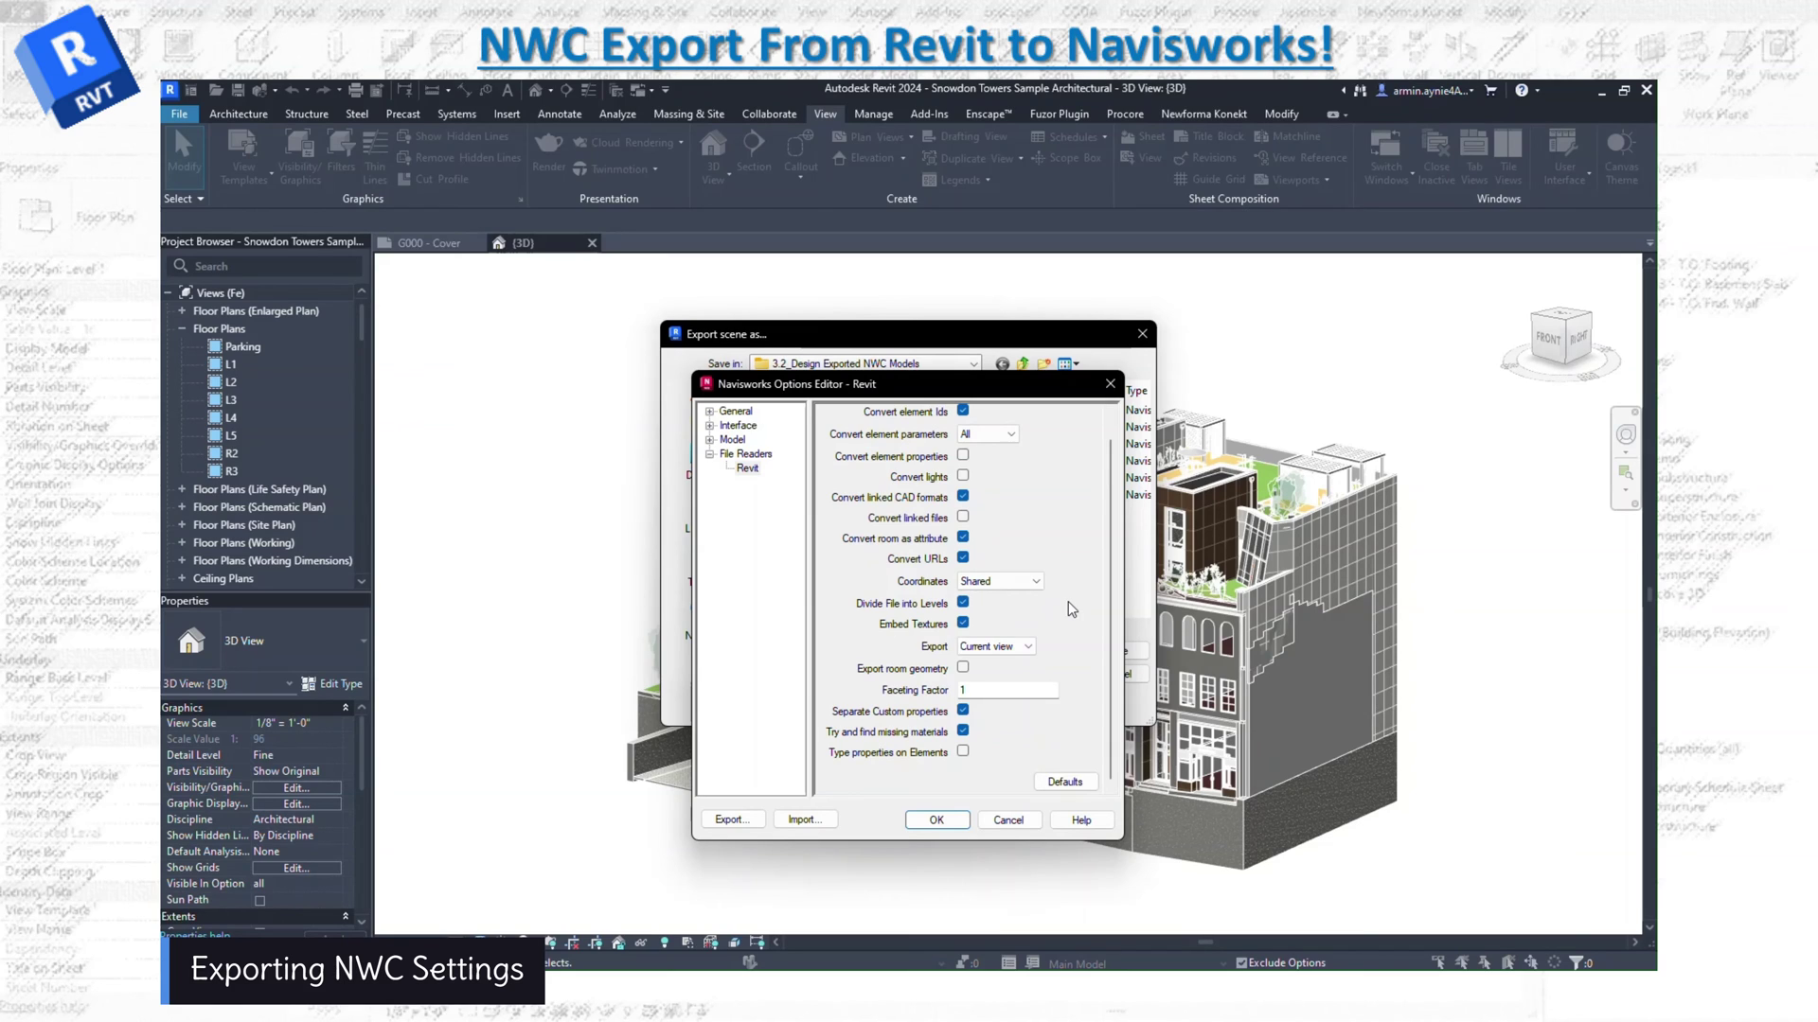
{"action": "scroll", "coordinate": [1067, 600], "scroll_direction": "up", "scroll_amount": 1}
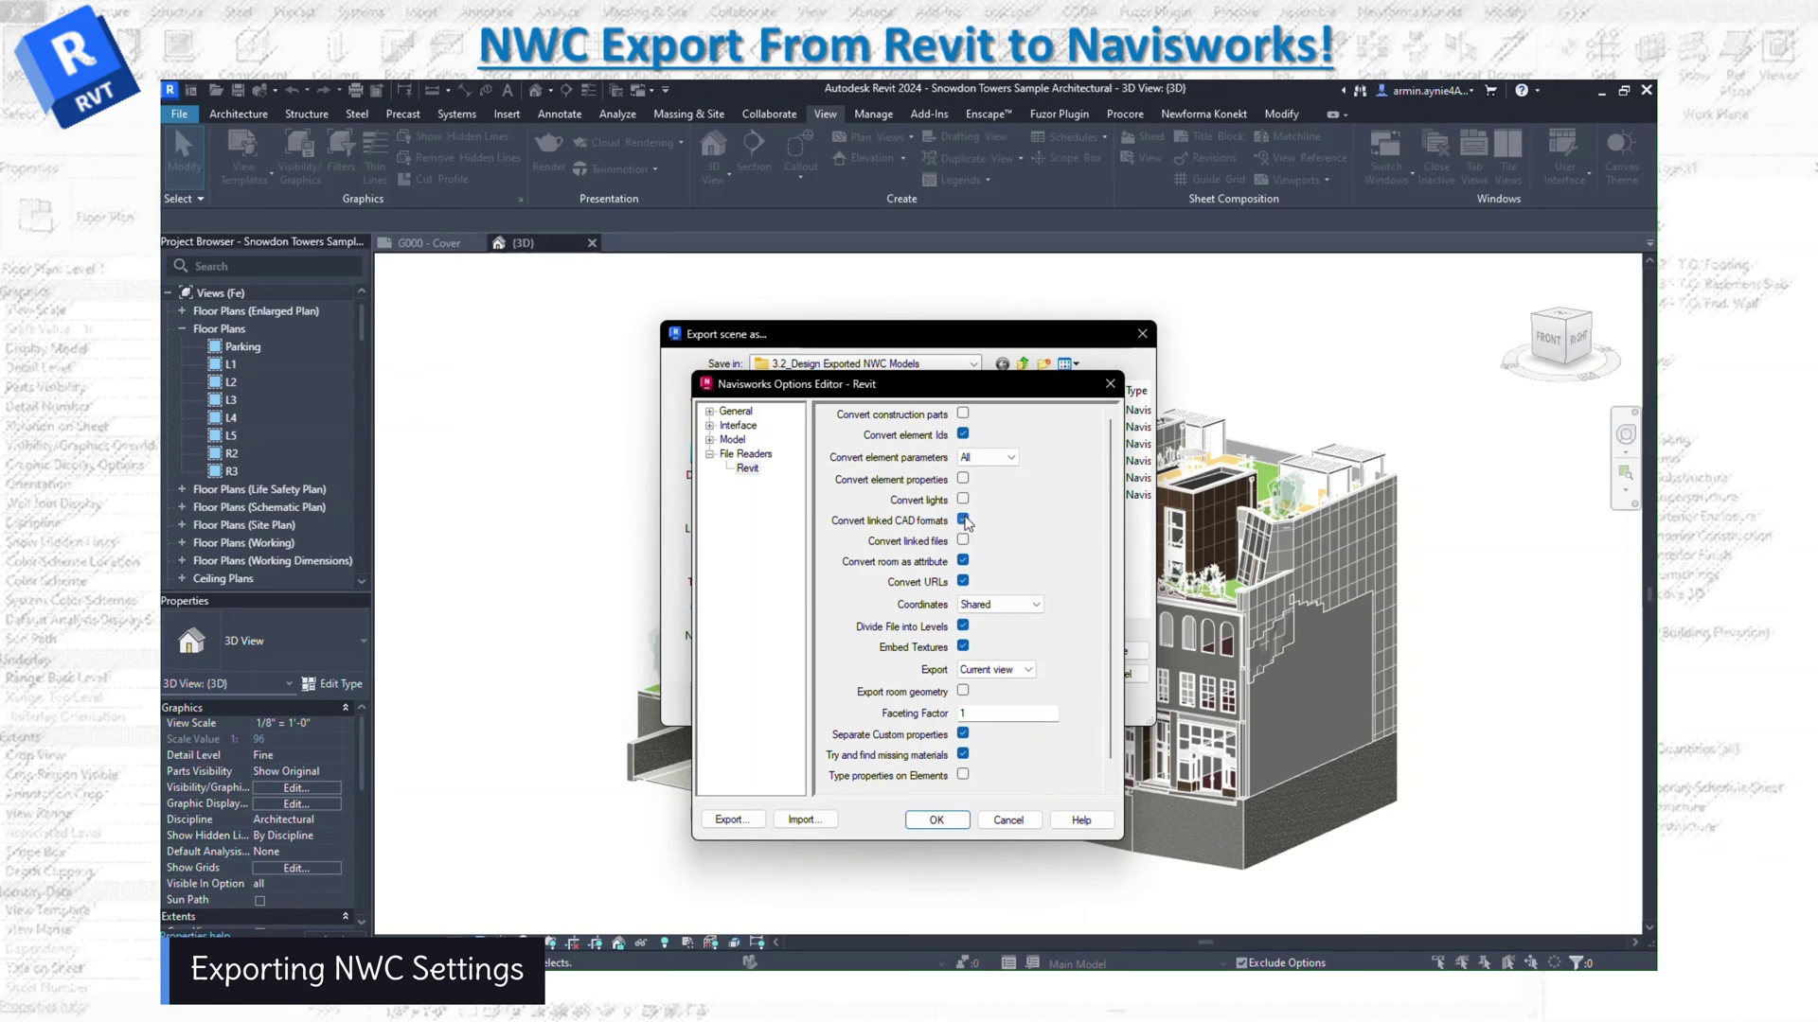
{"action": "left_click", "coordinate": [963, 479]}
{"action": "left_click", "coordinate": [962, 499]}
{"action": "left_click", "coordinate": [986, 457]}
{"action": "left_click", "coordinate": [965, 473]}
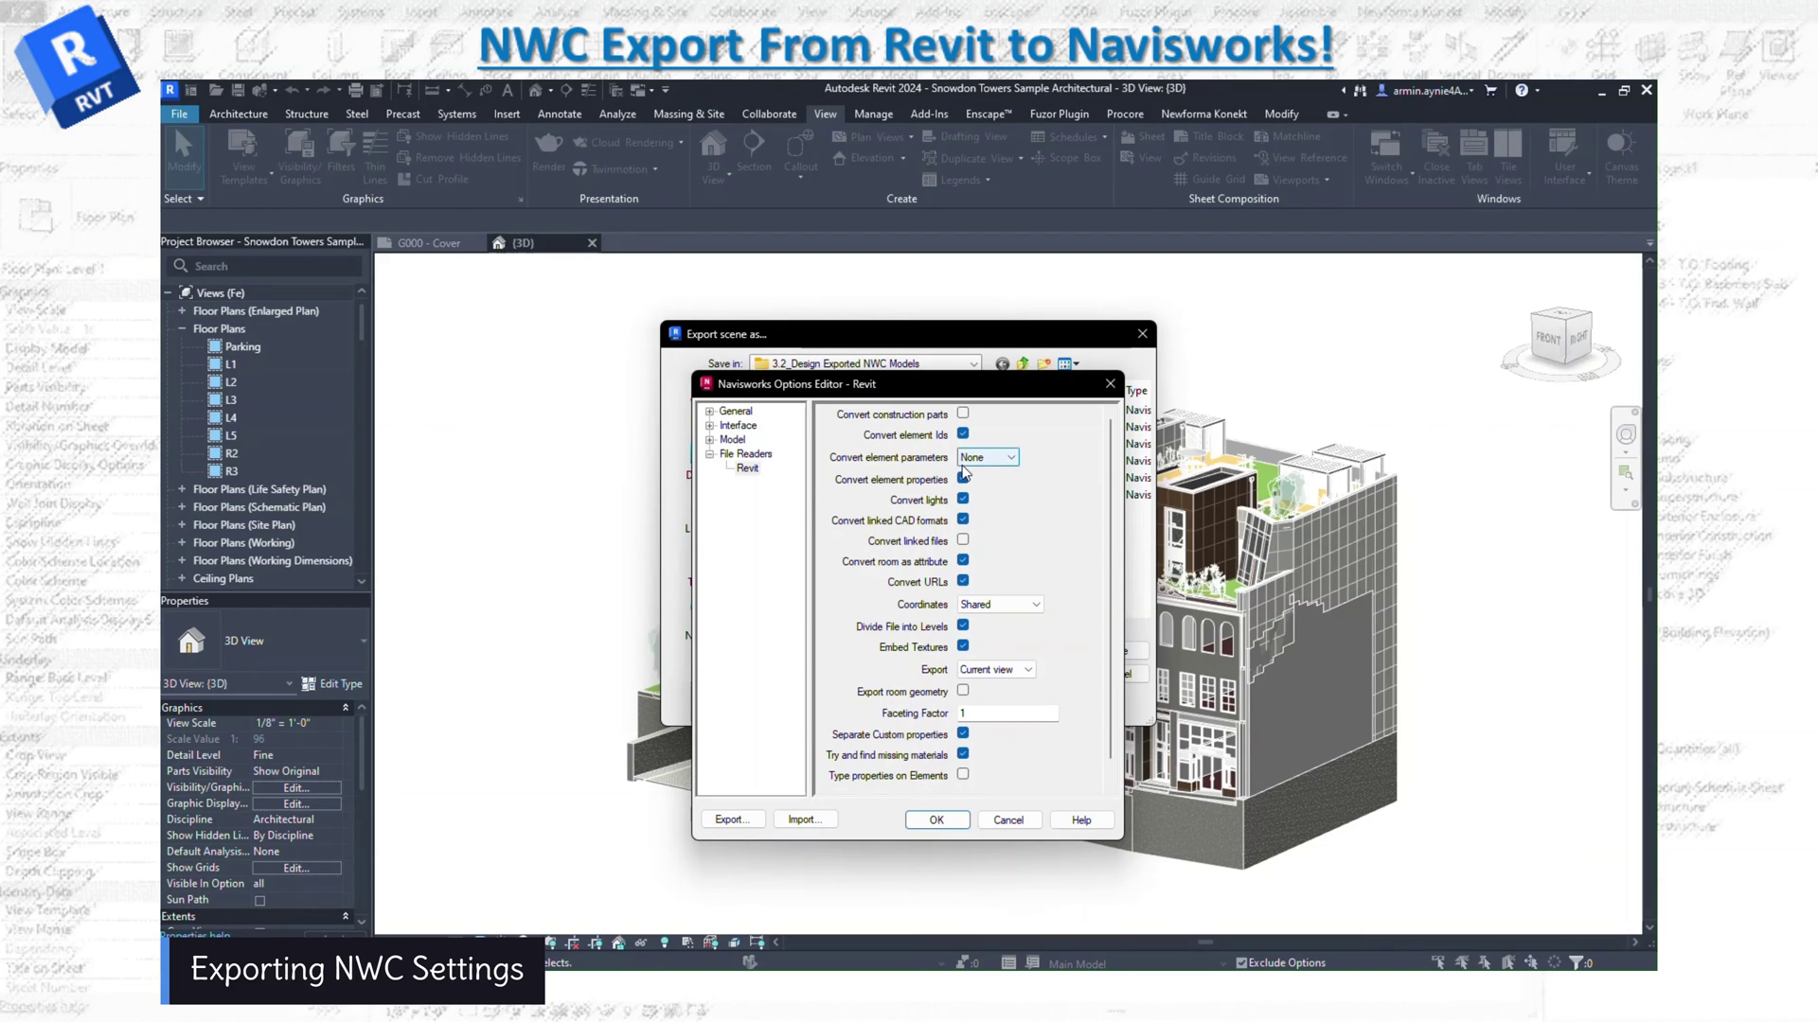
{"action": "left_click", "coordinate": [963, 413]}
{"action": "left_click", "coordinate": [989, 458]}
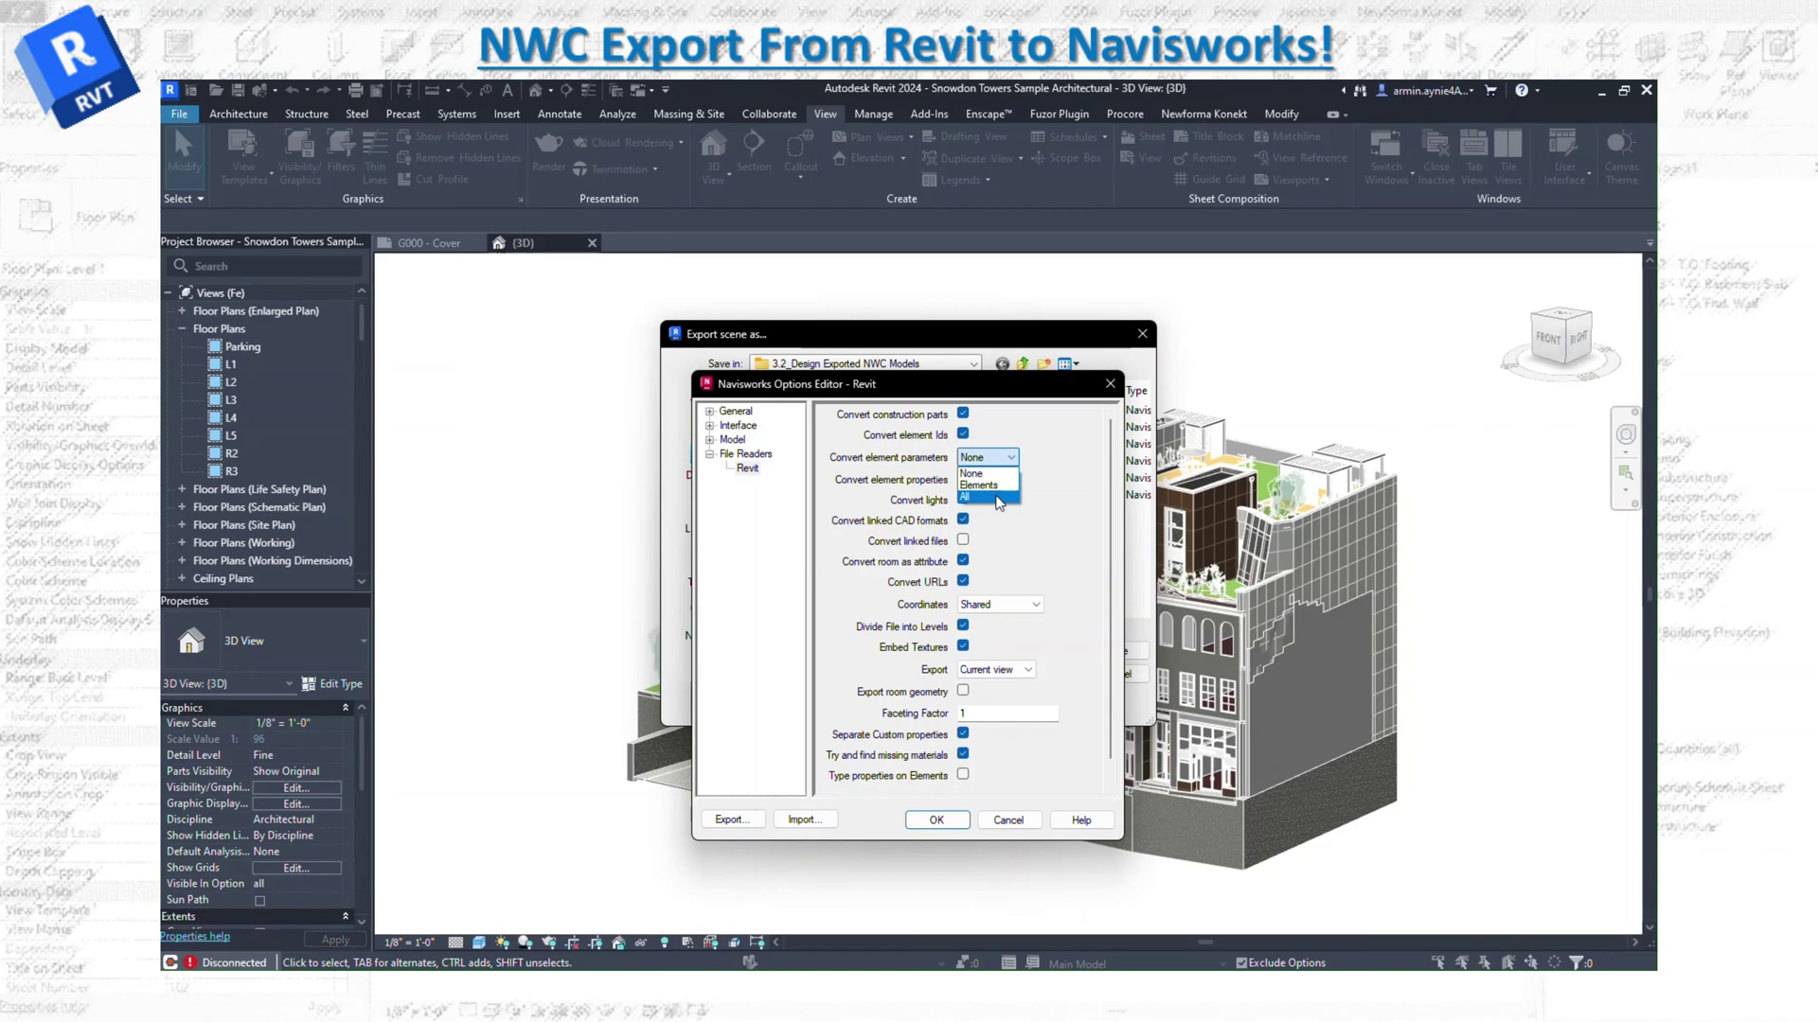
{"action": "left_click", "coordinate": [985, 497]}
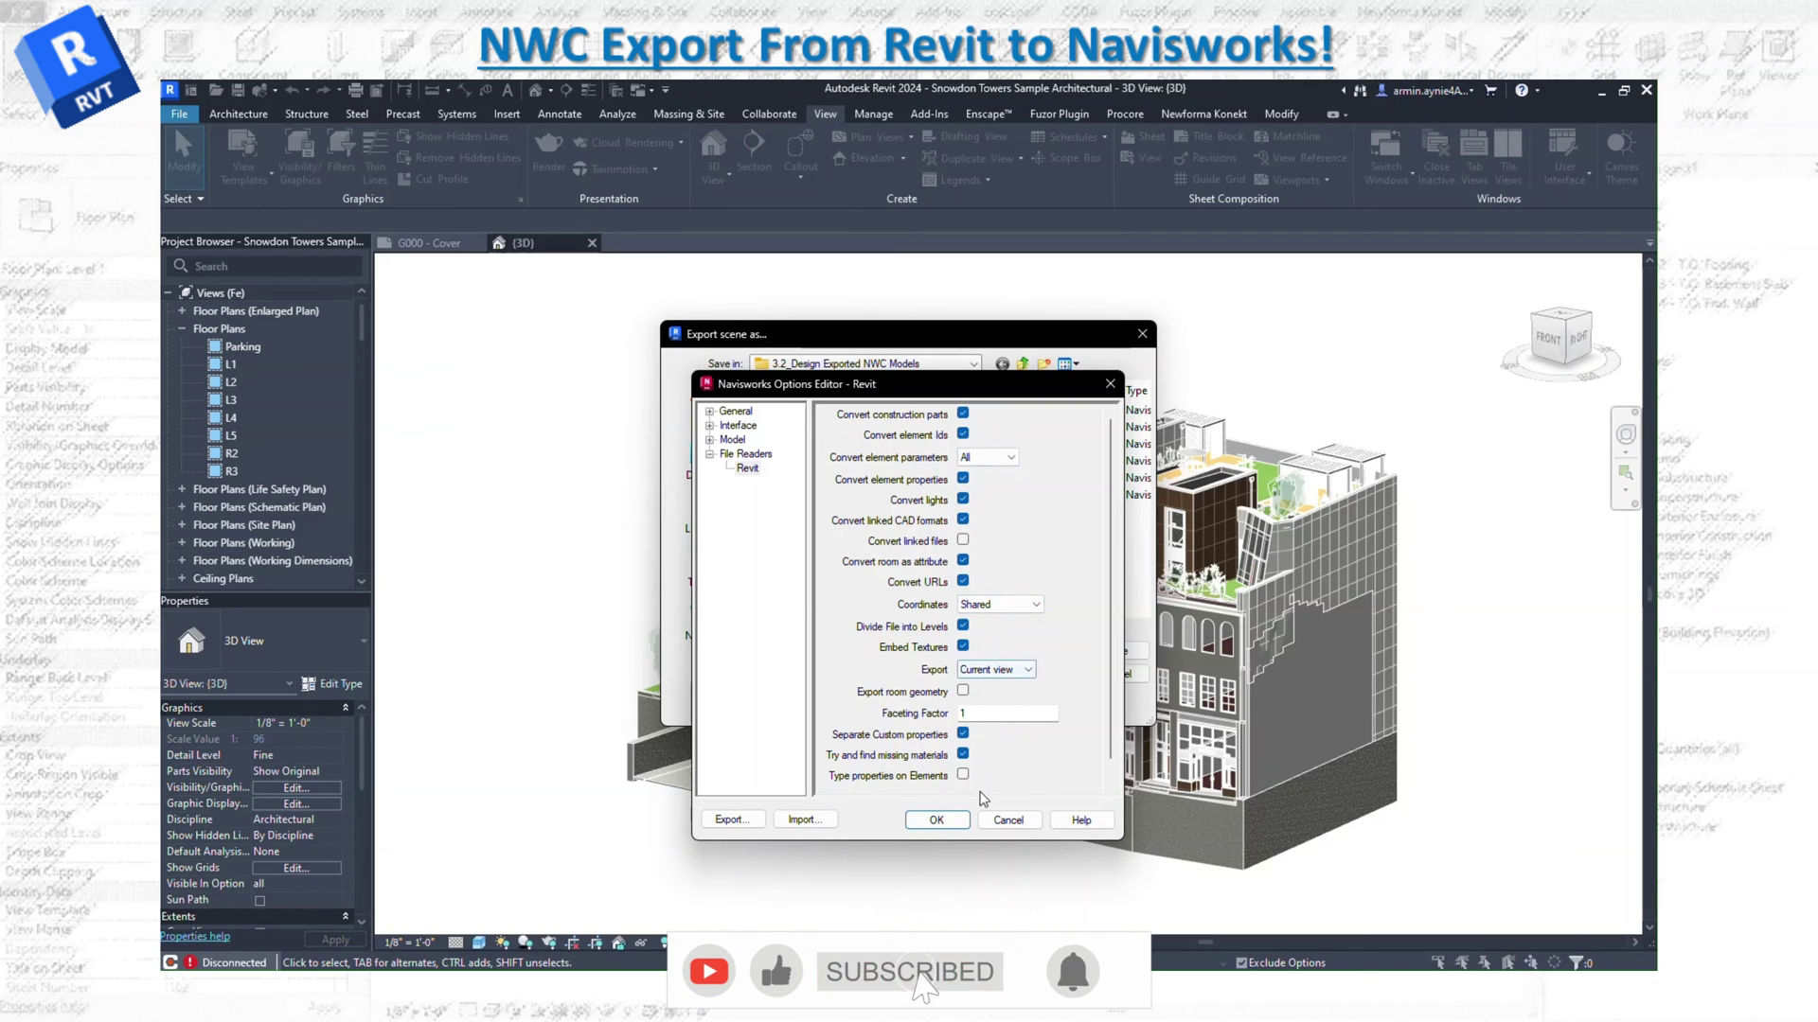
{"action": "left_click", "coordinate": [956, 824]}
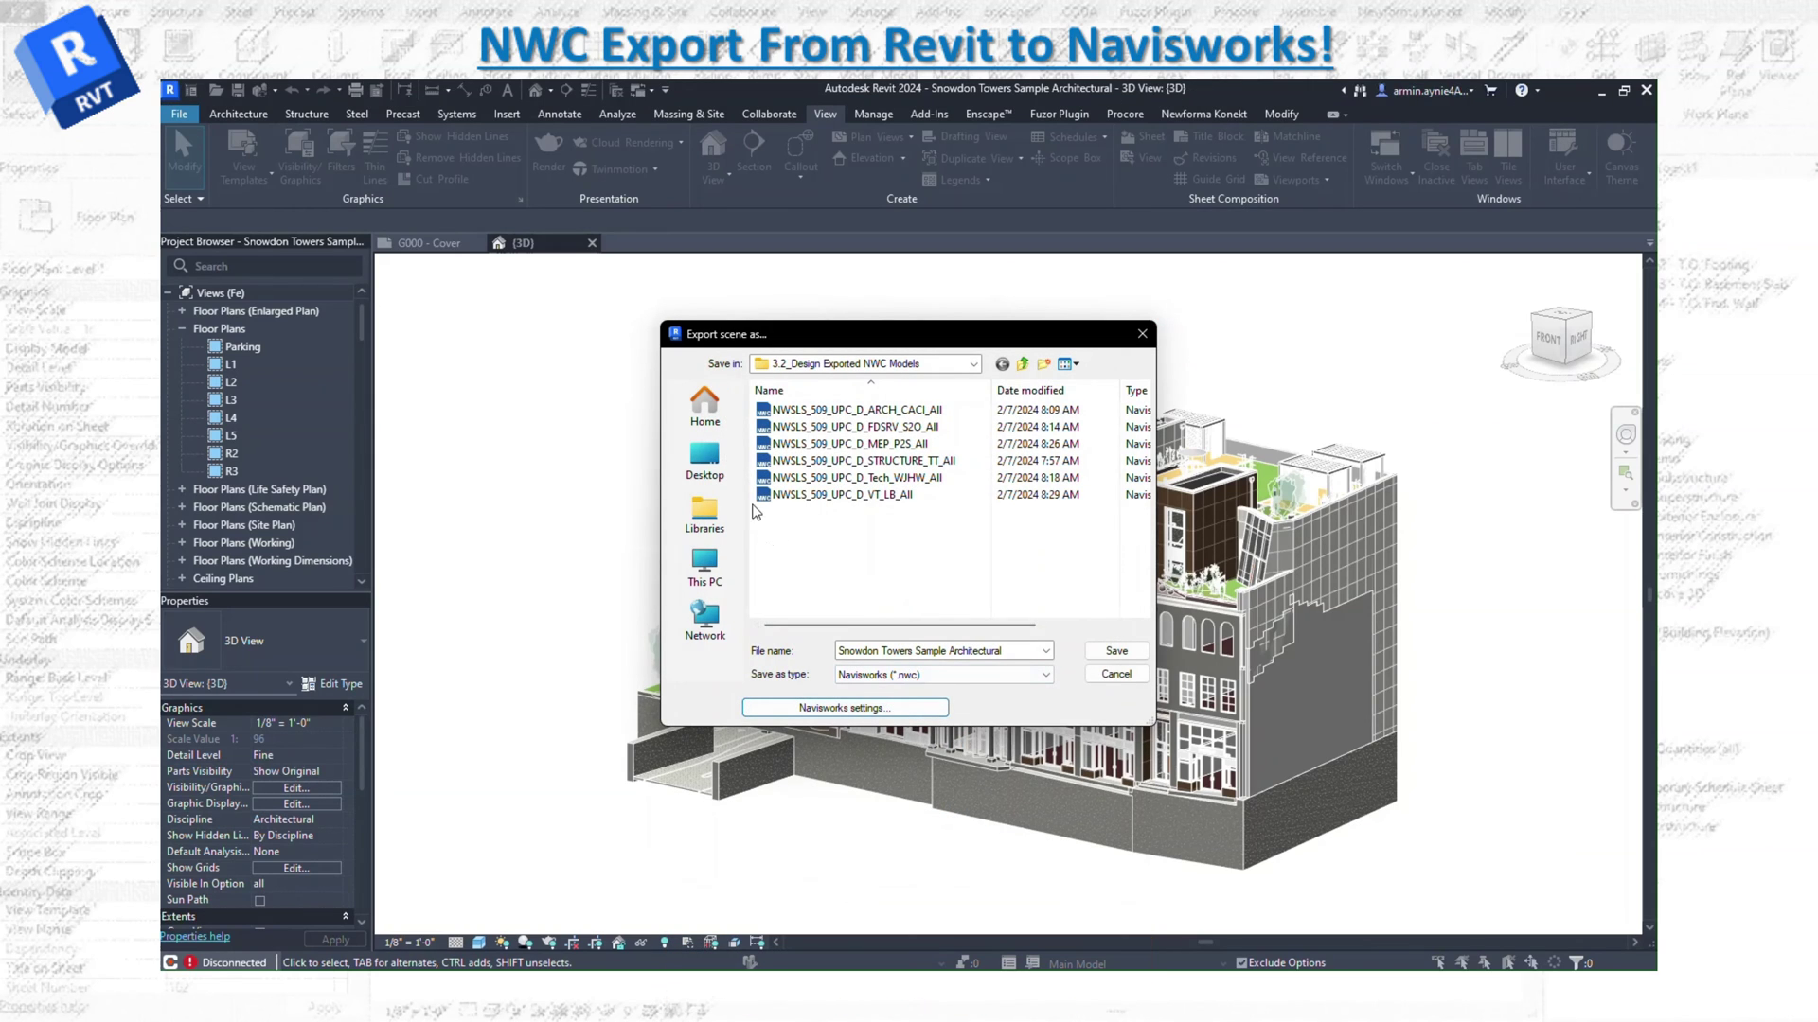
Step: Save the NWC file as Snowdon Towers Sample Architectural in 3.2_Design Exported NWC Models
{"action": "left_click", "coordinate": [1116, 651]}
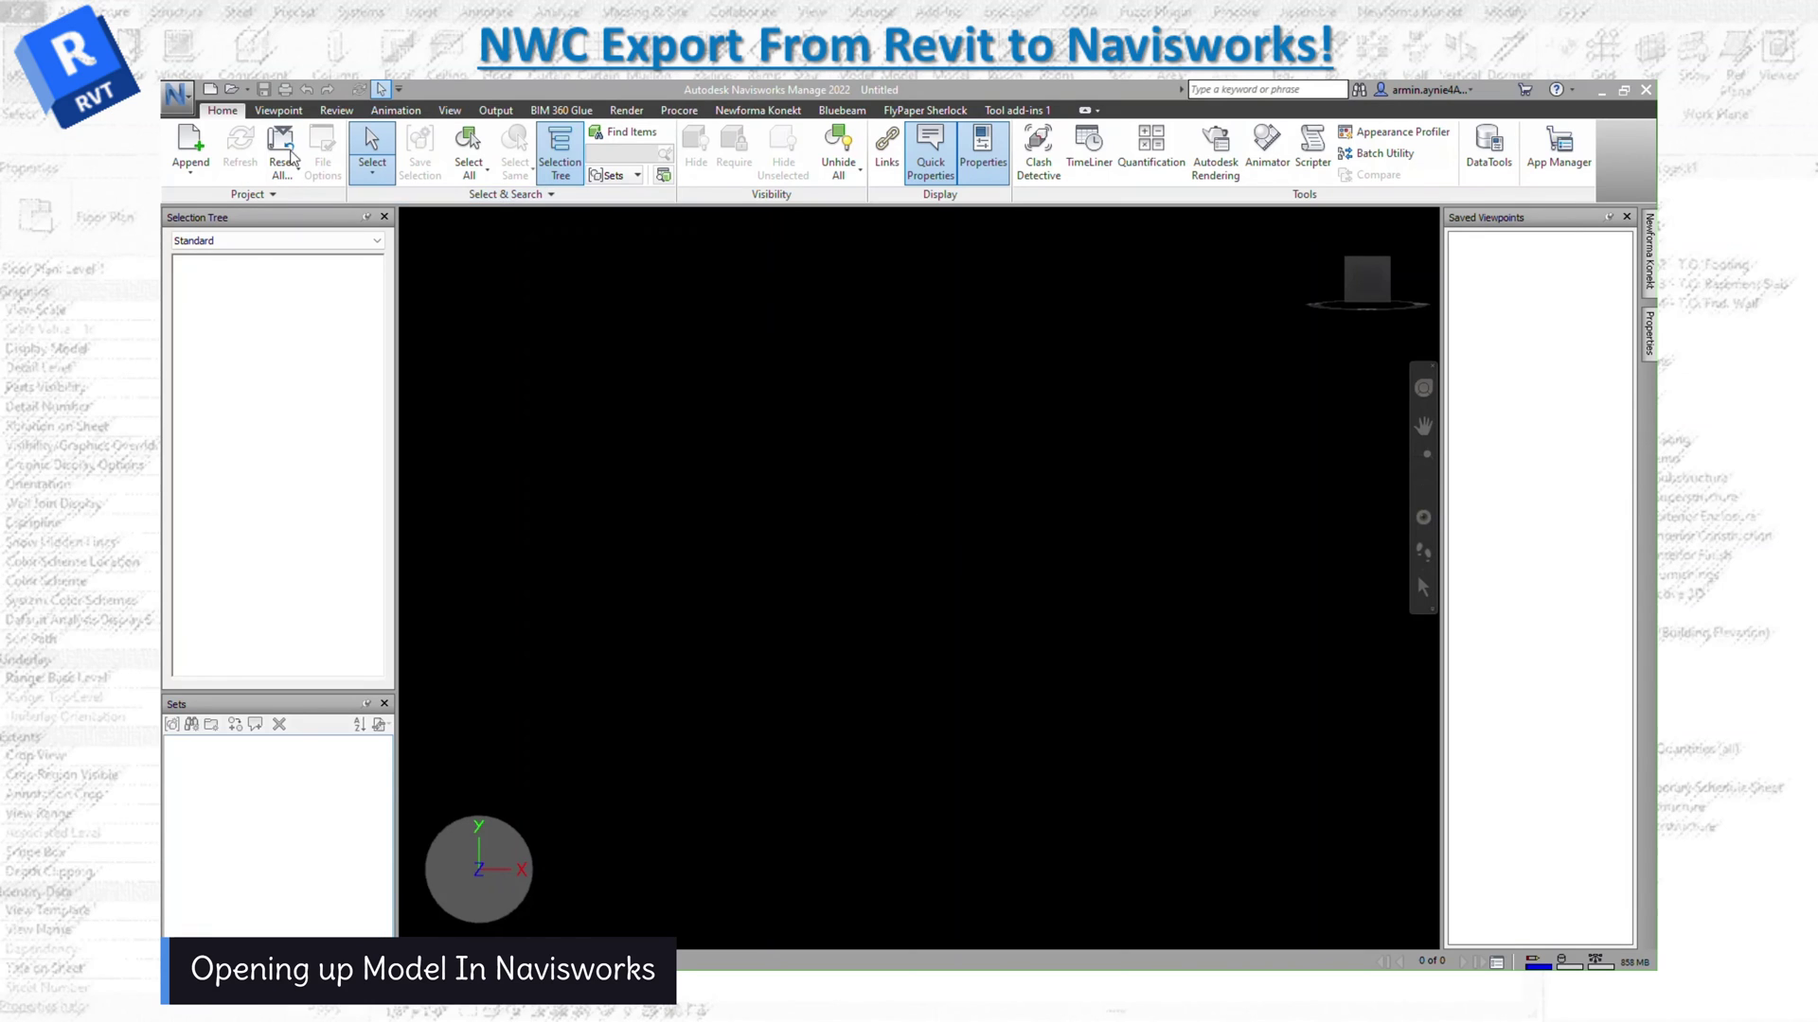
Step: Open Snowdon Towers Sample Architectural.nwc from the stadium project's 3.2_Design Exported NWC Models folder
{"action": "left_click", "coordinate": [178, 95]}
{"action": "mouse_move", "coordinate": [227, 178]}
{"action": "left_click", "coordinate": [329, 190]}
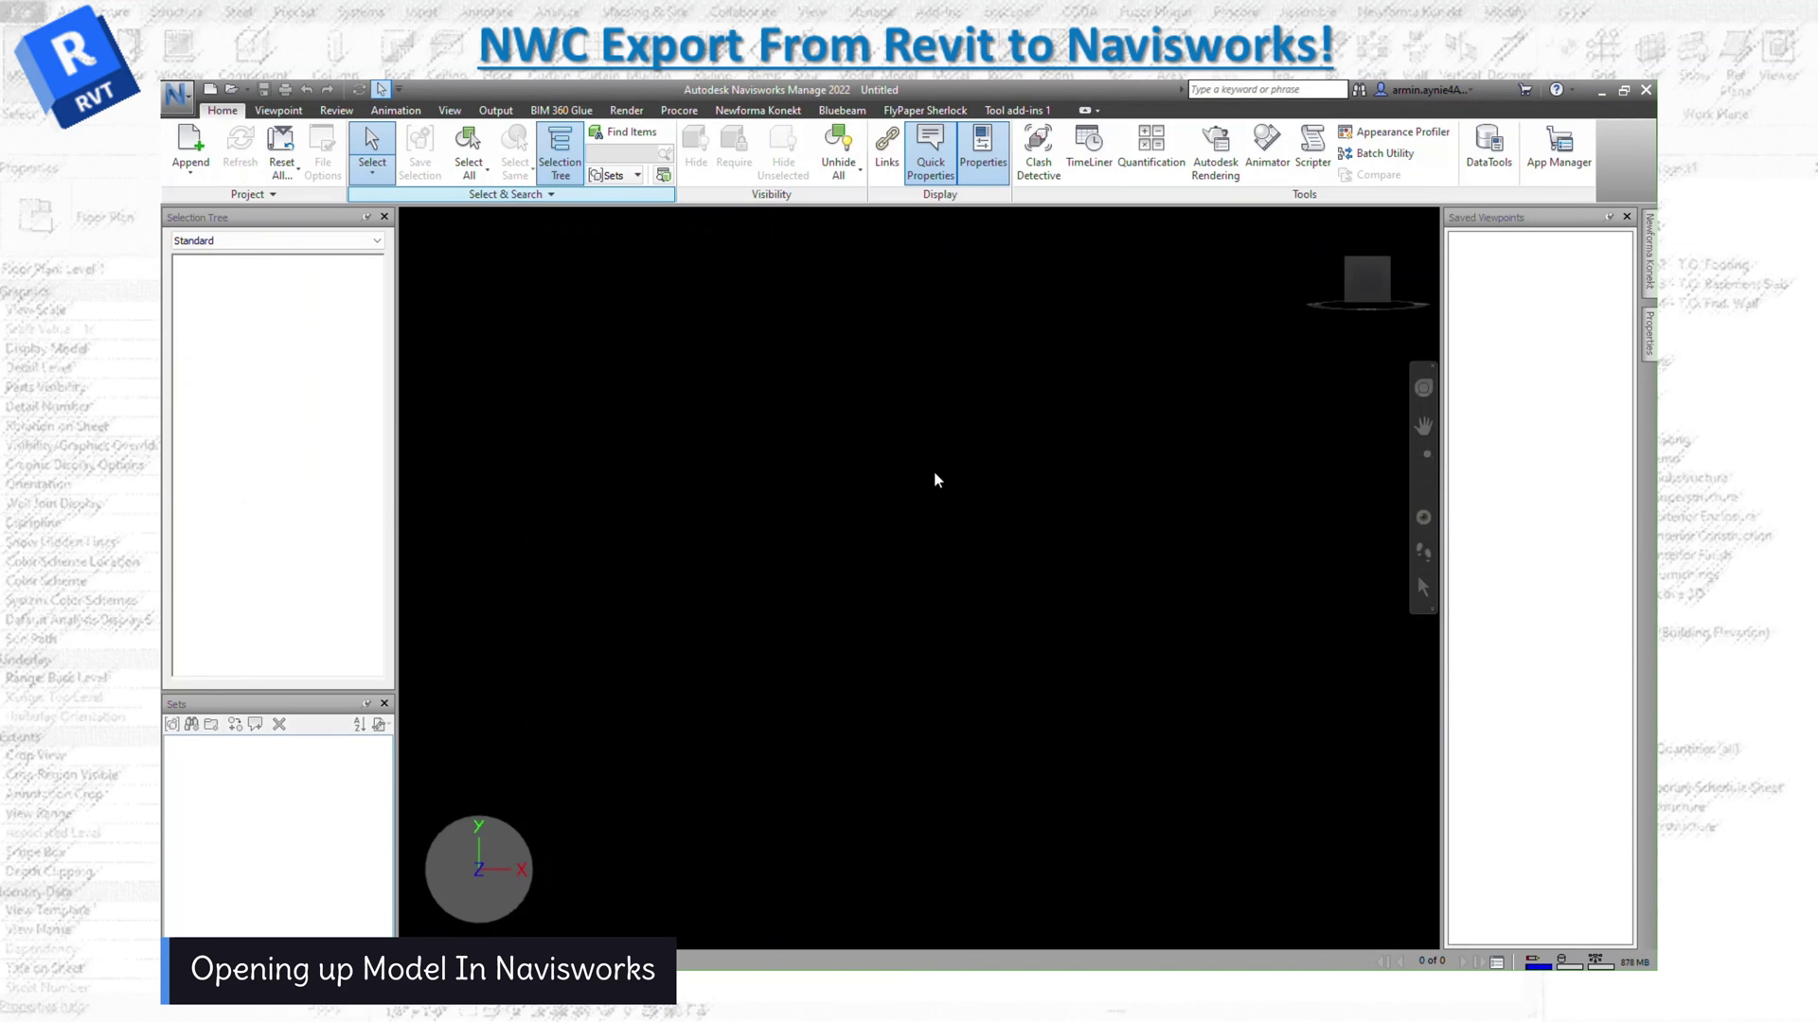
{"action": "left_click", "coordinate": [1023, 381]}
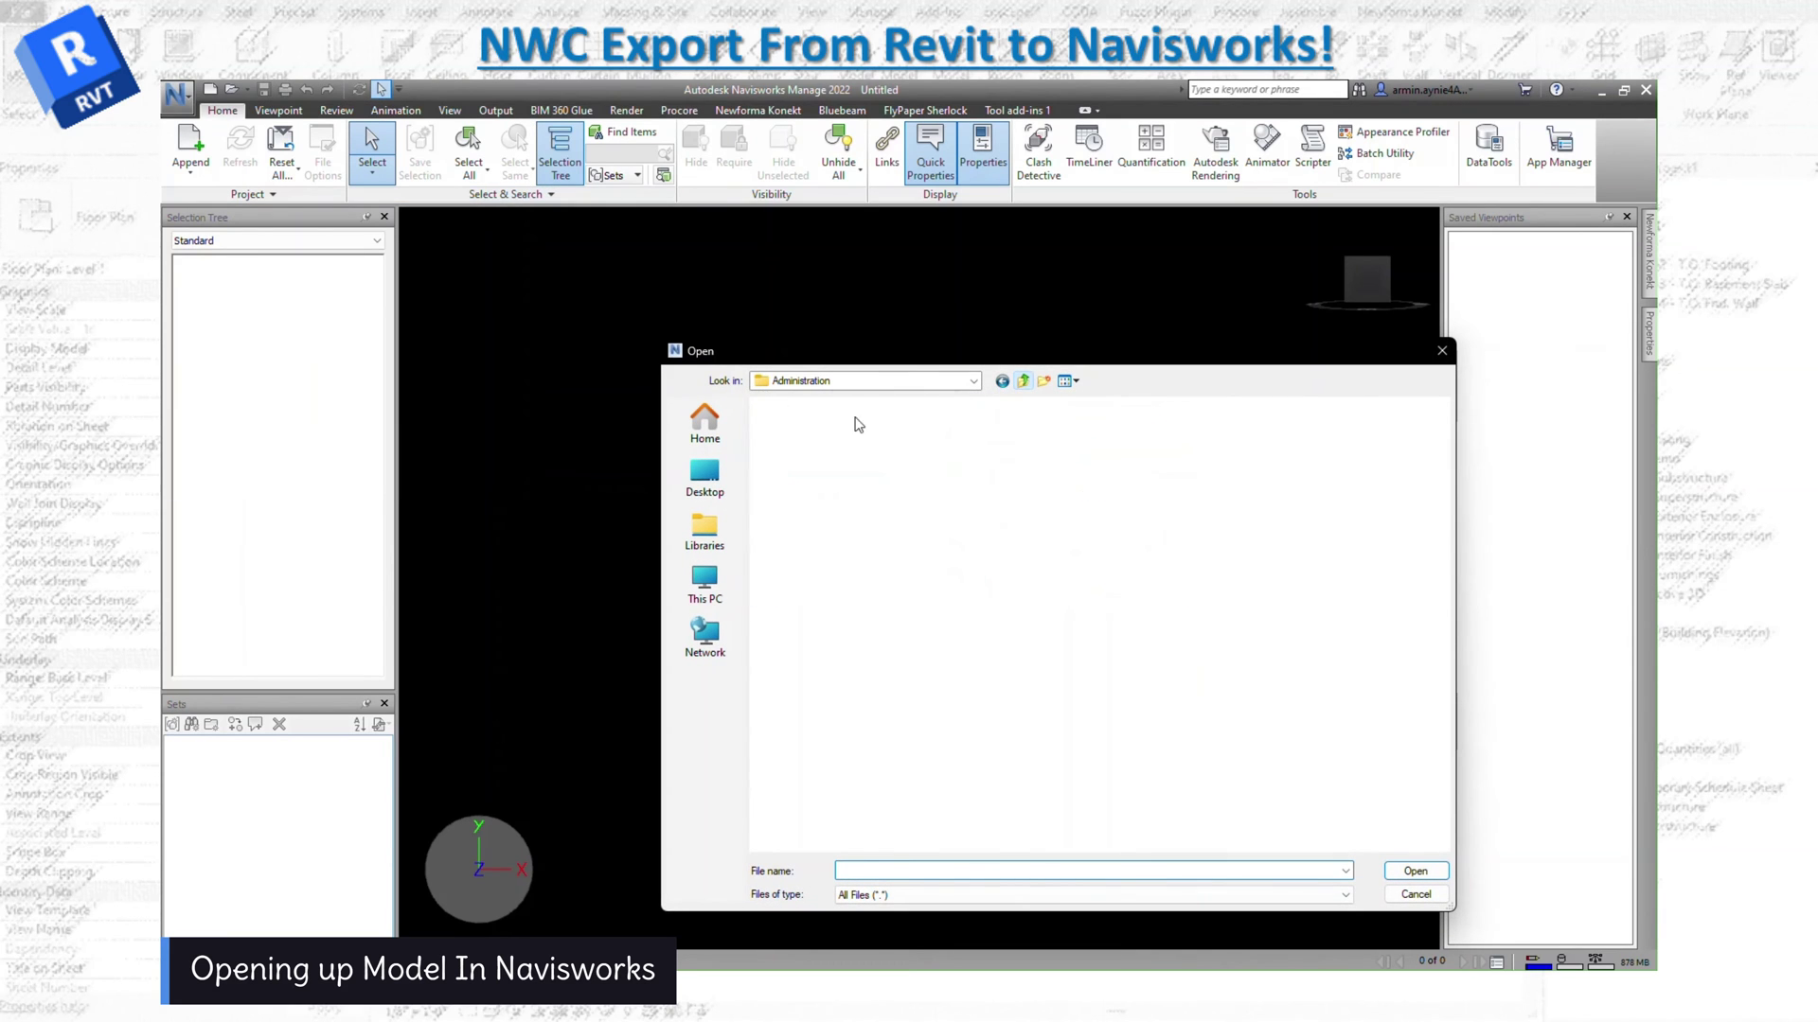
{"action": "left_click", "coordinate": [708, 422]}
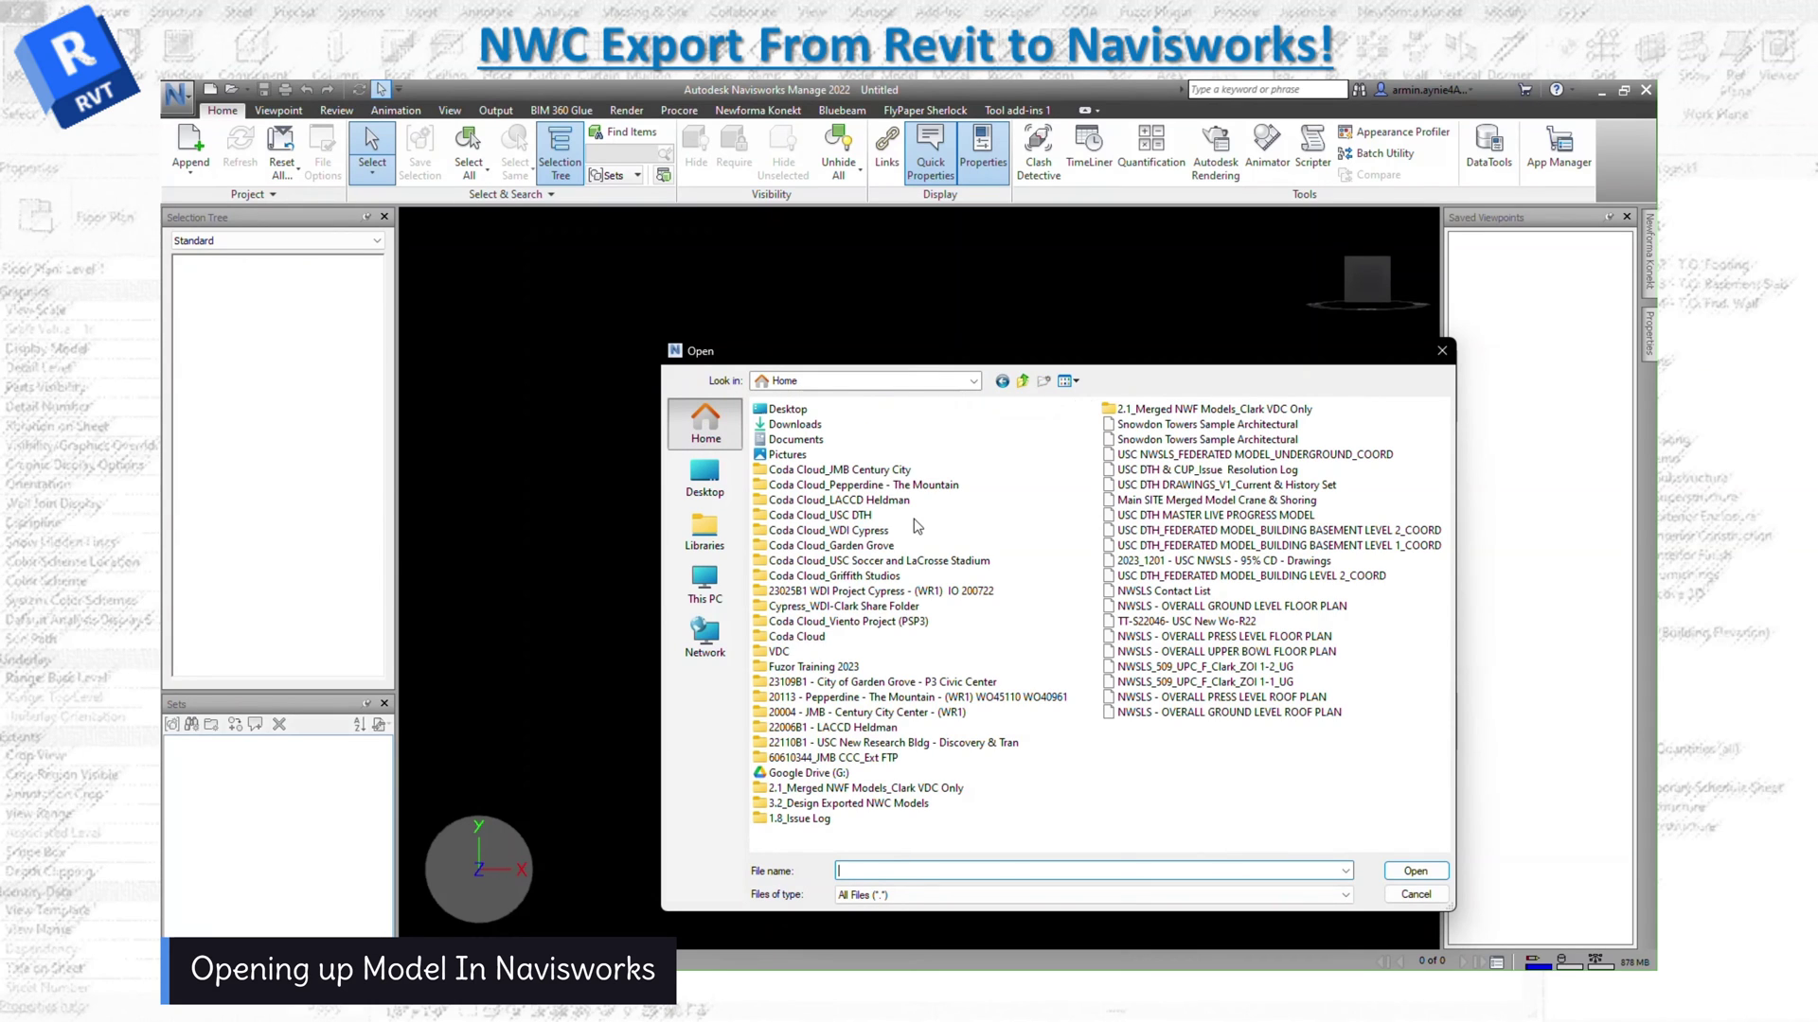
{"action": "double_click", "coordinate": [928, 561]}
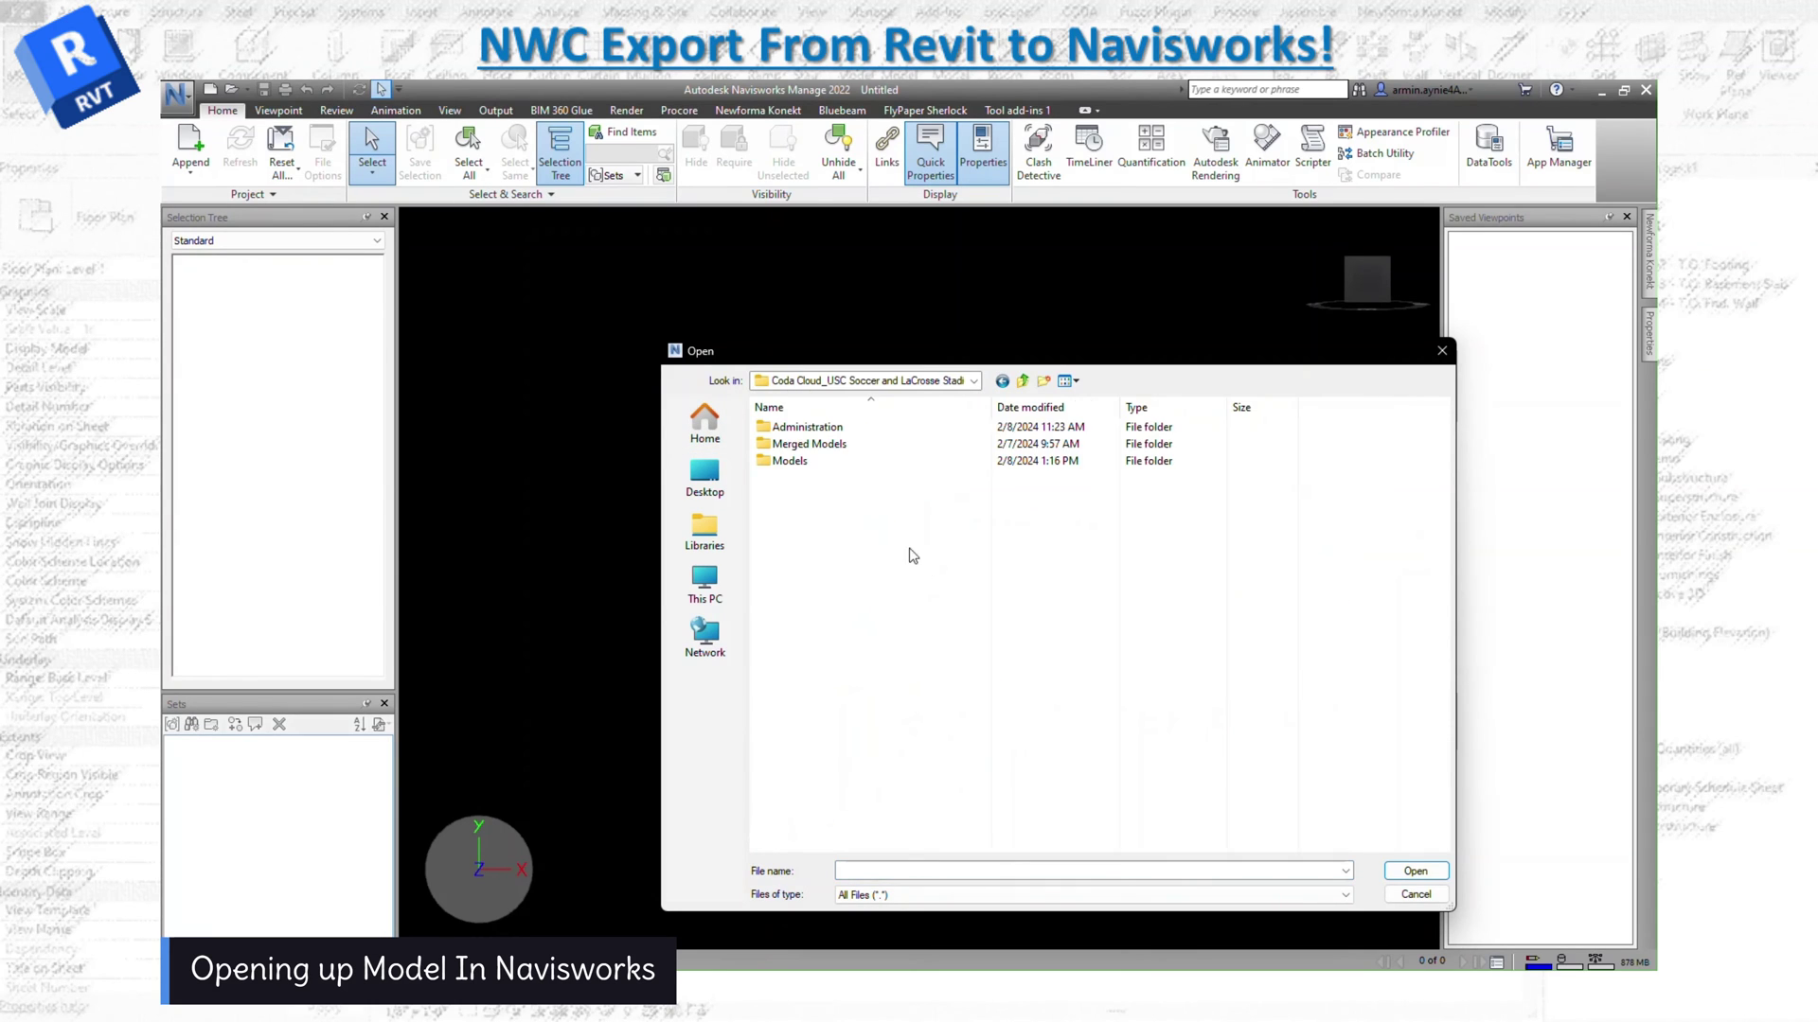
{"action": "double_click", "coordinate": [803, 464]}
{"action": "double_click", "coordinate": [886, 450]}
{"action": "left_click", "coordinate": [909, 529]}
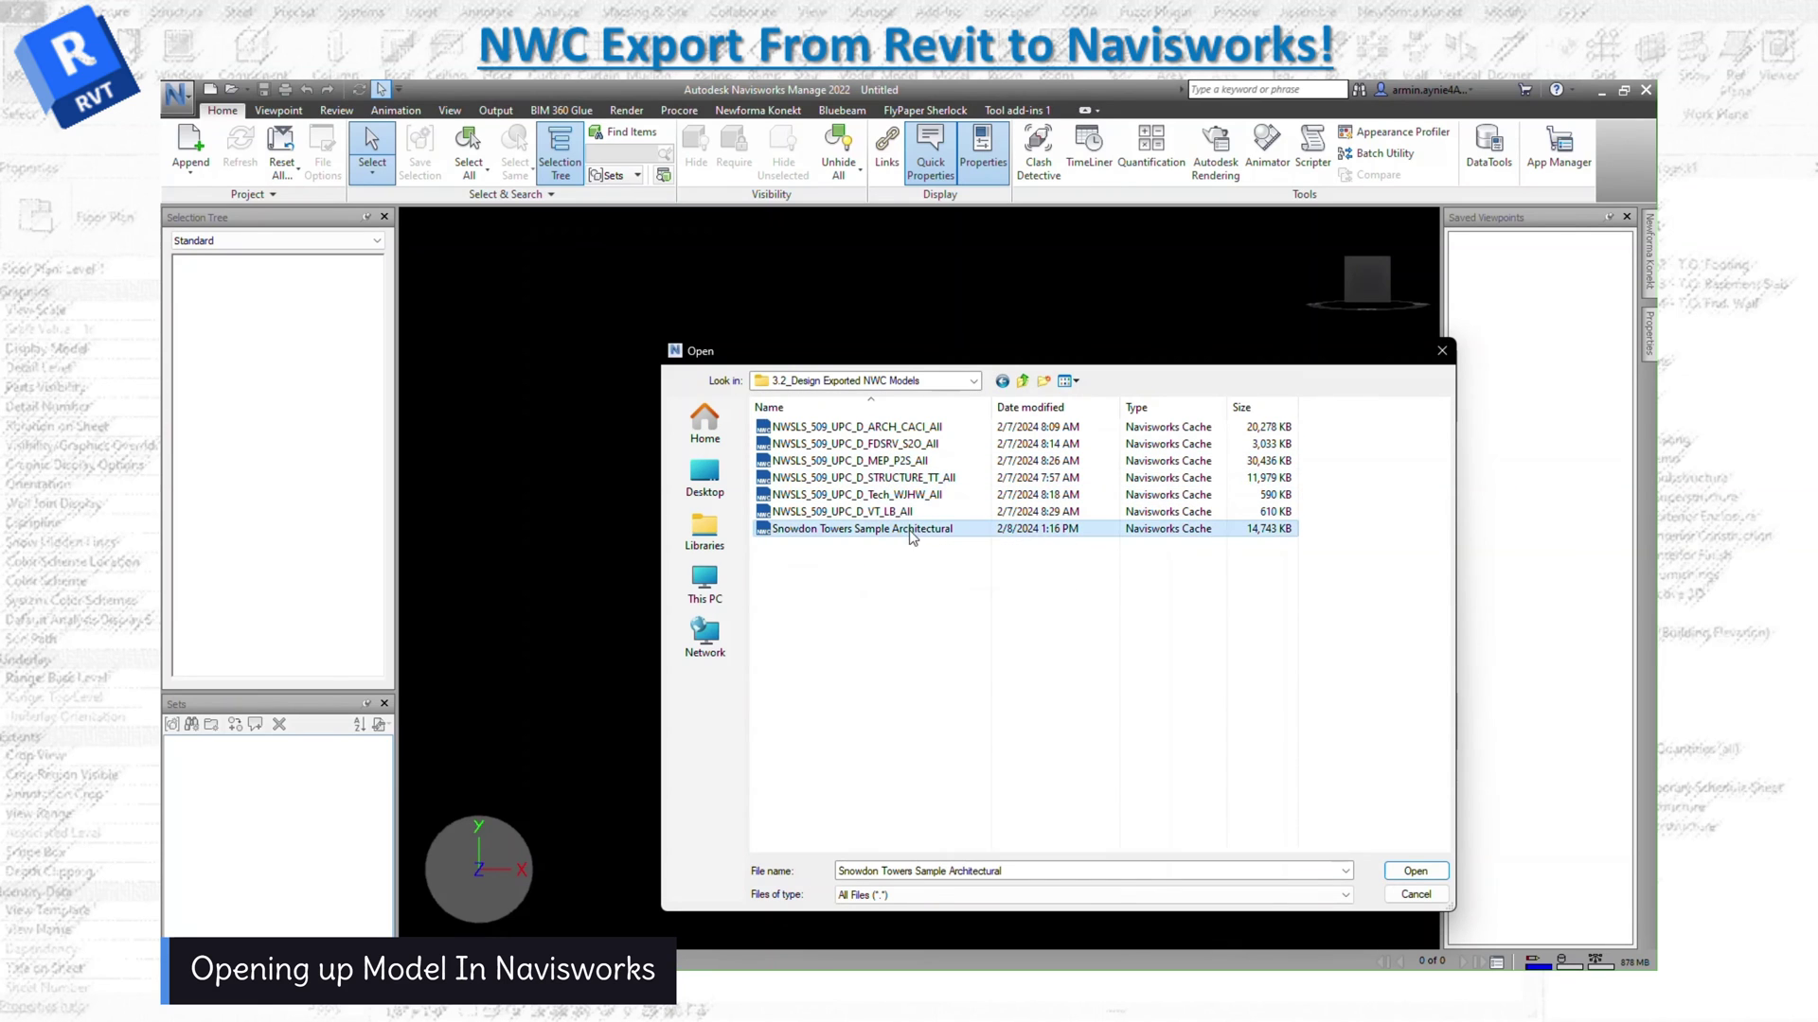
{"action": "left_click", "coordinate": [1416, 871]}
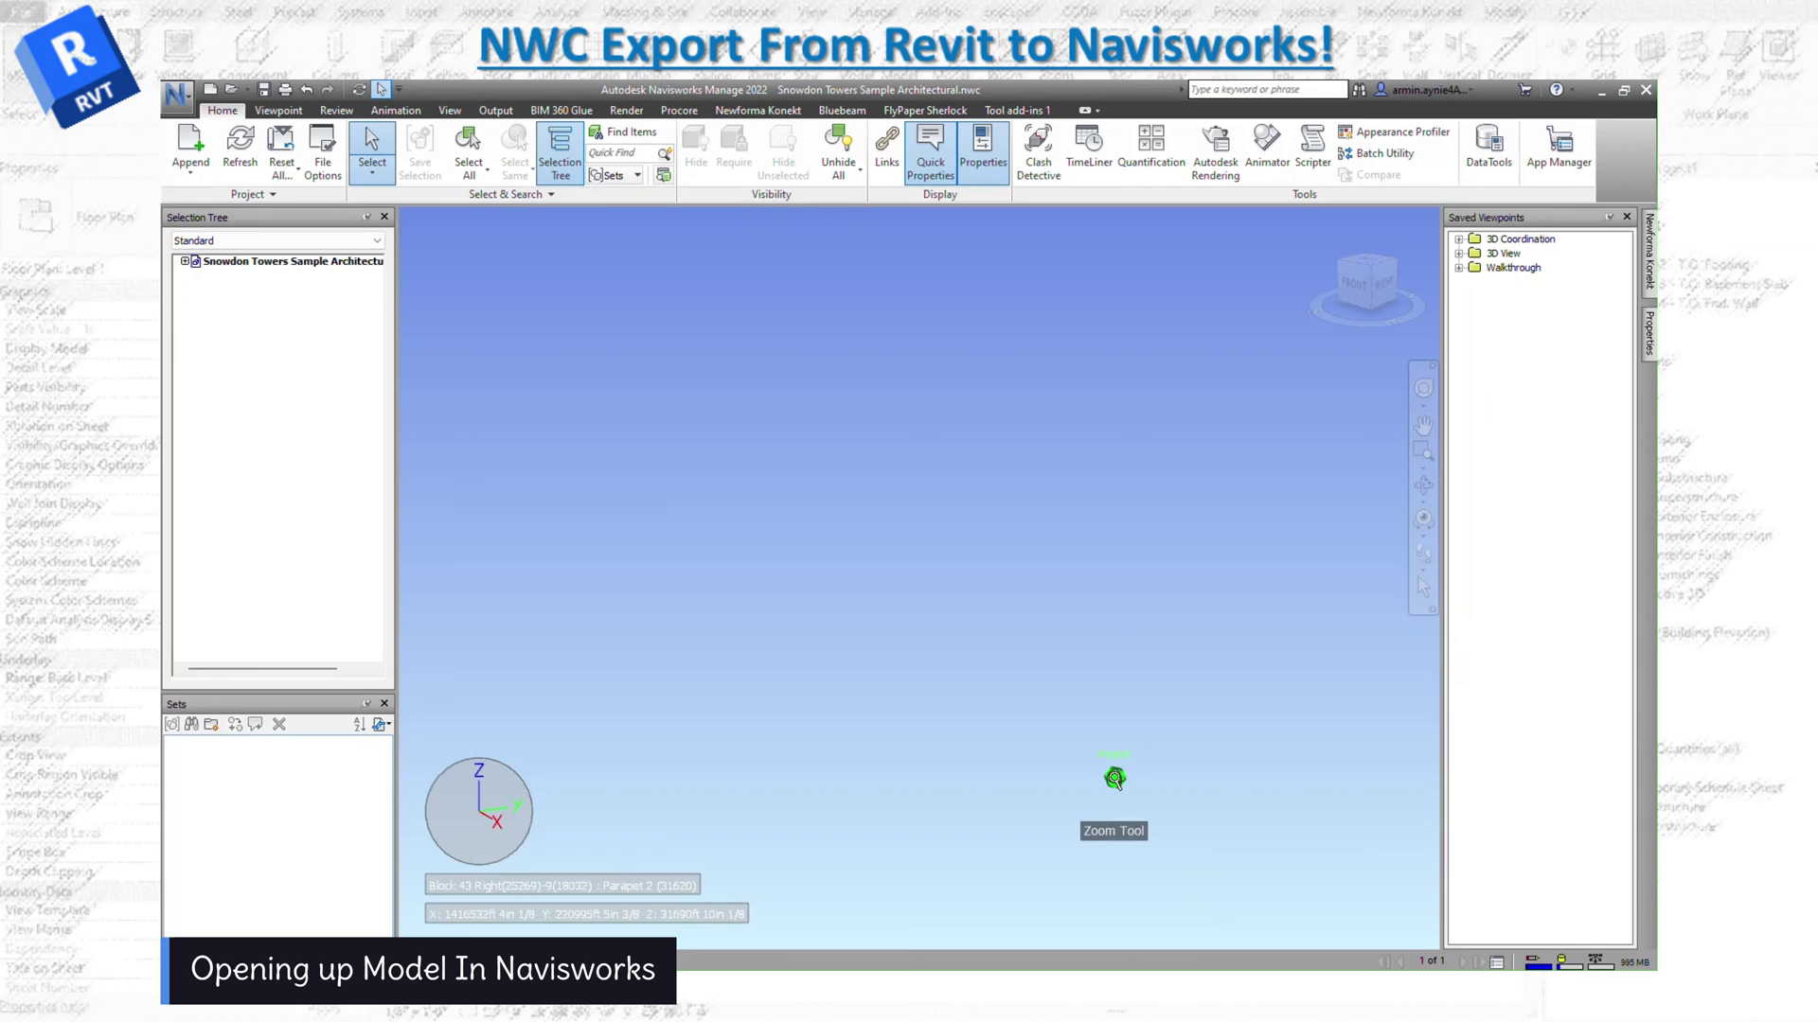
Step: View the model from the top, browse its levels in the Selection Tree, and walk toward the building
{"action": "left_click", "coordinate": [1362, 265]}
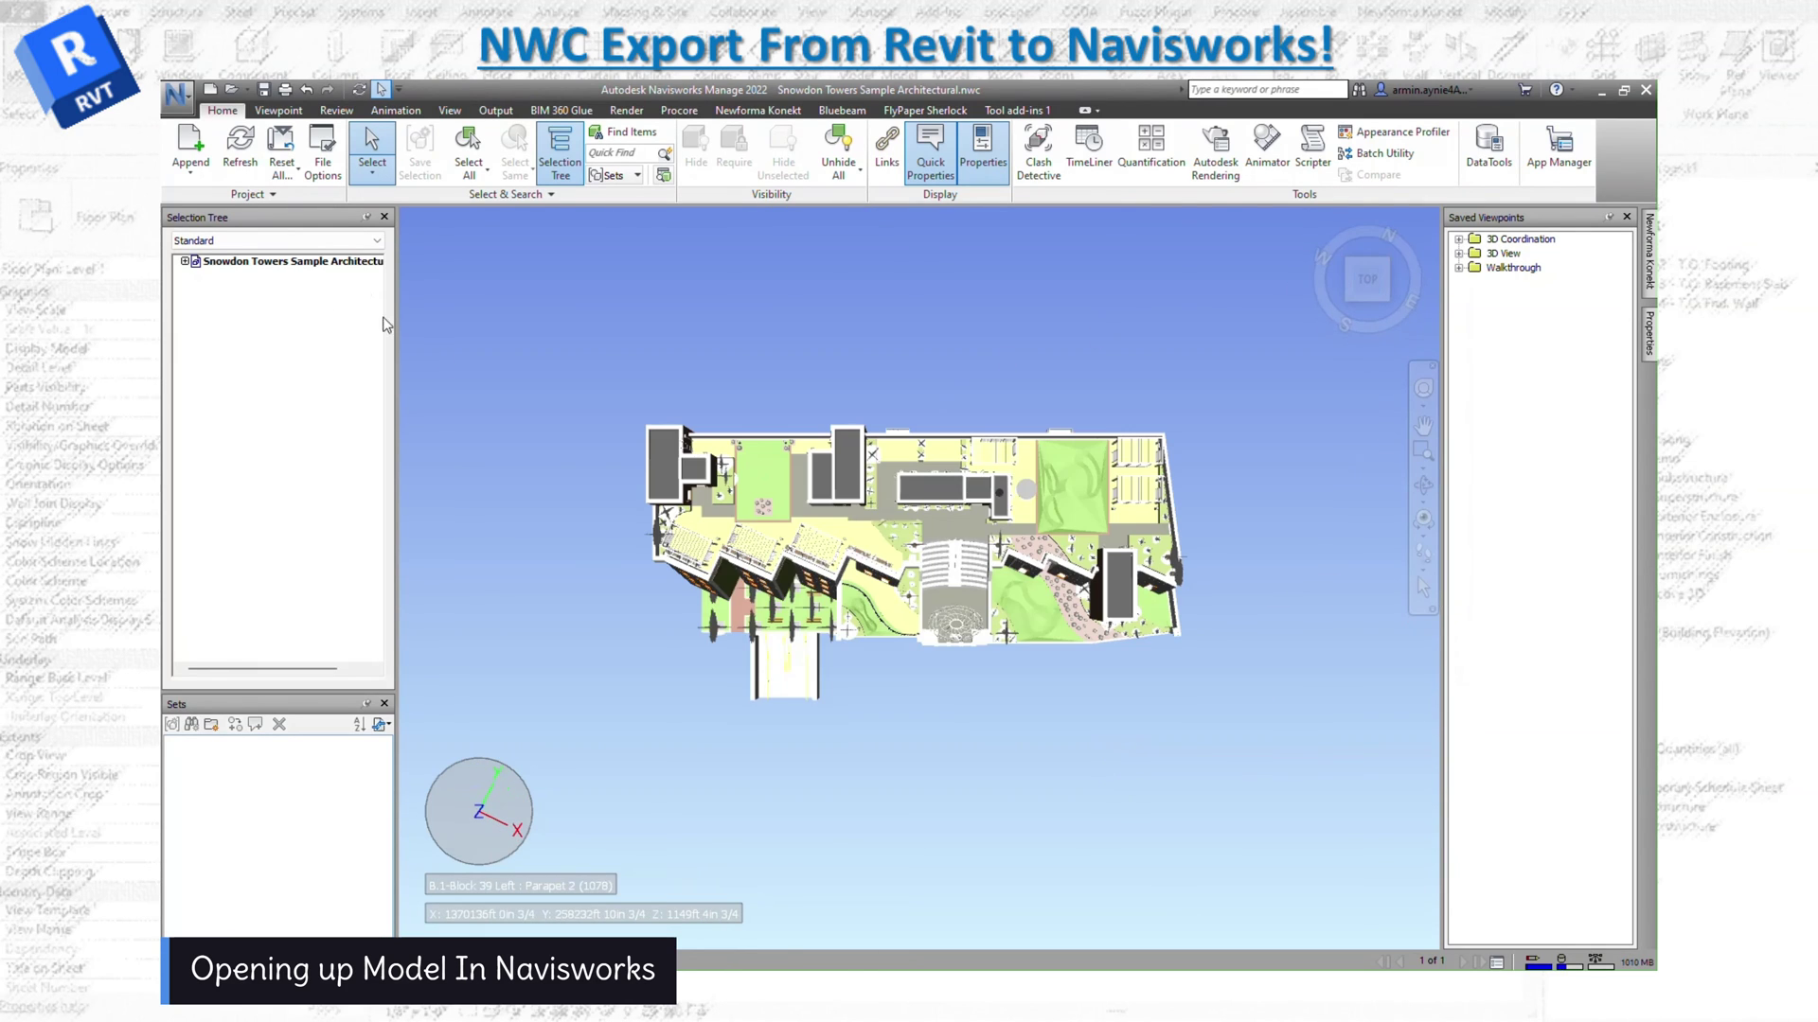
{"action": "left_click", "coordinate": [186, 262]}
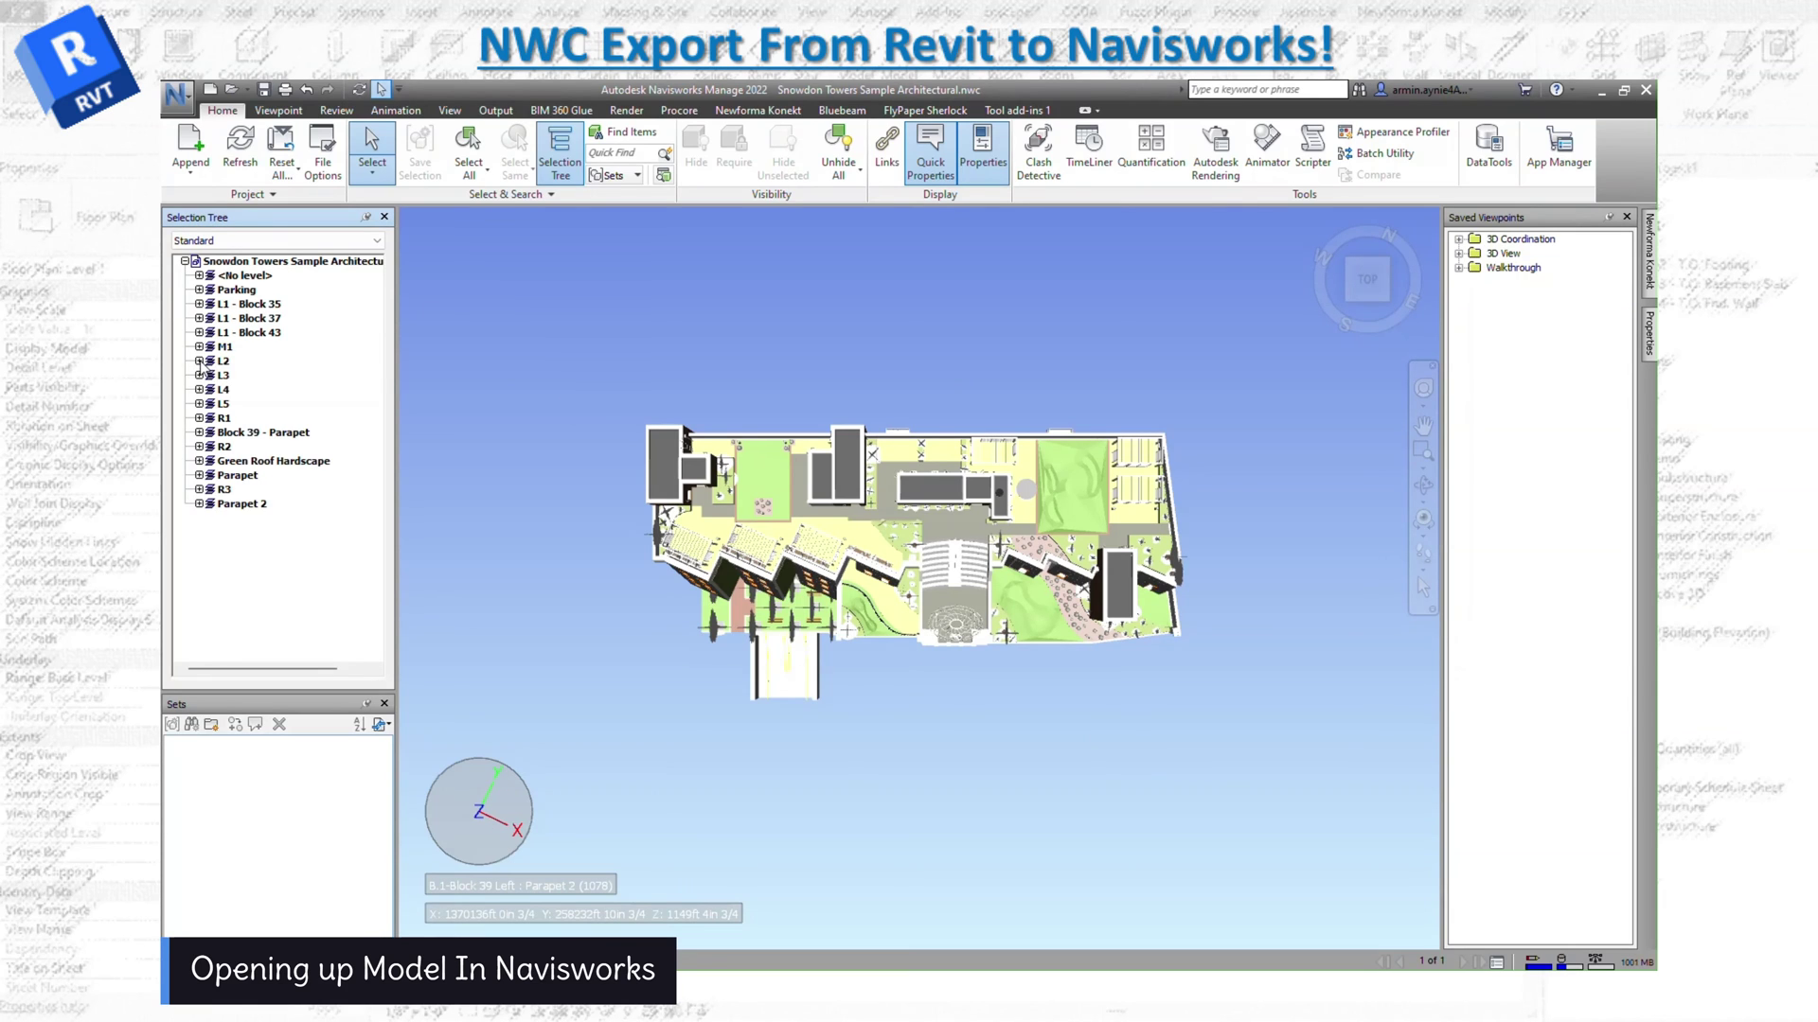
{"action": "left_click", "coordinate": [199, 362]}
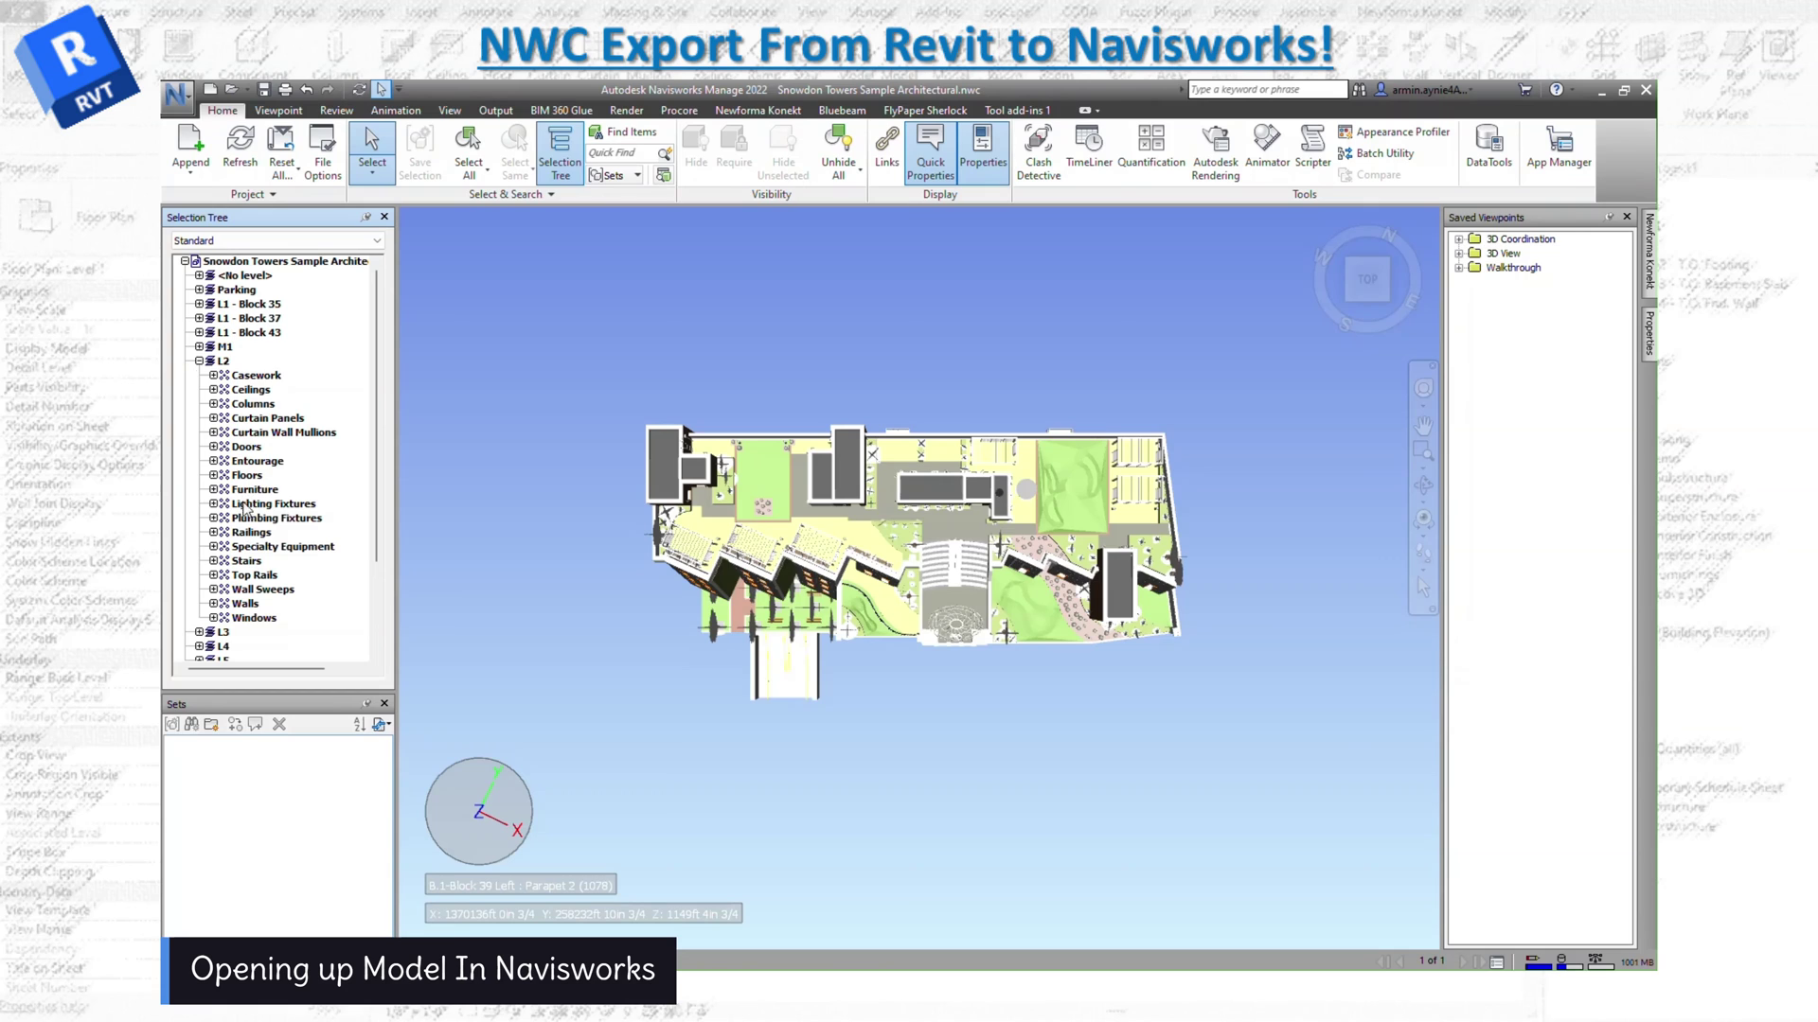
{"action": "left_click", "coordinate": [200, 290]}
{"action": "left_click", "coordinate": [200, 289]}
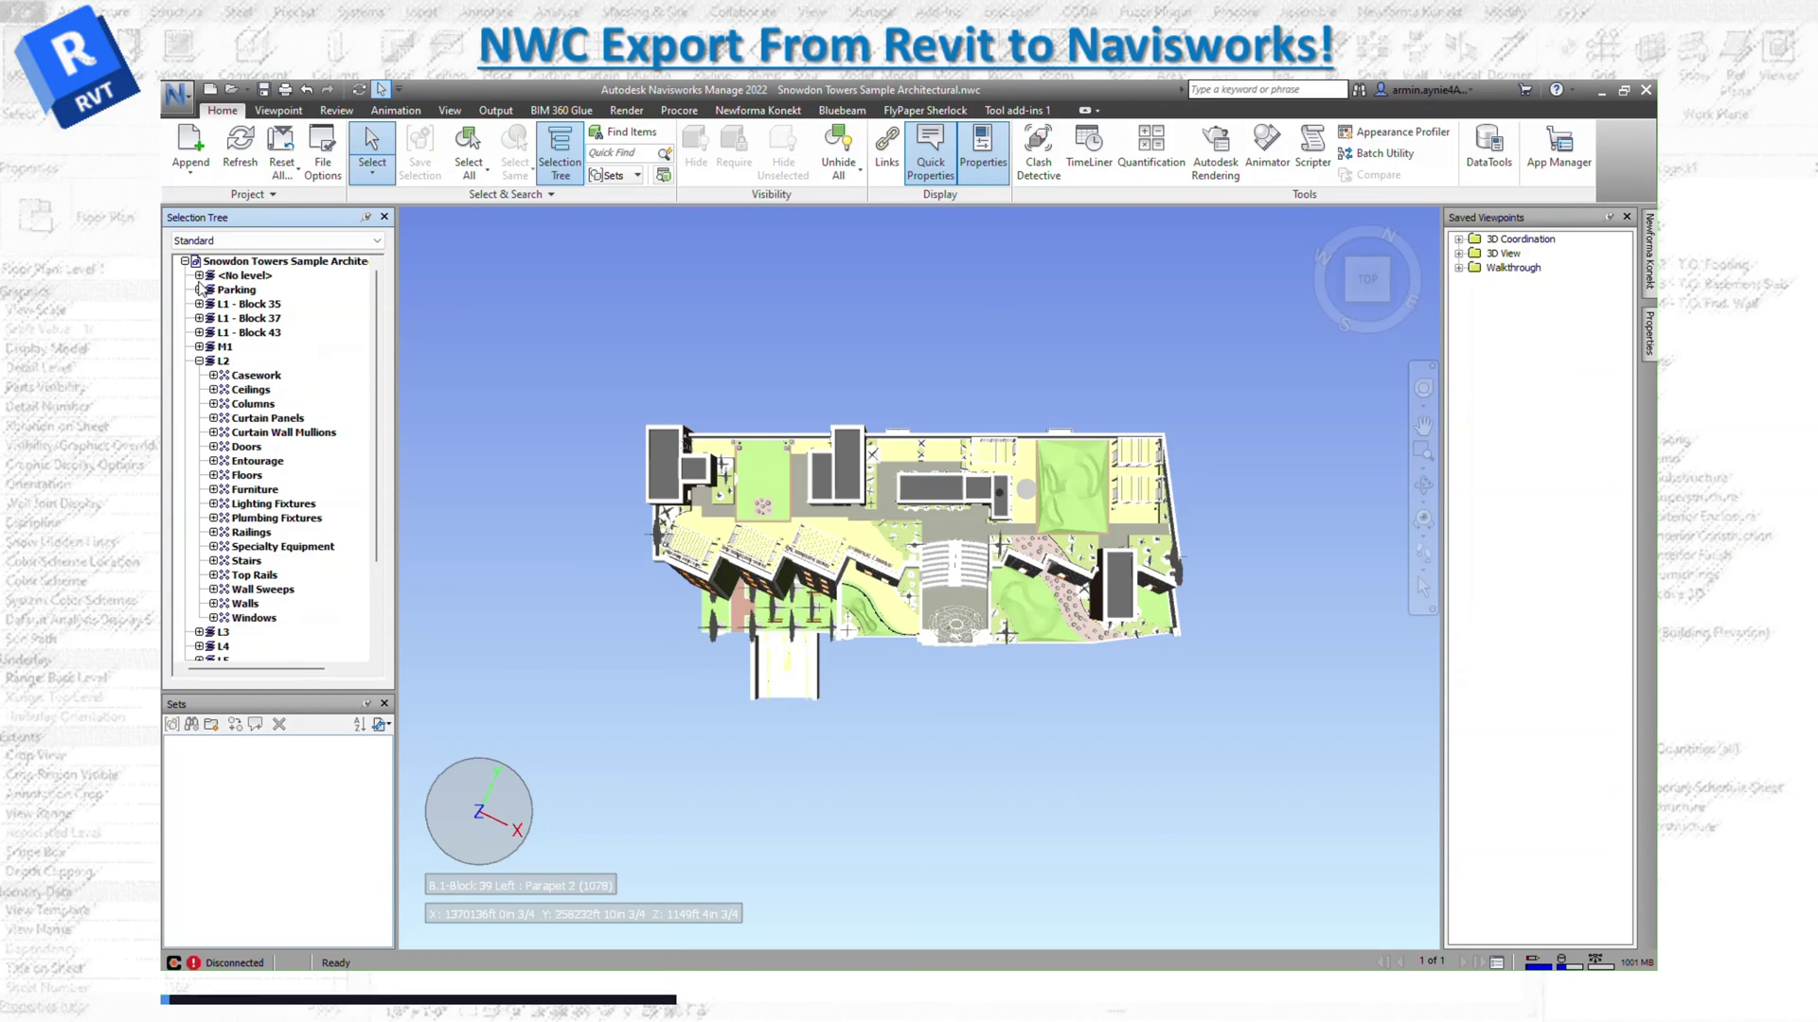
{"action": "left_click", "coordinate": [199, 361]}
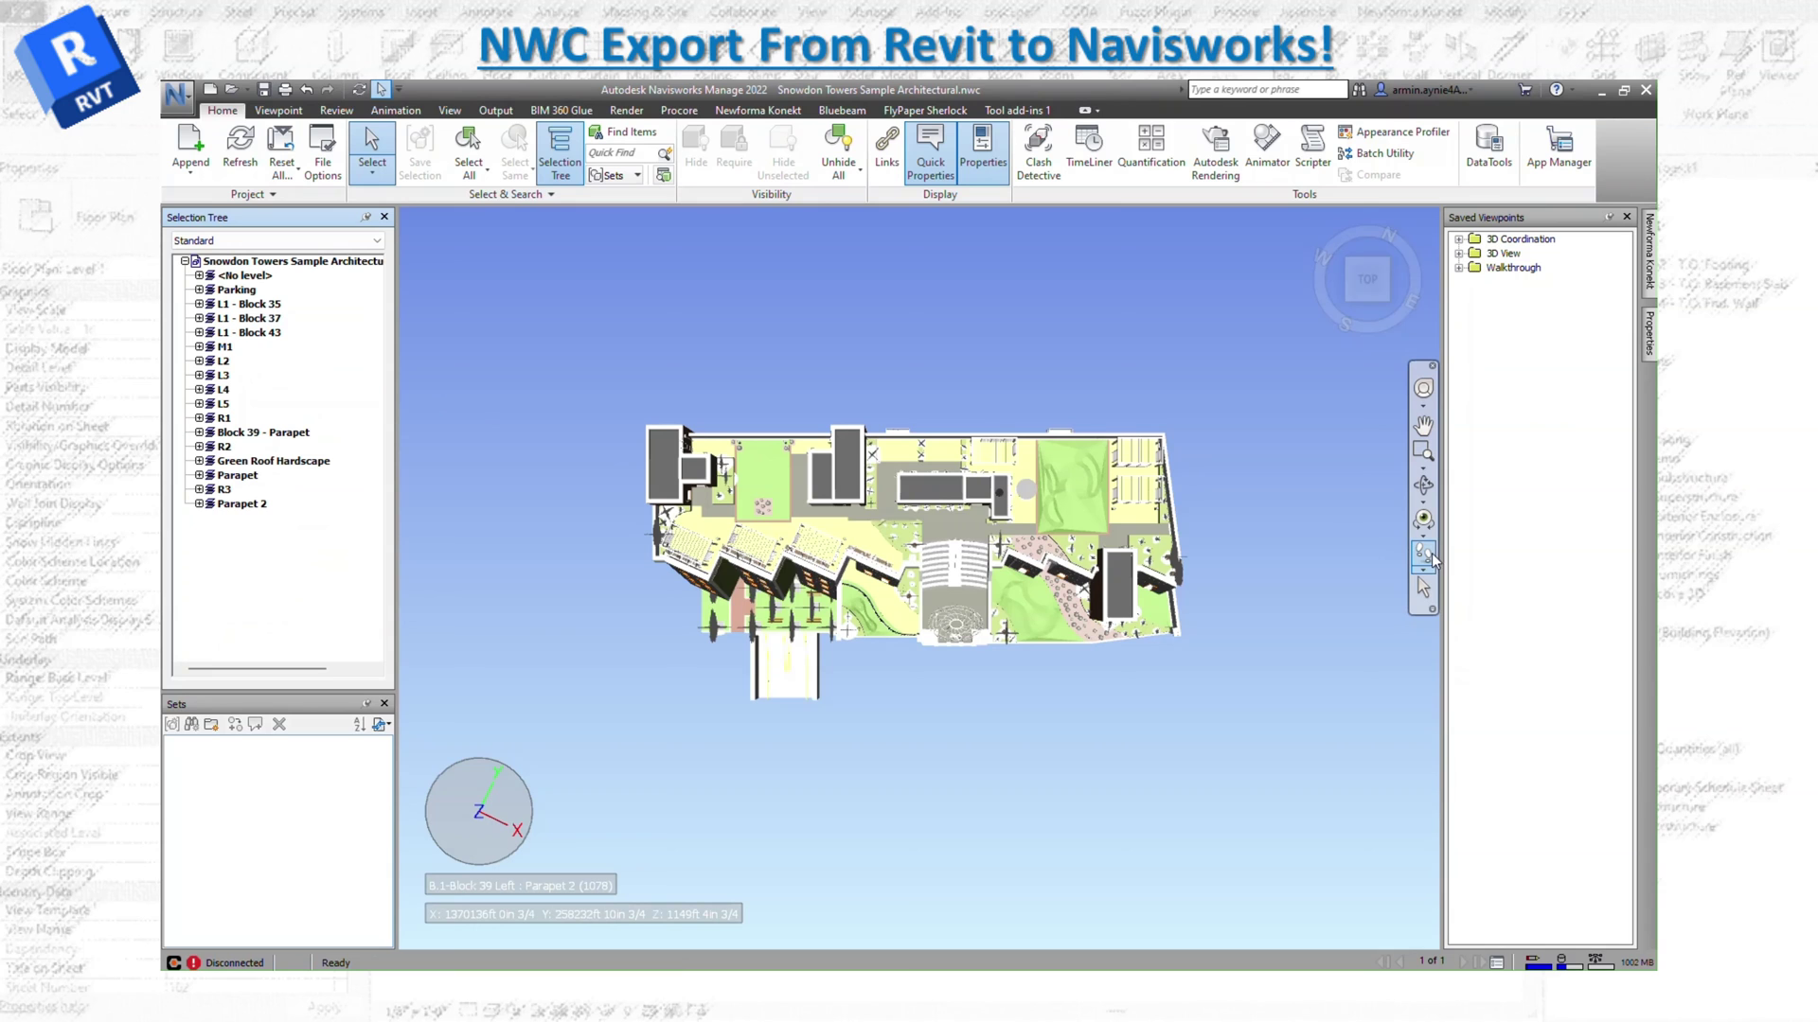
{"action": "left_click", "coordinate": [1427, 557]}
{"action": "left_click_drag", "start_coordinate": [1109, 397], "coordinate": [1109, 744]}
Step: Change the viewport background to Plain mode with a black colour and apply it
{"action": "right_click", "coordinate": [1109, 744]}
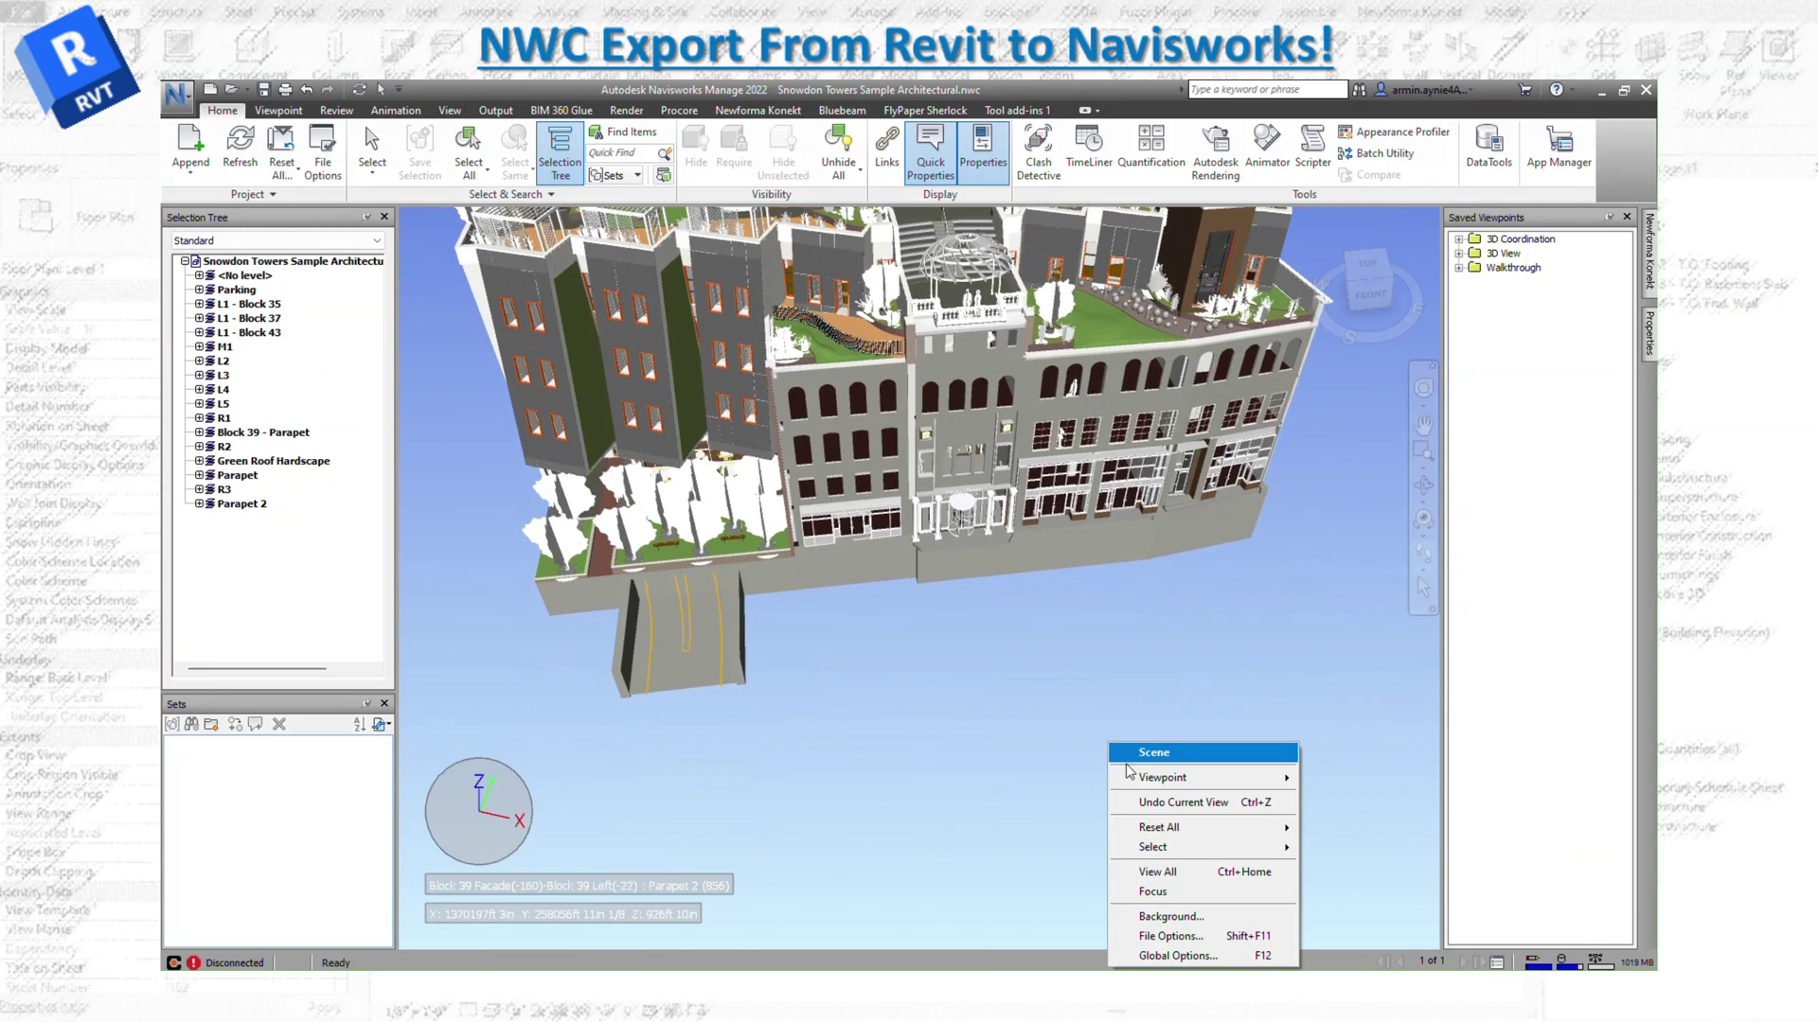
{"action": "left_click", "coordinate": [1170, 916]}
{"action": "left_click", "coordinate": [911, 458]}
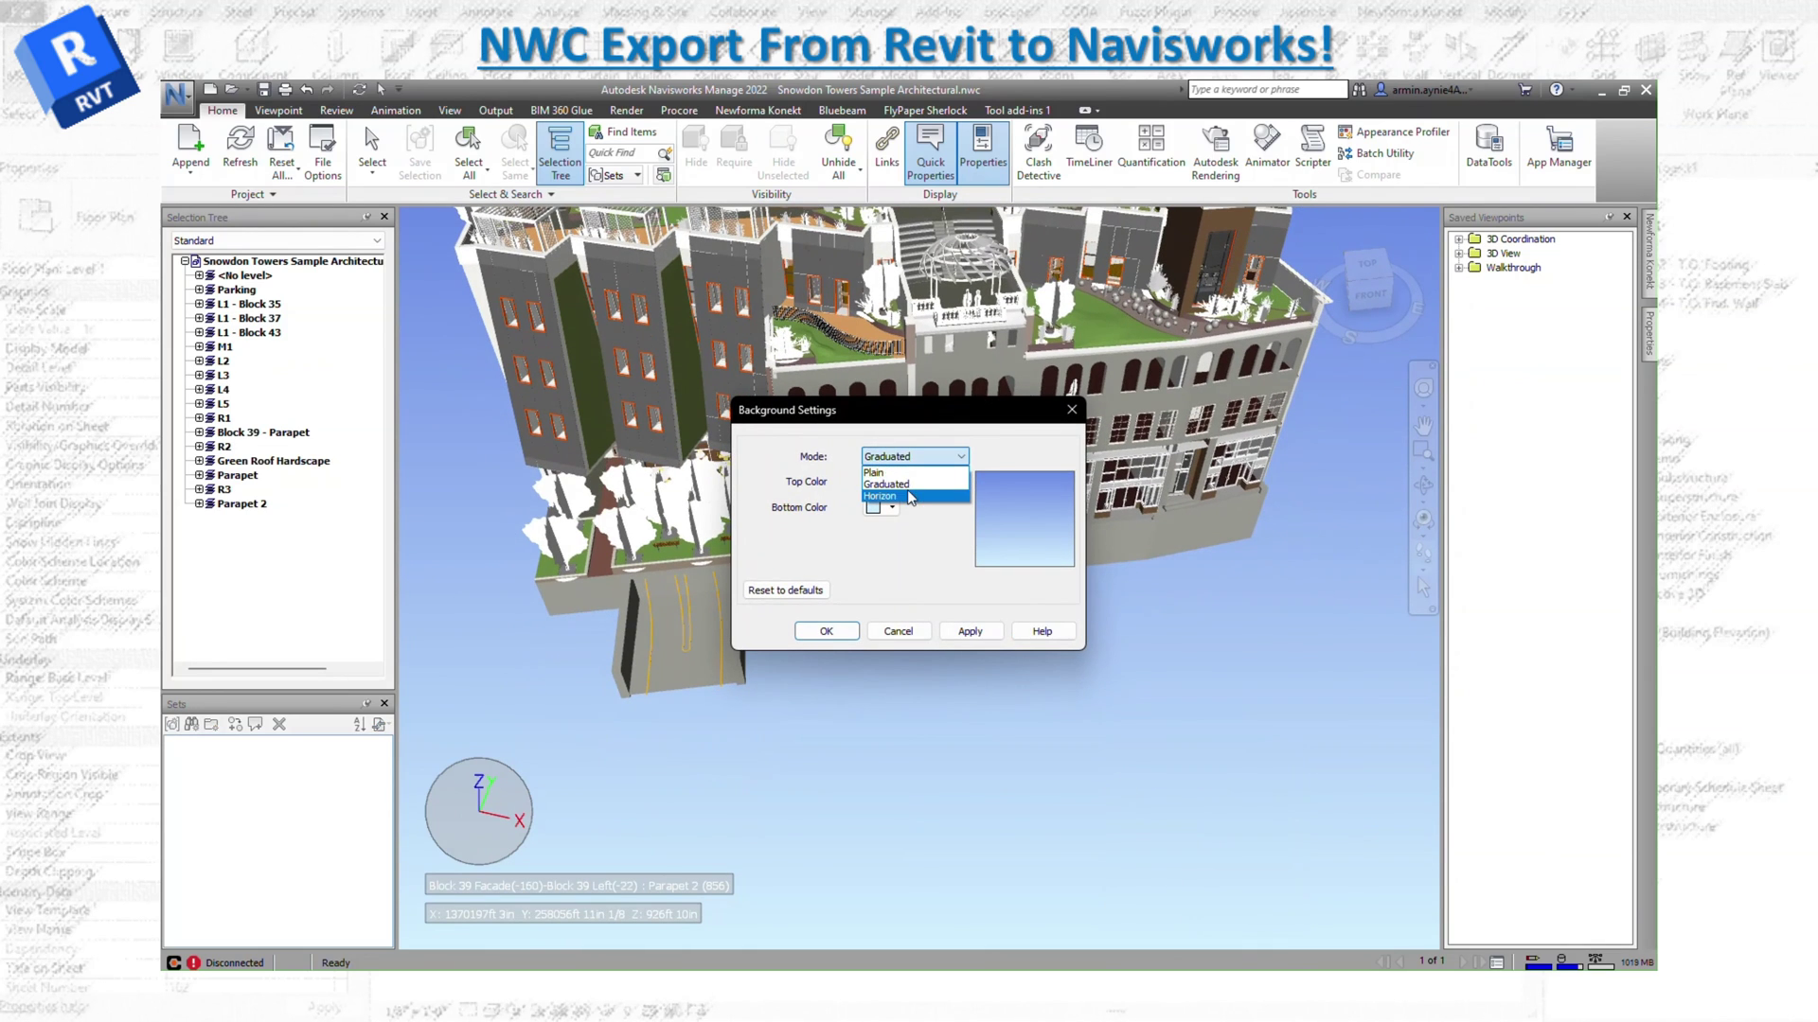
{"action": "left_click", "coordinate": [909, 494]}
{"action": "left_click", "coordinate": [970, 632]}
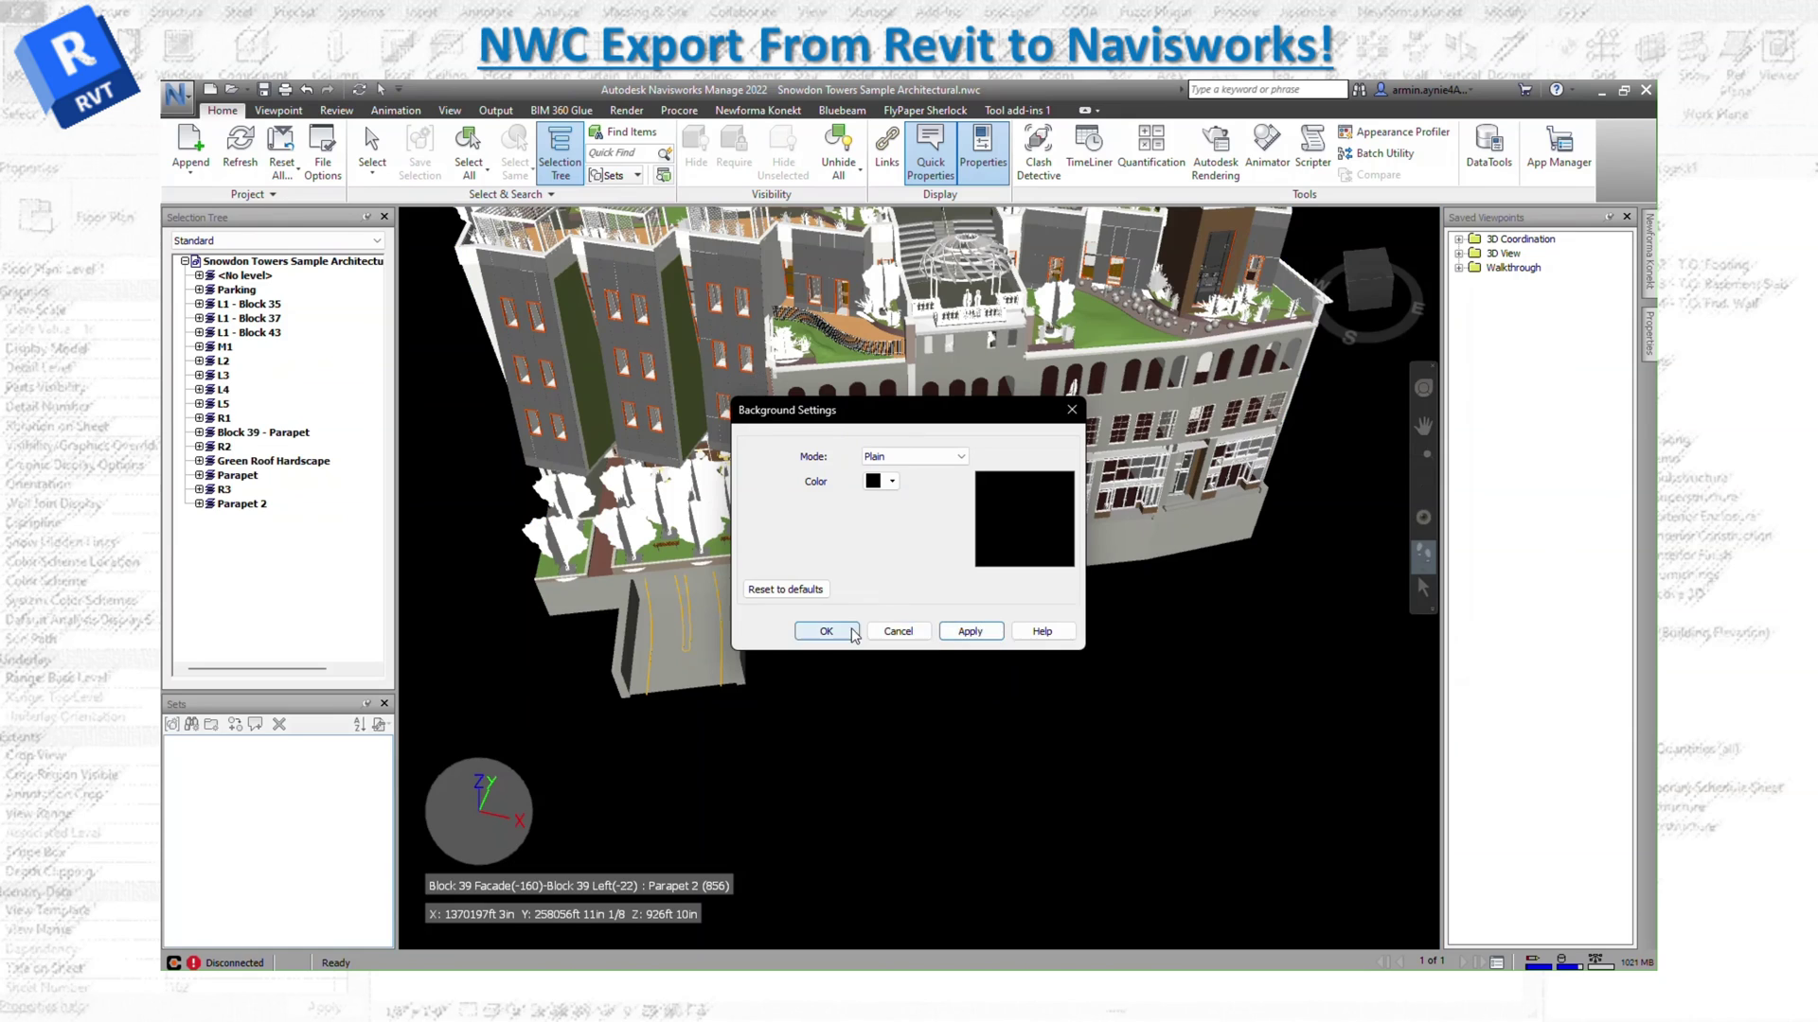
{"action": "left_click", "coordinate": [826, 631]}
Step: Select level L2, then a floor element and all floors of L1 - Block 37
{"action": "scroll", "coordinate": [1114, 748], "scroll_direction": "up", "scroll_amount": 3}
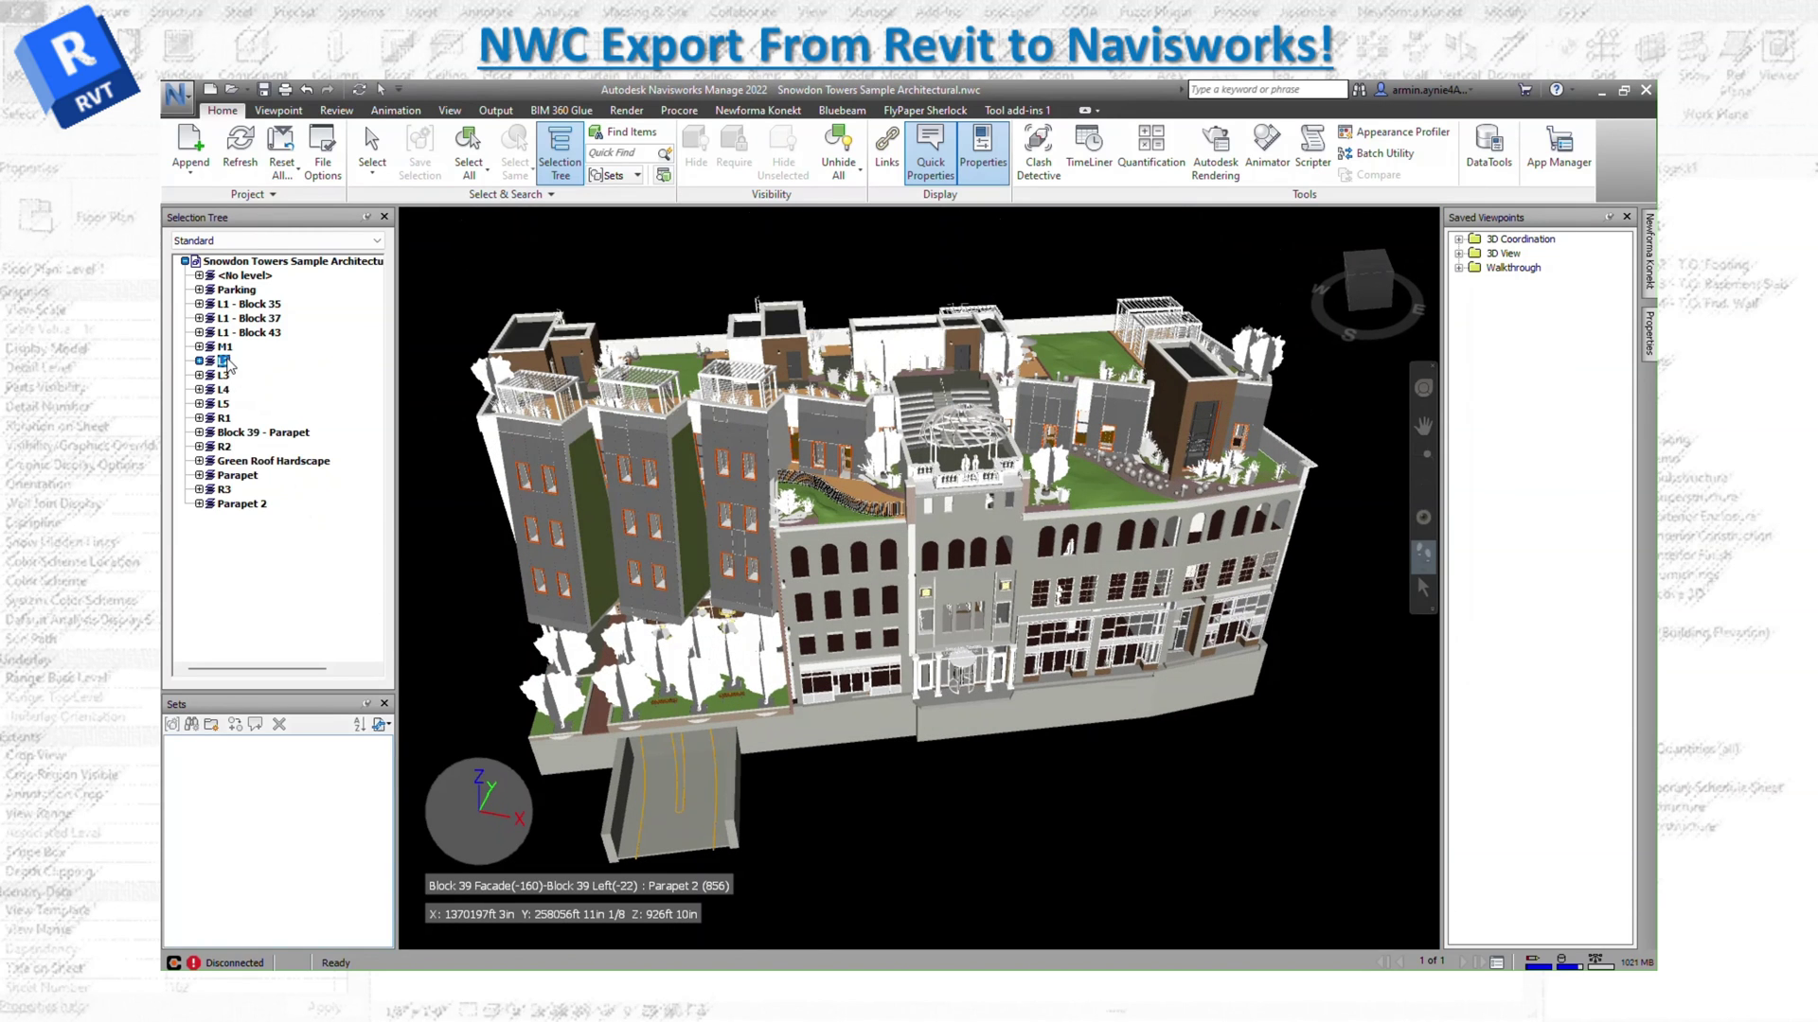
{"action": "left_click", "coordinate": [224, 361]}
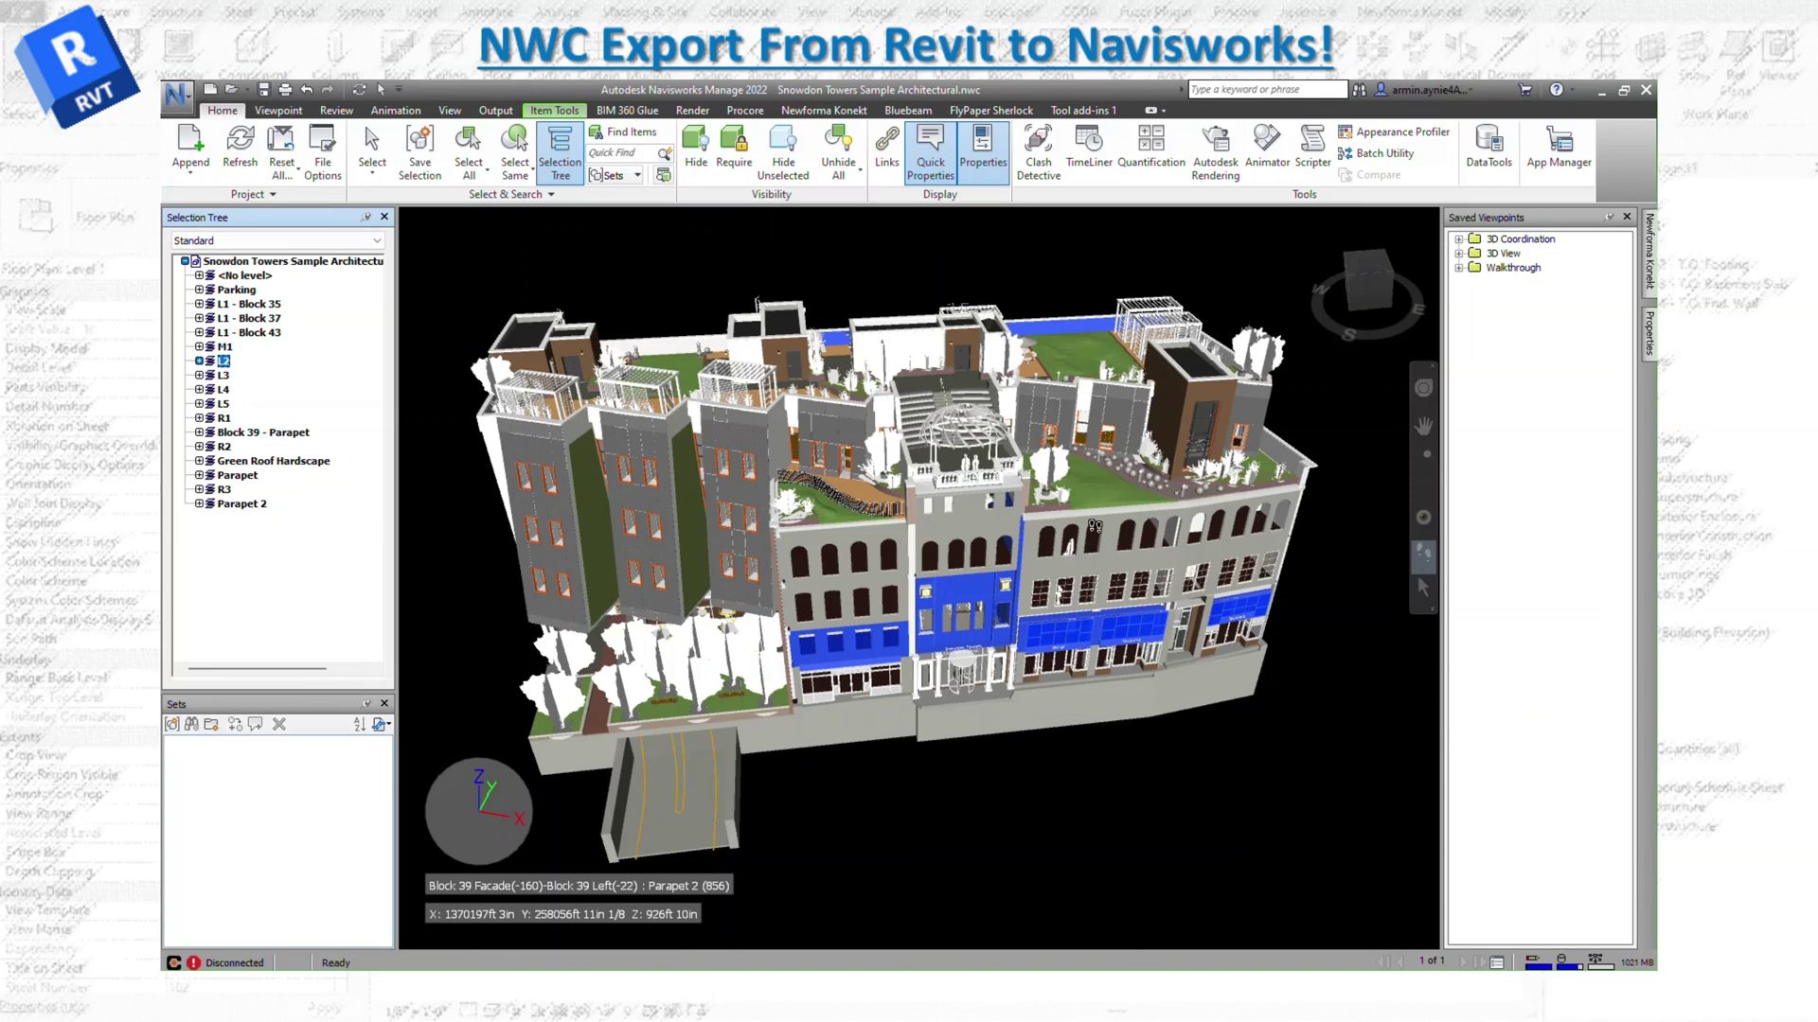
{"action": "left_click", "coordinate": [1423, 587]}
{"action": "left_click", "coordinate": [969, 631]}
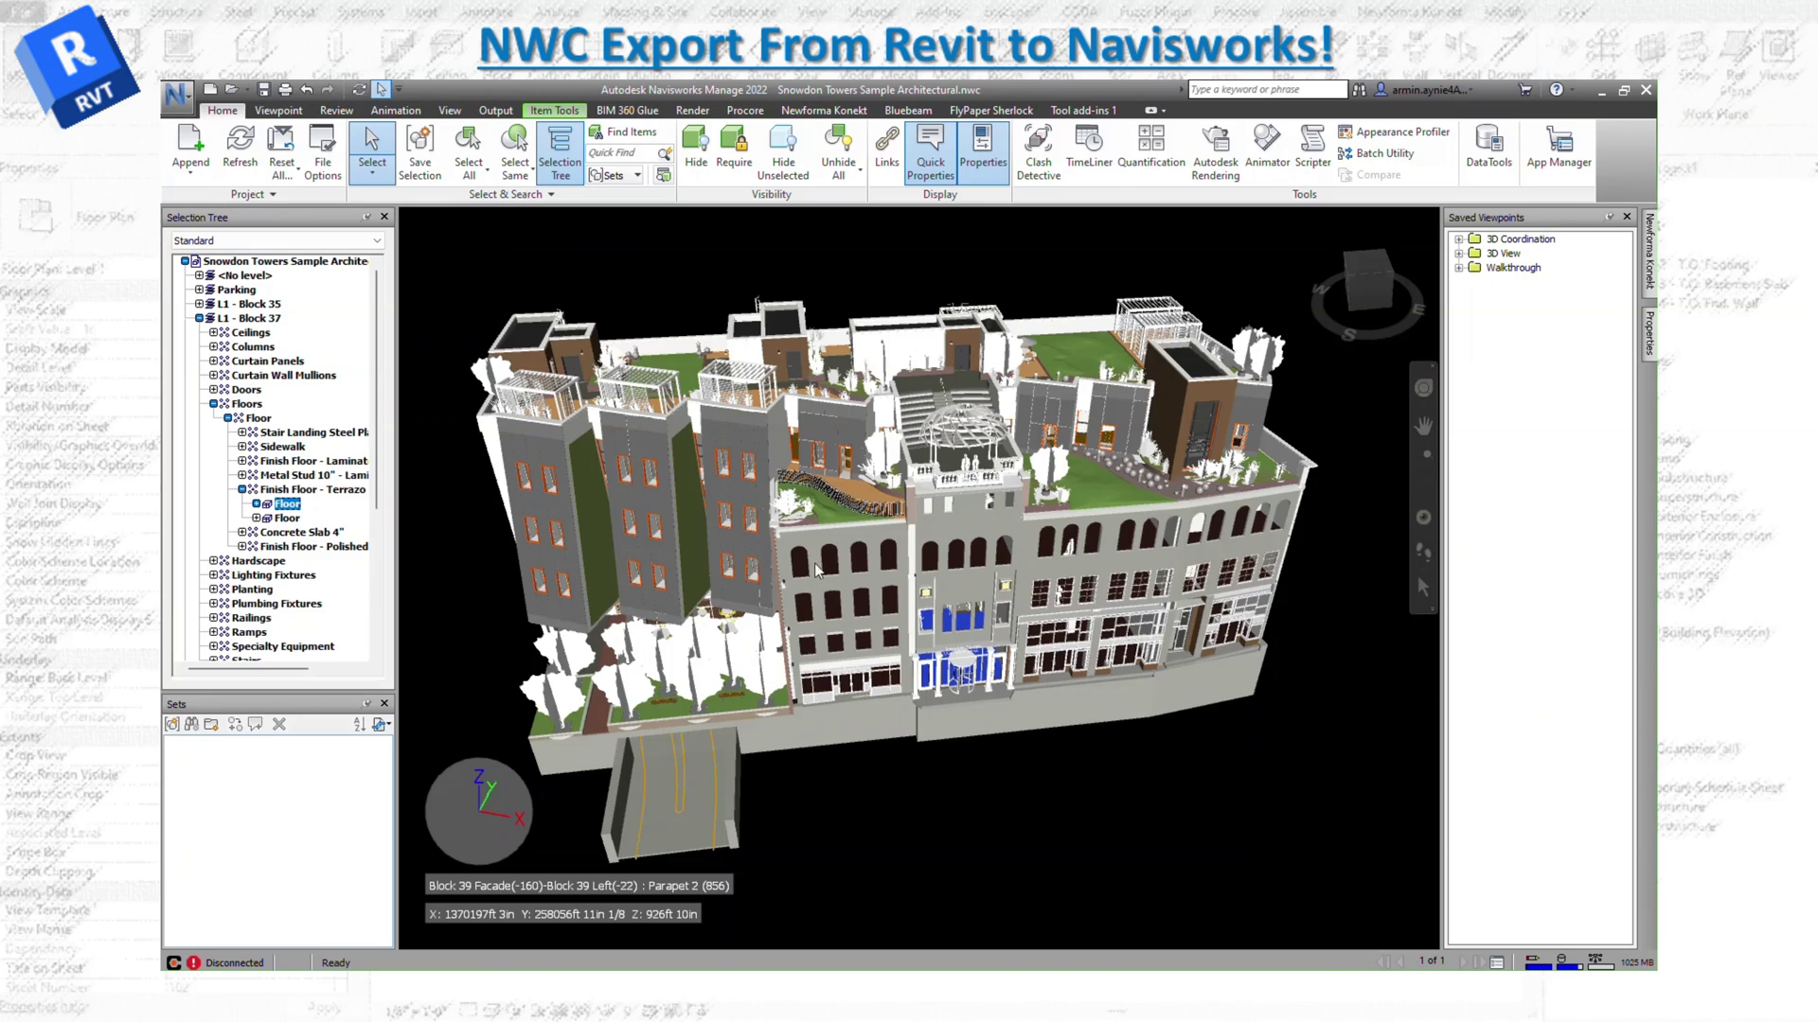
{"action": "left_click", "coordinate": [247, 405]}
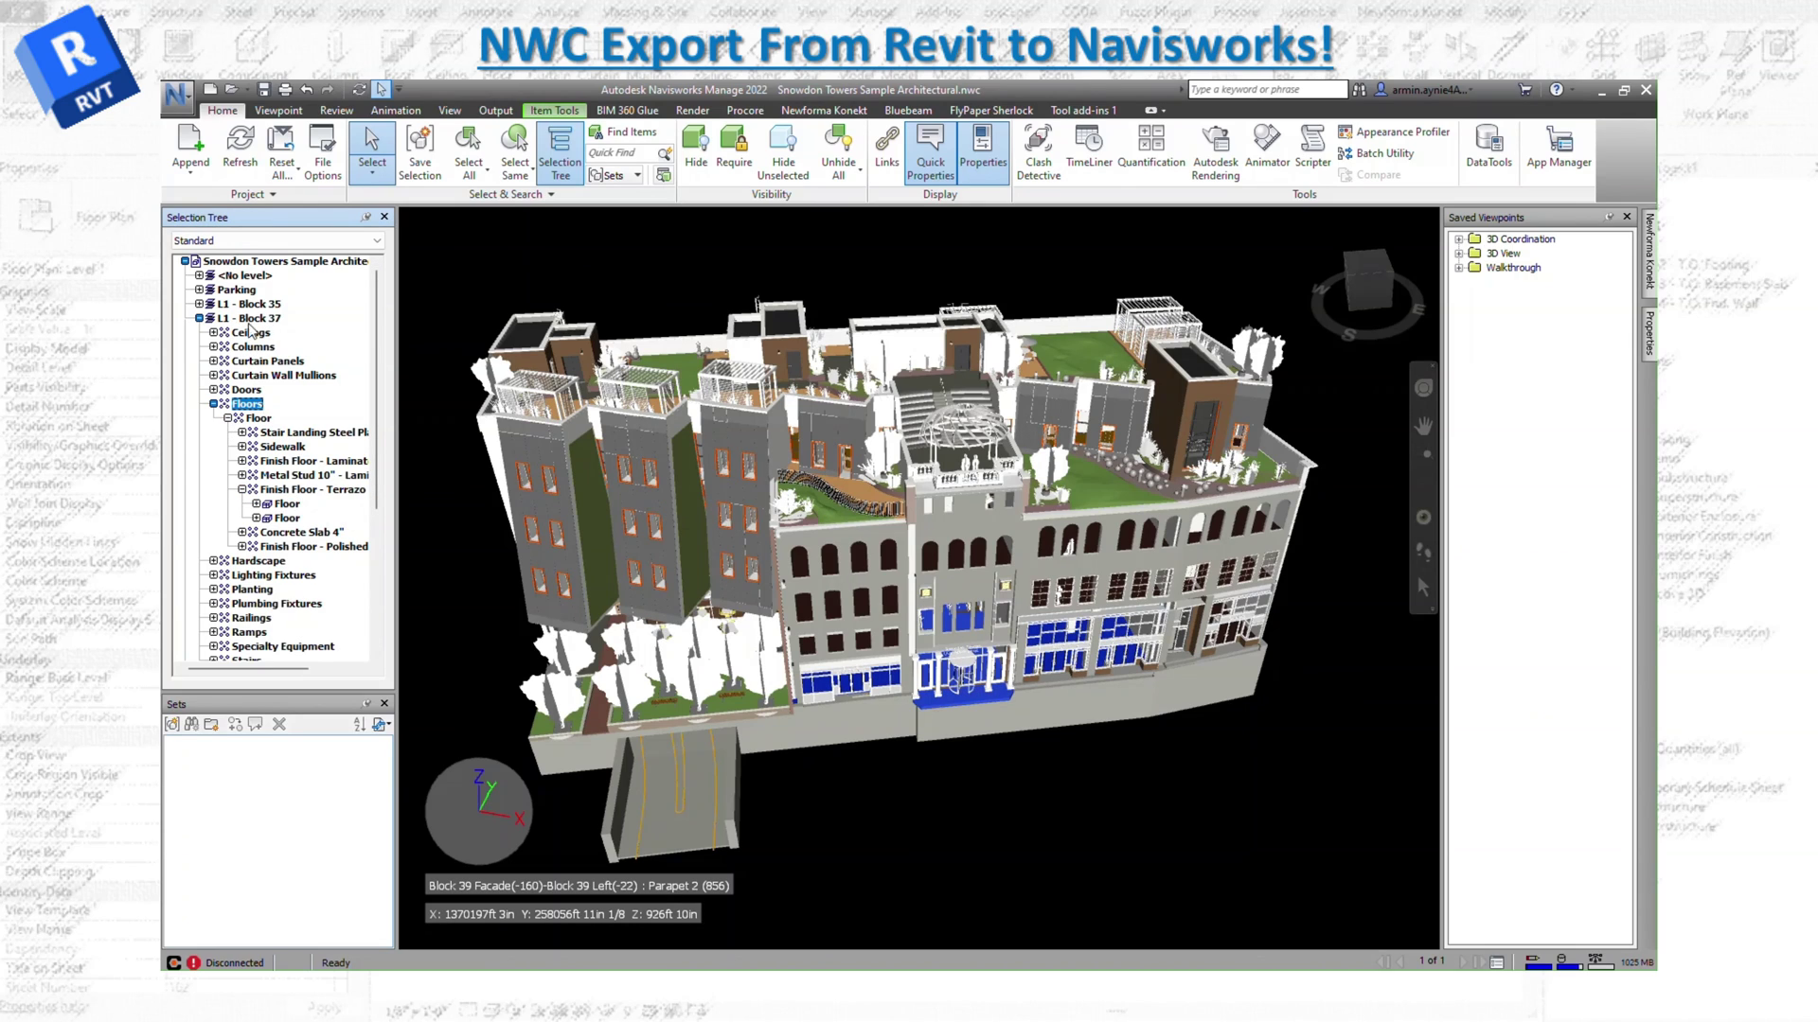
{"action": "mouse_move", "coordinate": [942, 699]}
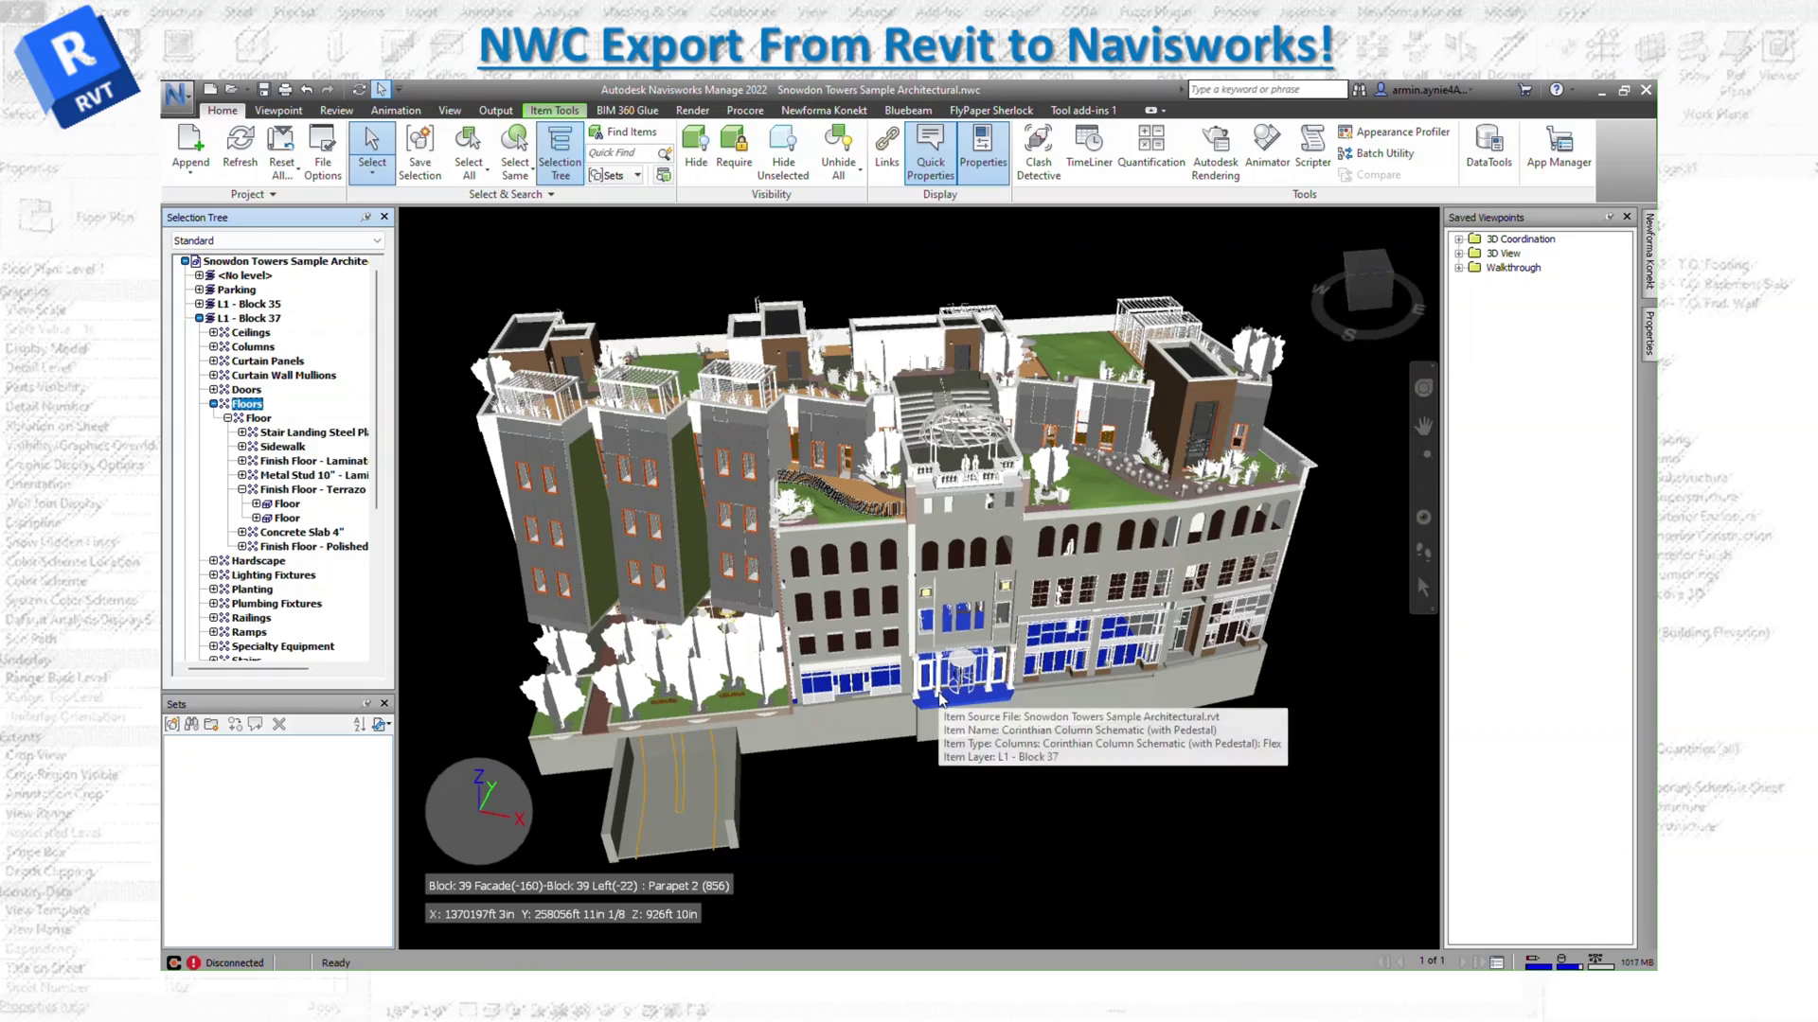